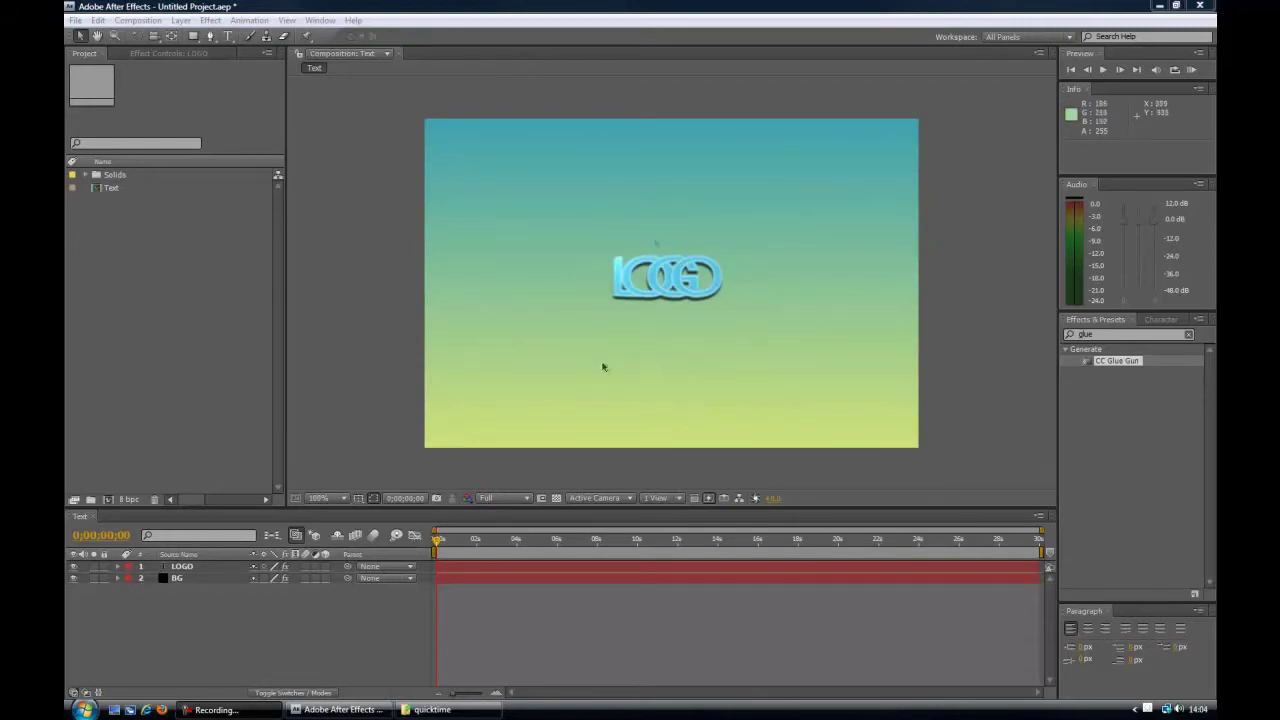
# - Inspect the existing LOGO and BG layers and LOGO's applied effects, then return to the project list
pyautogui.click(190, 568)
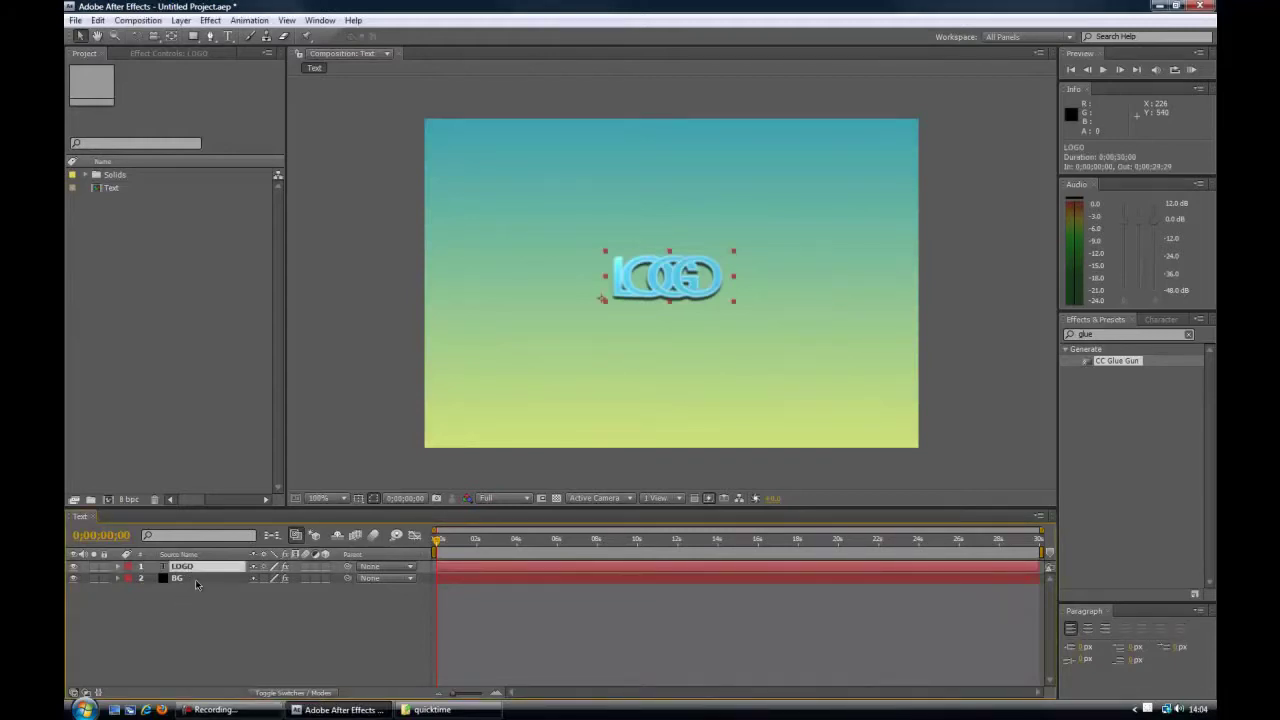
pyautogui.click(196, 580)
pyautogui.click(204, 569)
pyautogui.click(175, 60)
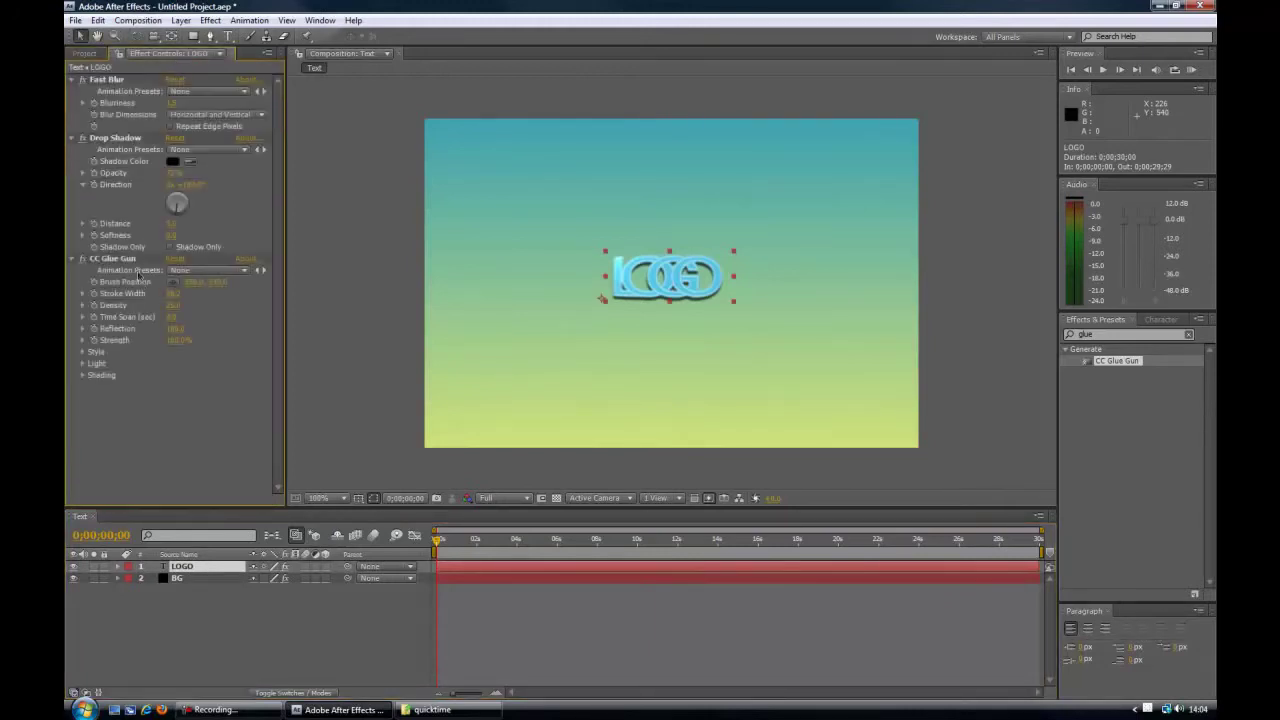
pyautogui.click(84, 53)
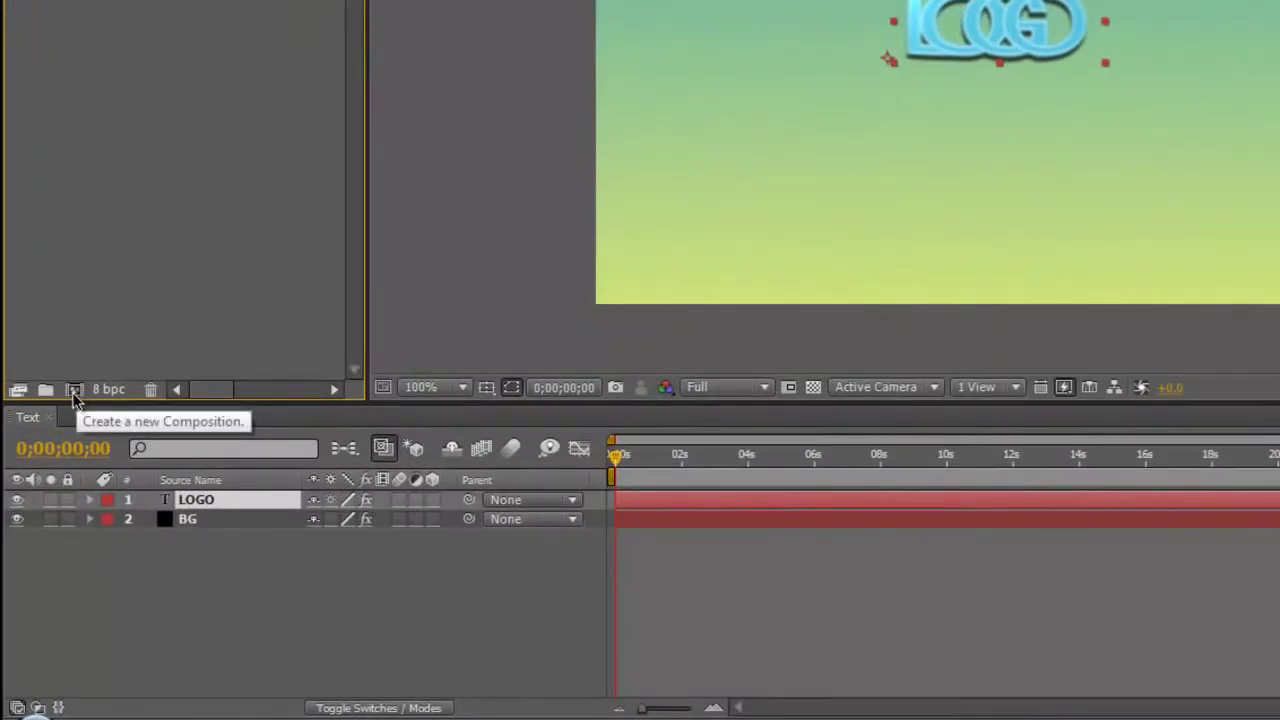
# - Create a new 720×480, 29.97 fps, 30 s composition named 'text'
pyautogui.click(72, 391)
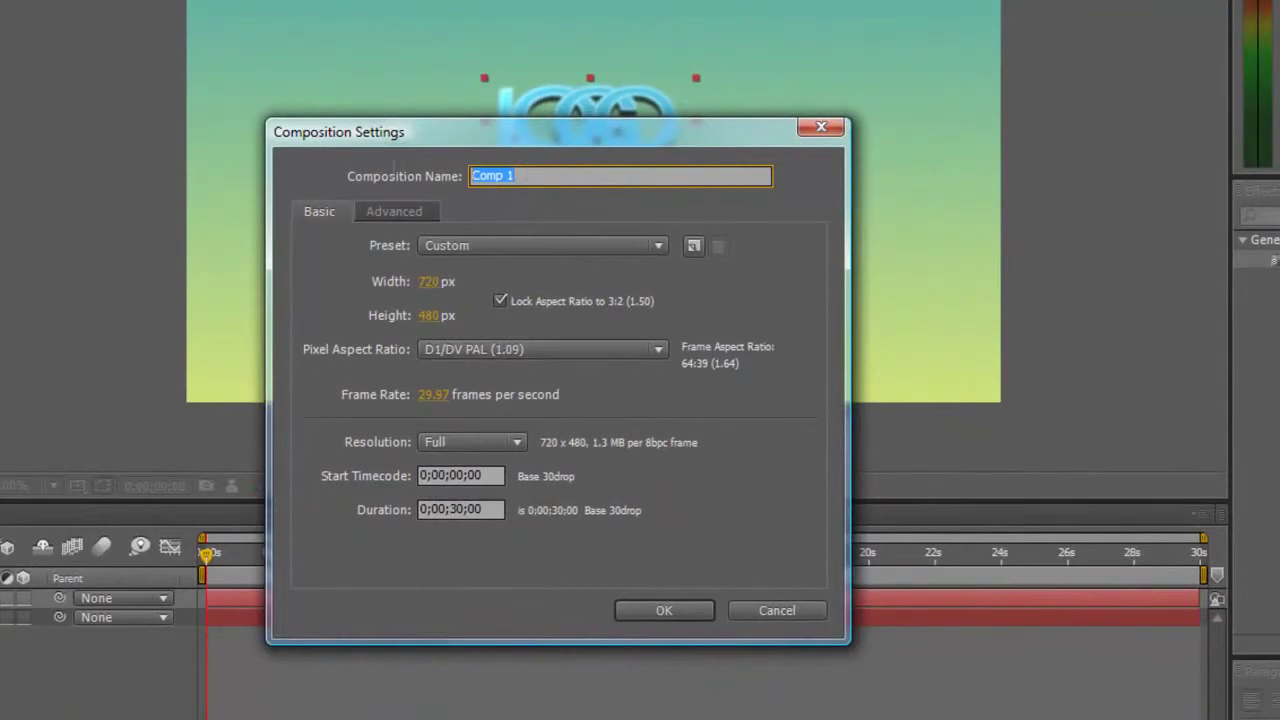
pyautogui.click(555, 172)
pyautogui.moveTo(535, 178); pyautogui.dragTo(468, 182)
pyautogui.write('text')
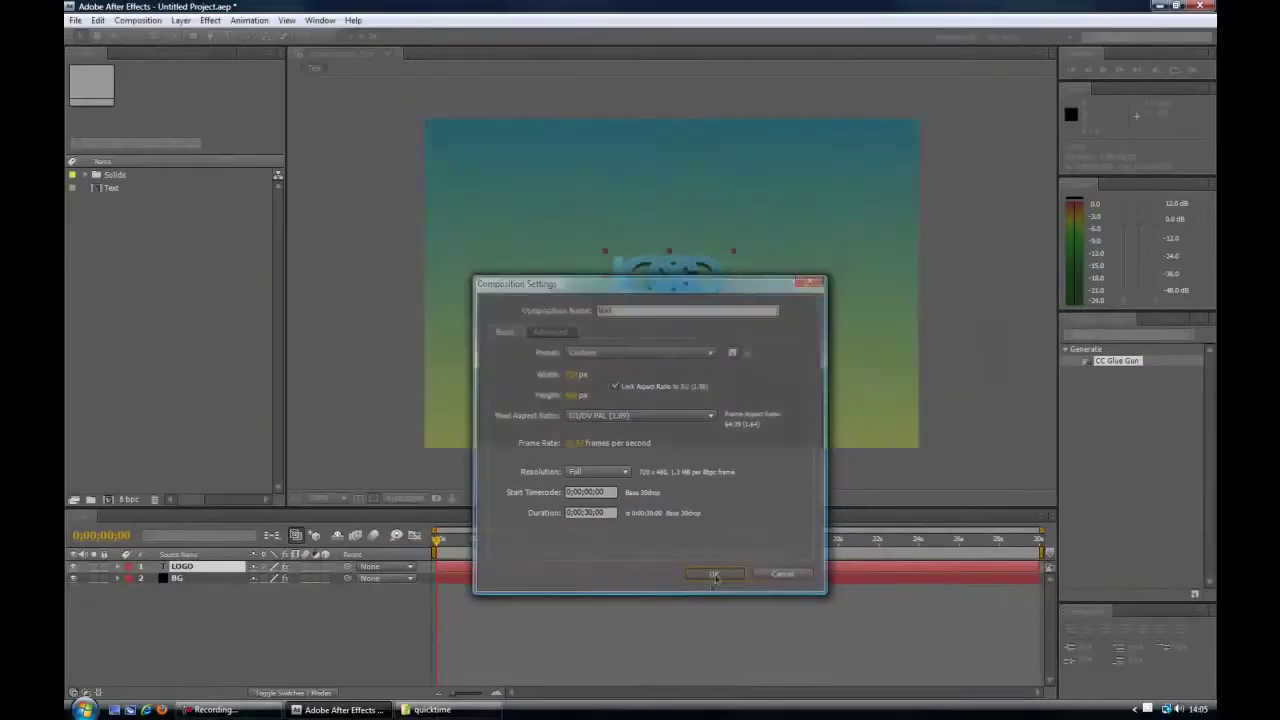
pyautogui.press('Return')
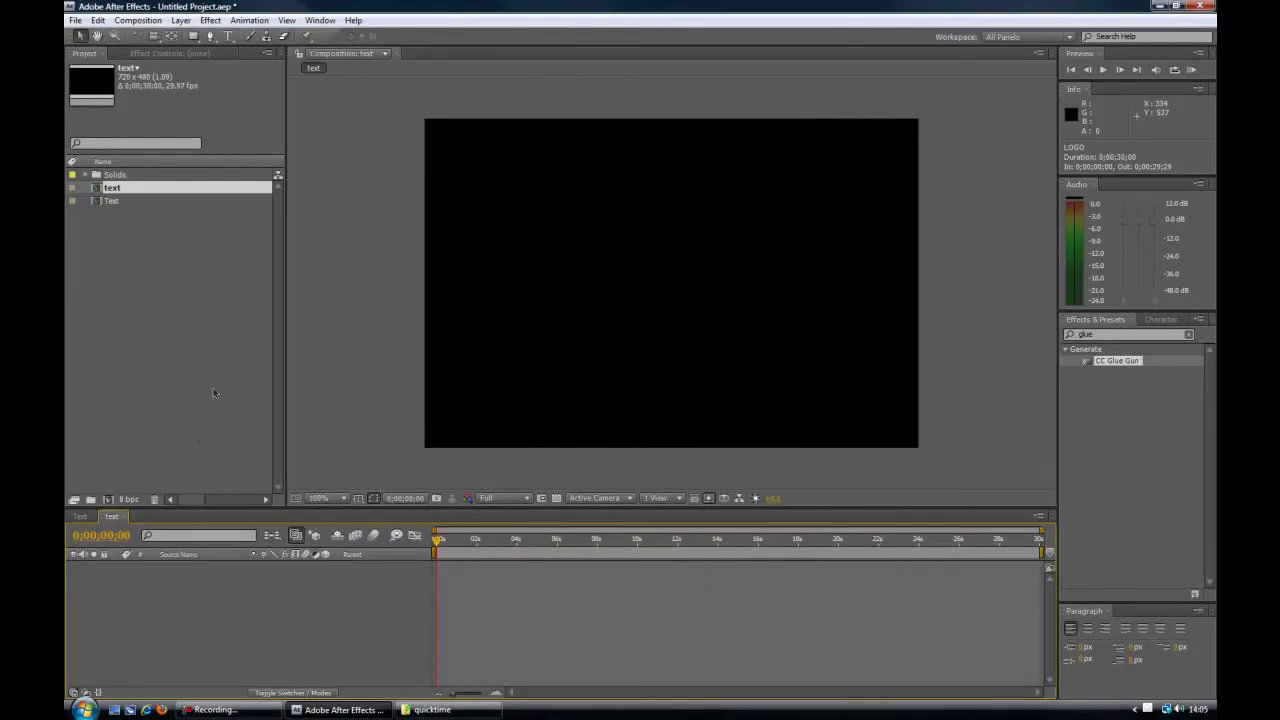
# - Start a new solid named 'Backround' sized to match the composition
pyautogui.click(200, 442)
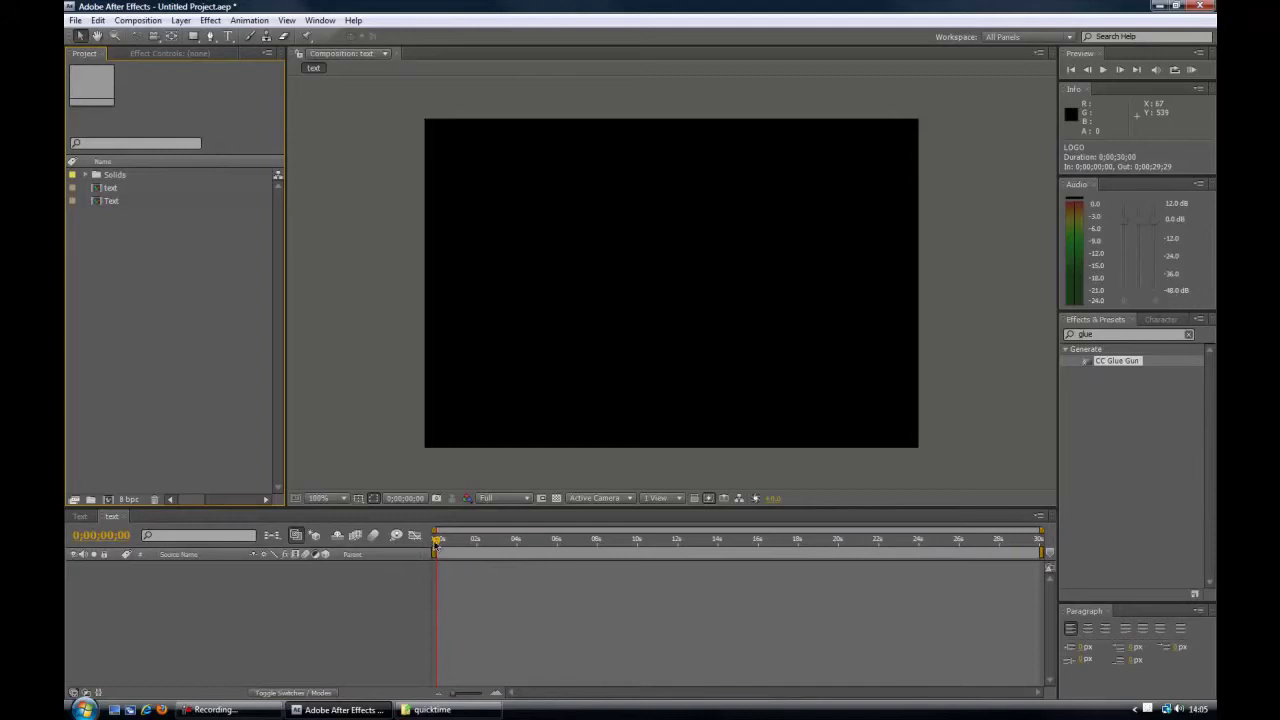
pyautogui.click(338, 593)
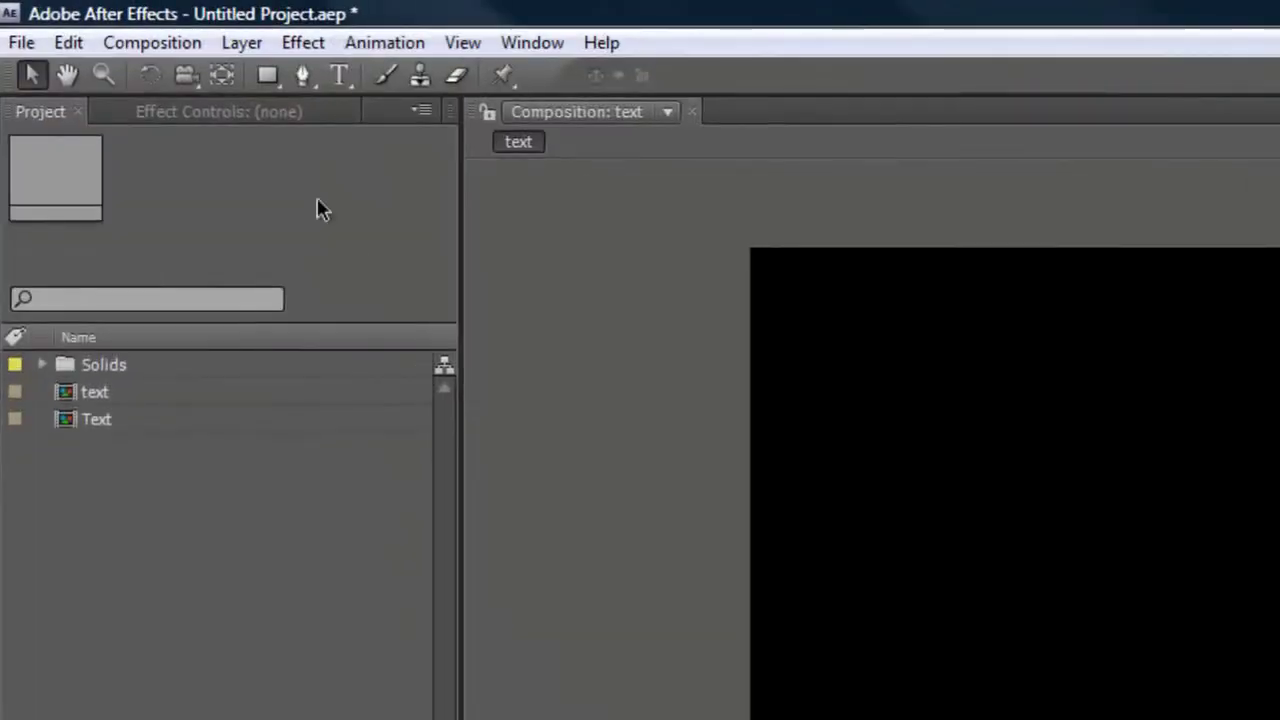
pyautogui.click(233, 46)
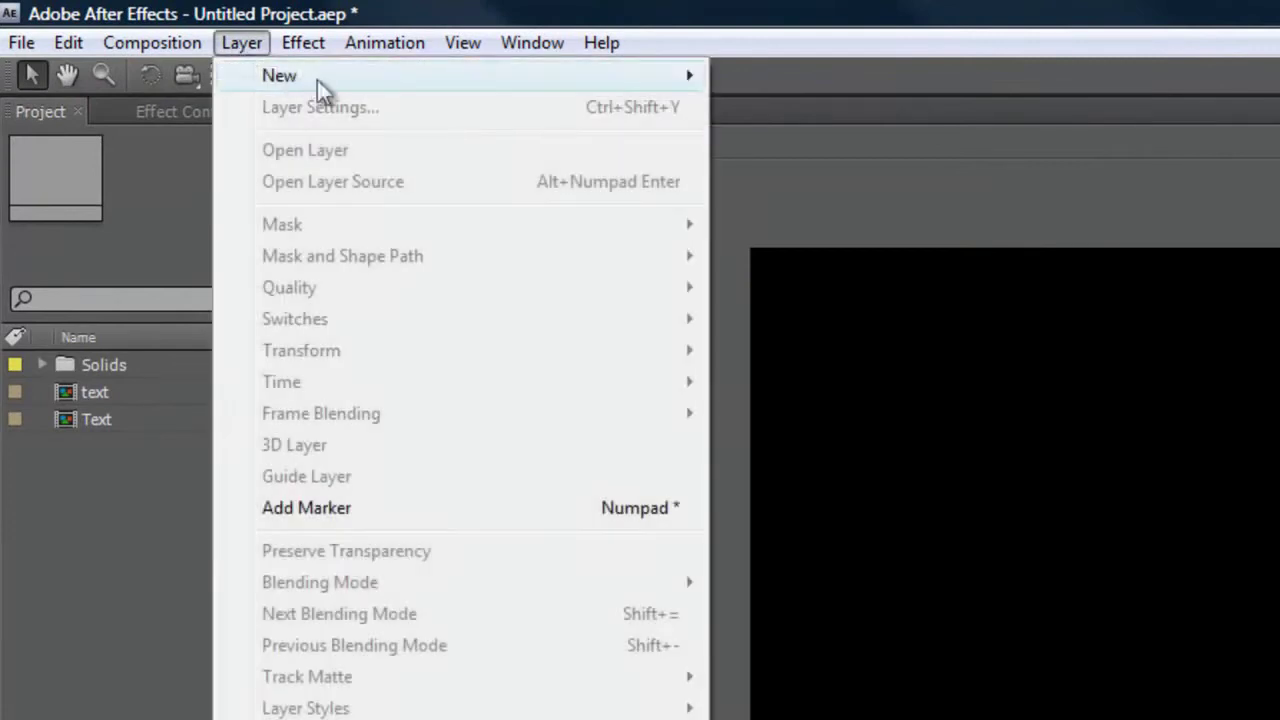
pyautogui.moveTo(320, 80)
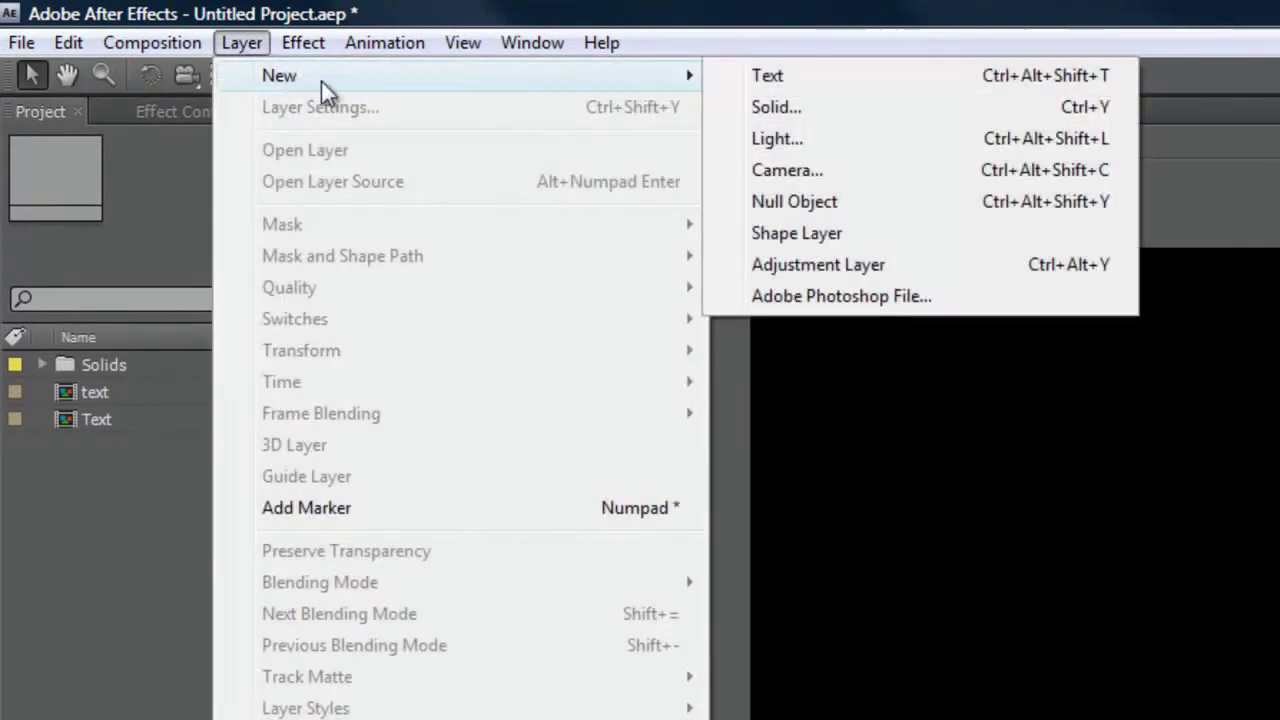
pyautogui.click(824, 107)
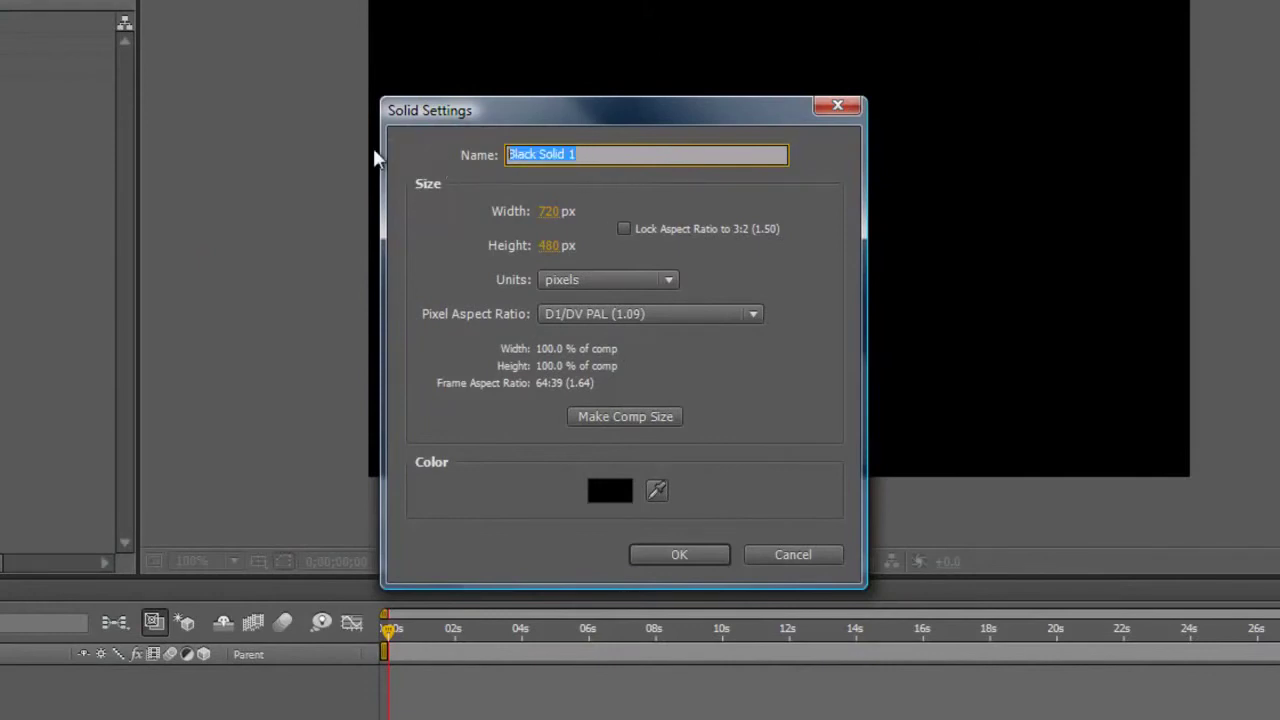
pyautogui.write('Back')
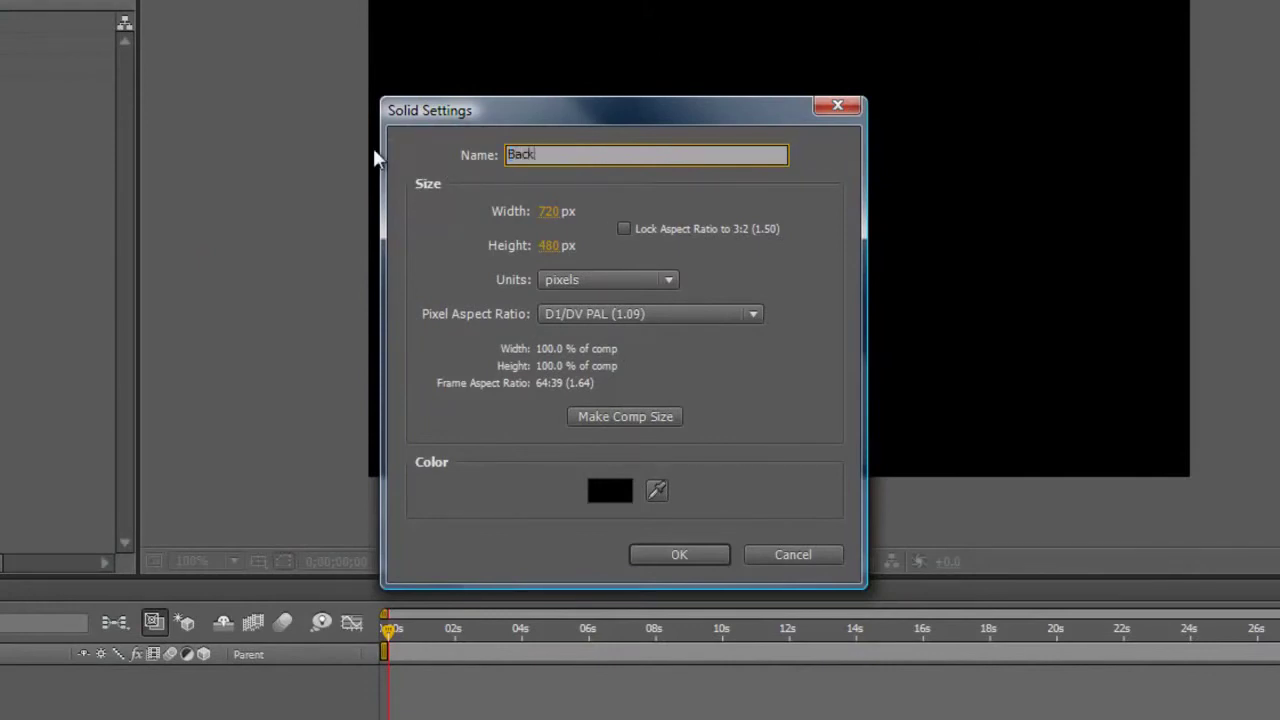
pyautogui.write('round')
pyautogui.click(628, 419)
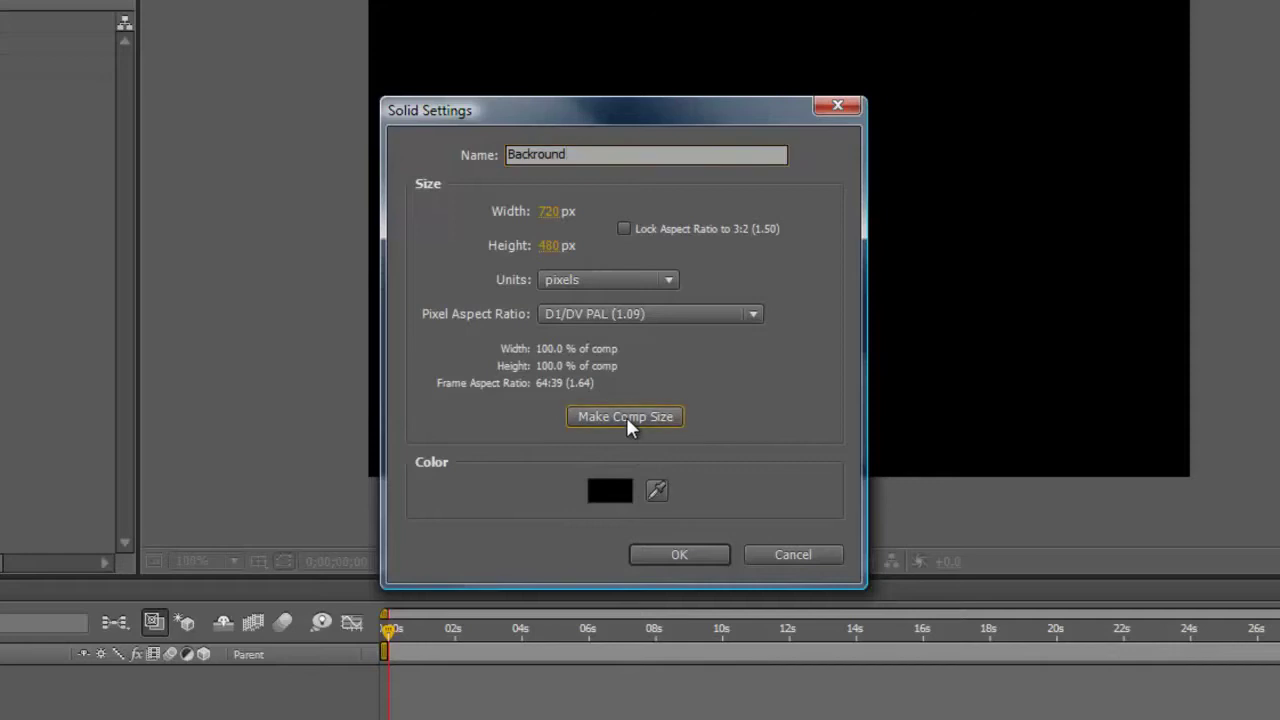
# - Make the solid pure black and add it as a 720×480 layer
pyautogui.click(657, 492)
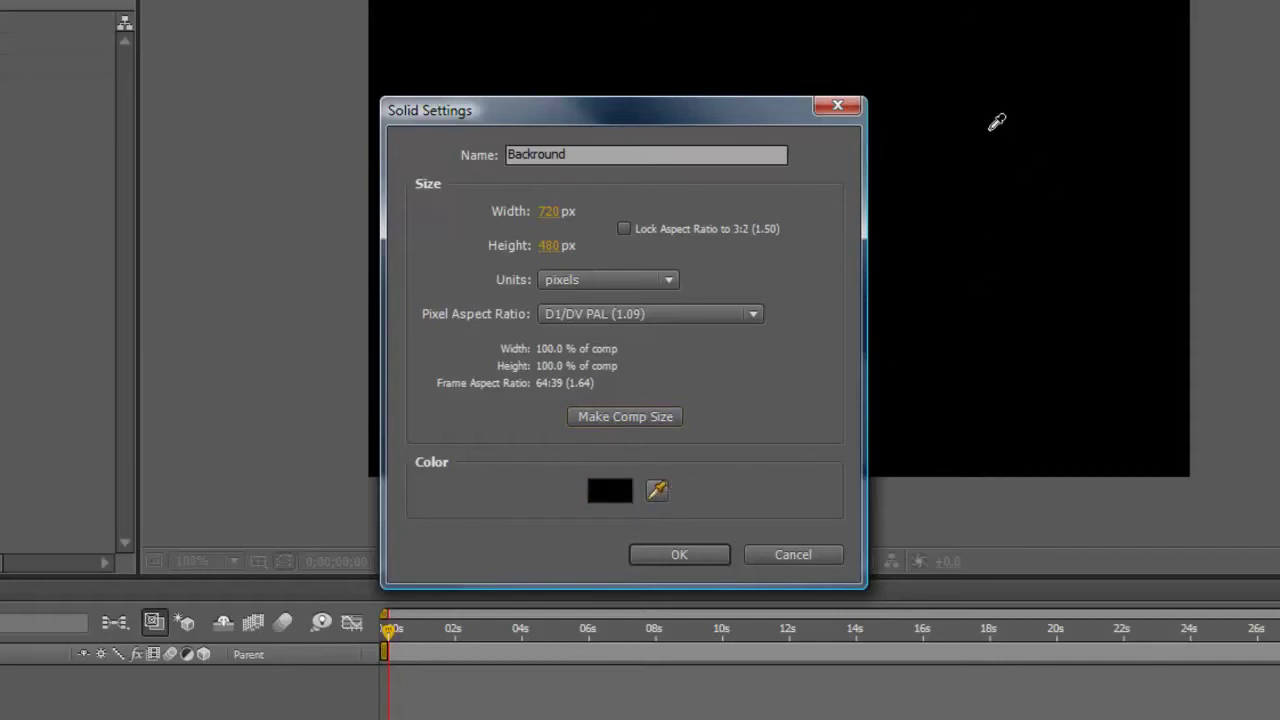
pyautogui.click(990, 129)
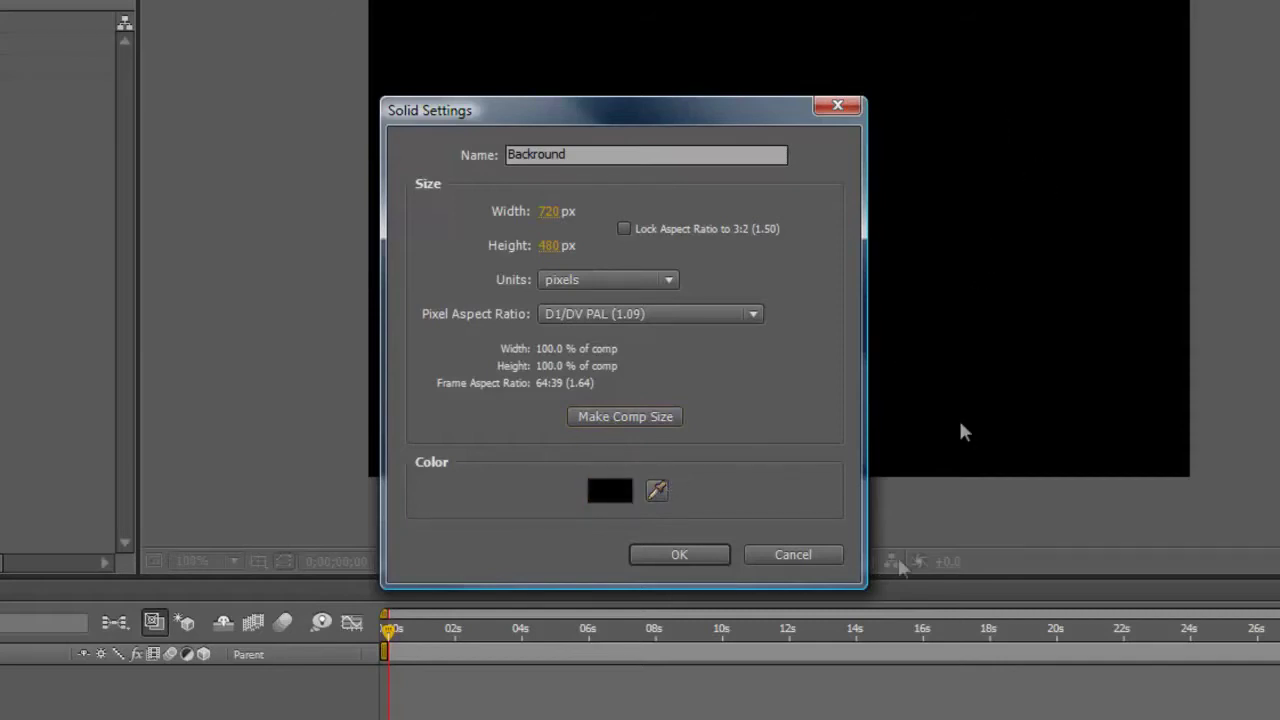
pyautogui.click(657, 490)
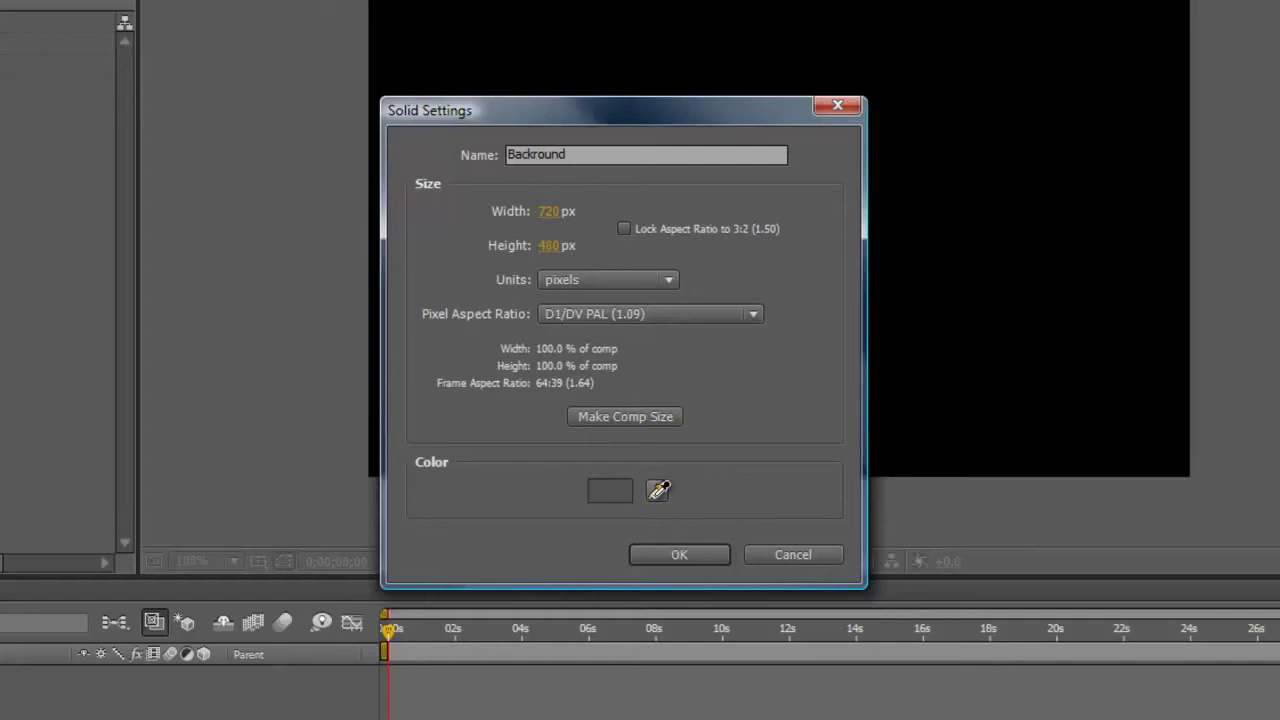
pyautogui.click(1034, 178)
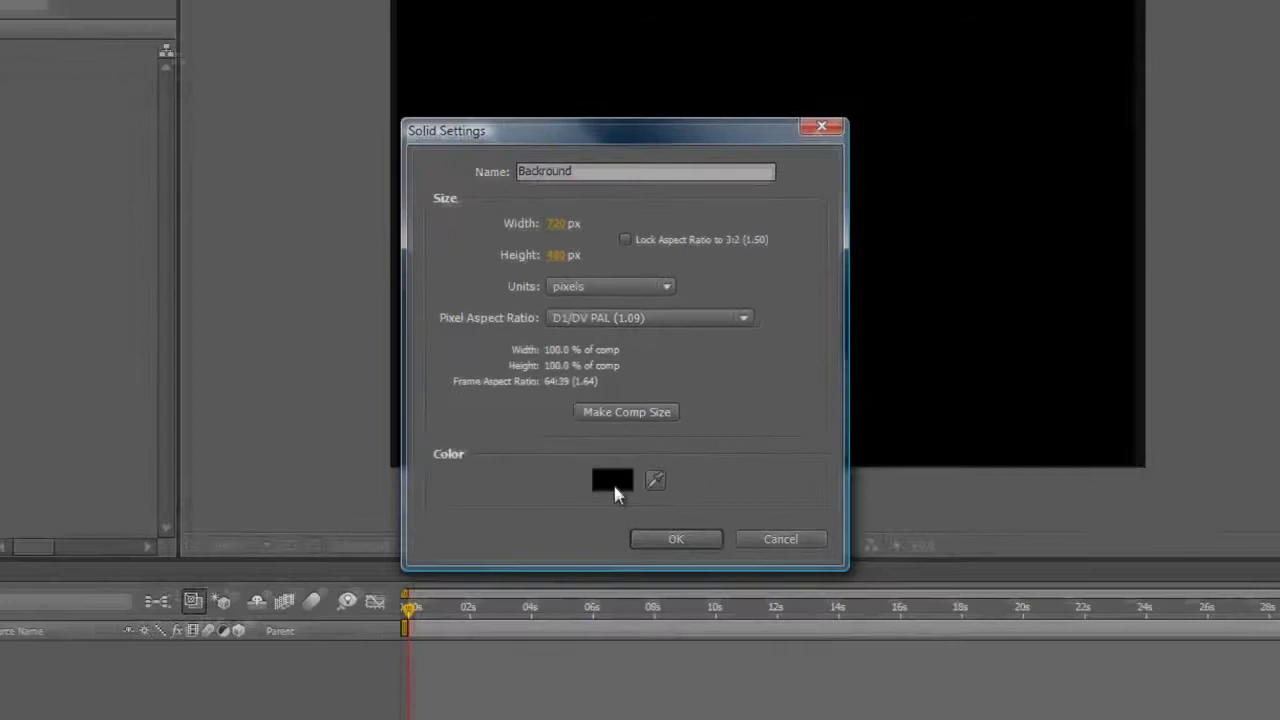
pyautogui.click(620, 475)
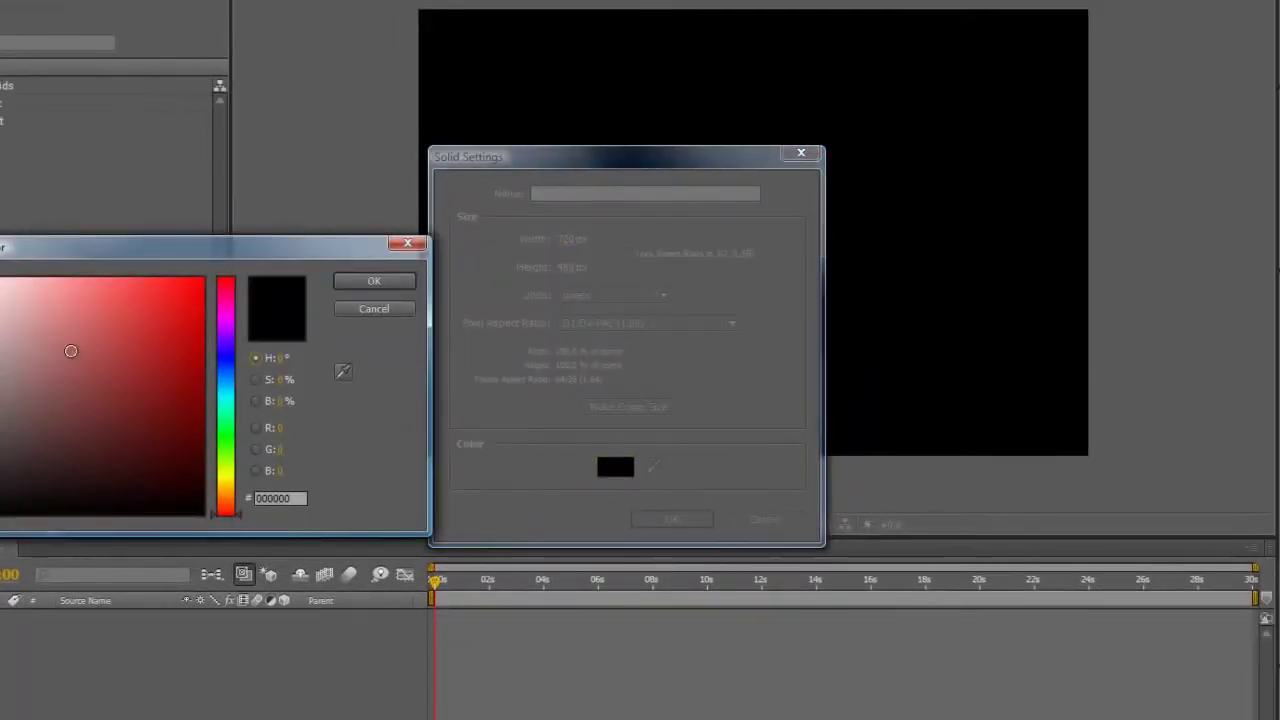
pyautogui.click(70, 358)
pyautogui.moveTo(71, 366); pyautogui.dragTo(90, 572)
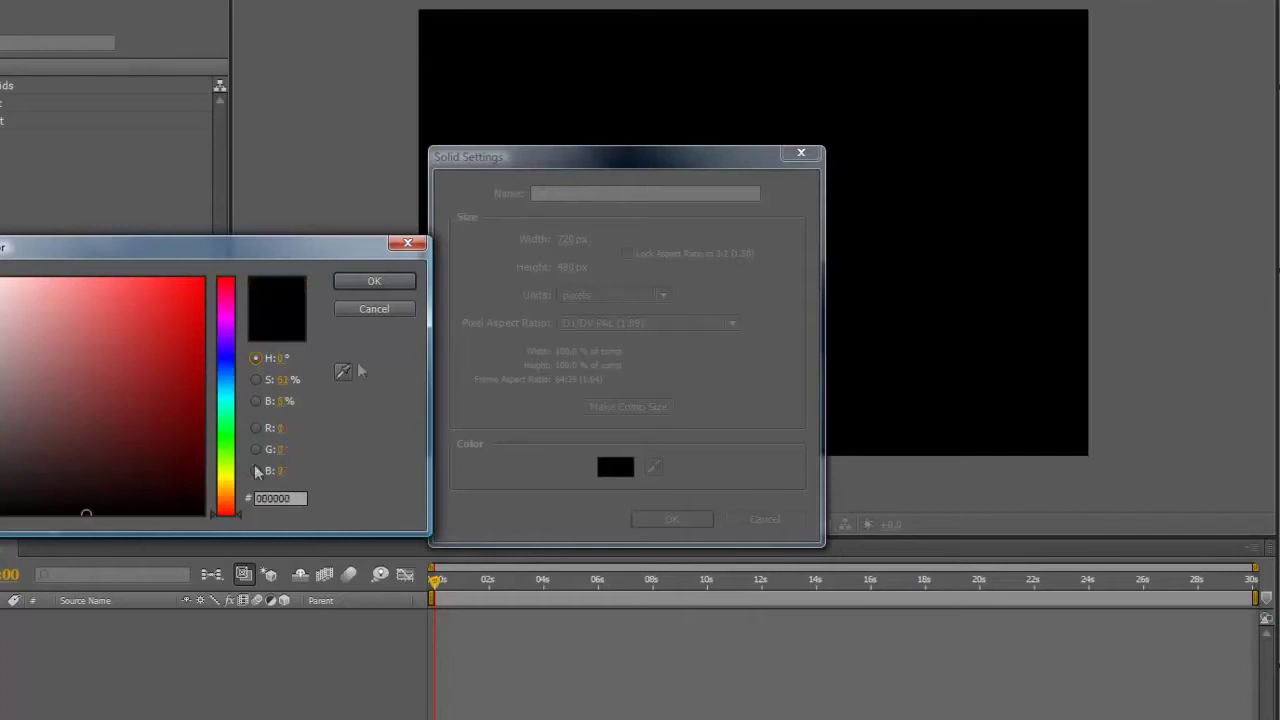
pyautogui.click(368, 282)
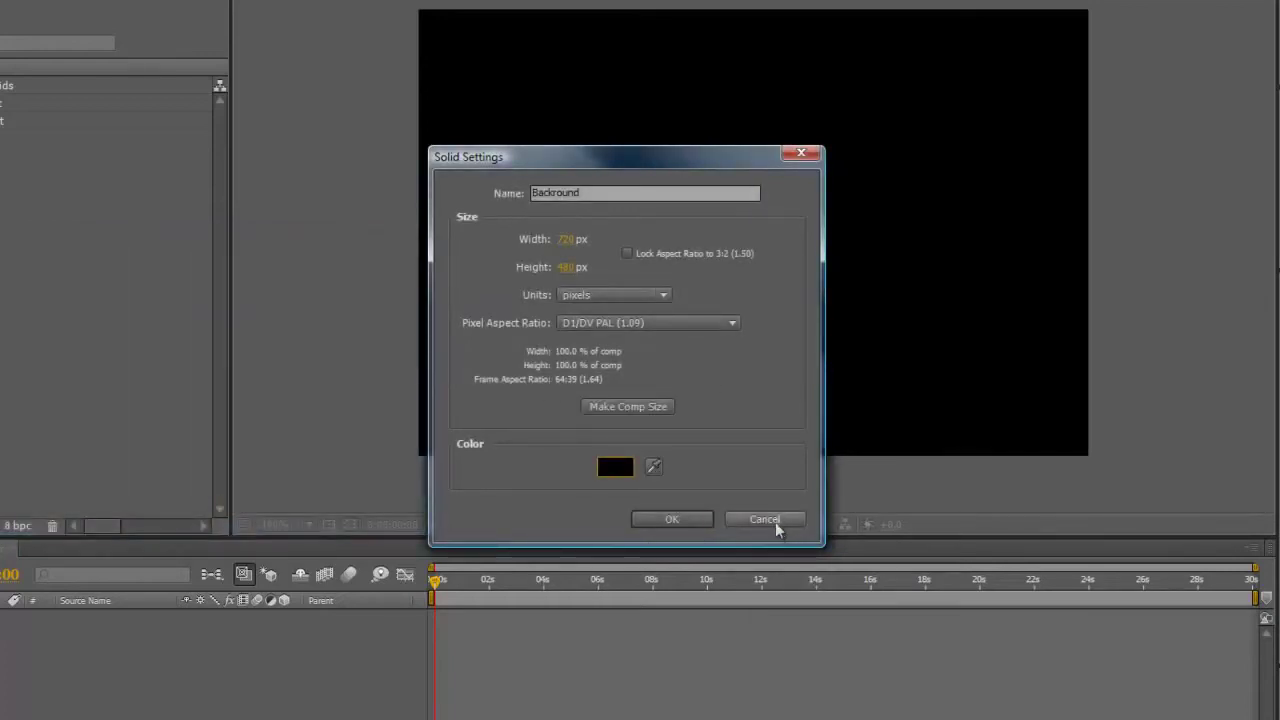
pyautogui.click(670, 520)
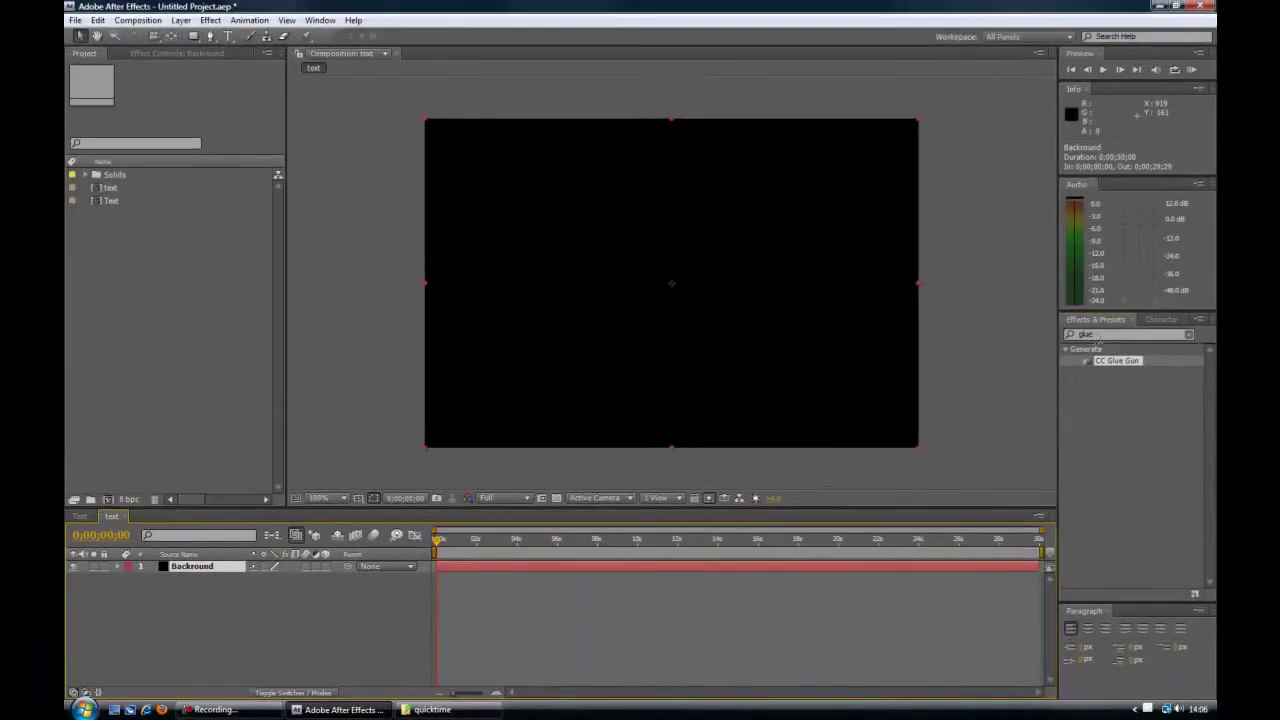
# - Clear the 'glue' effects search and find Ramp under the Generate category
pyautogui.click(1097, 335)
pyautogui.press('BackSpace')
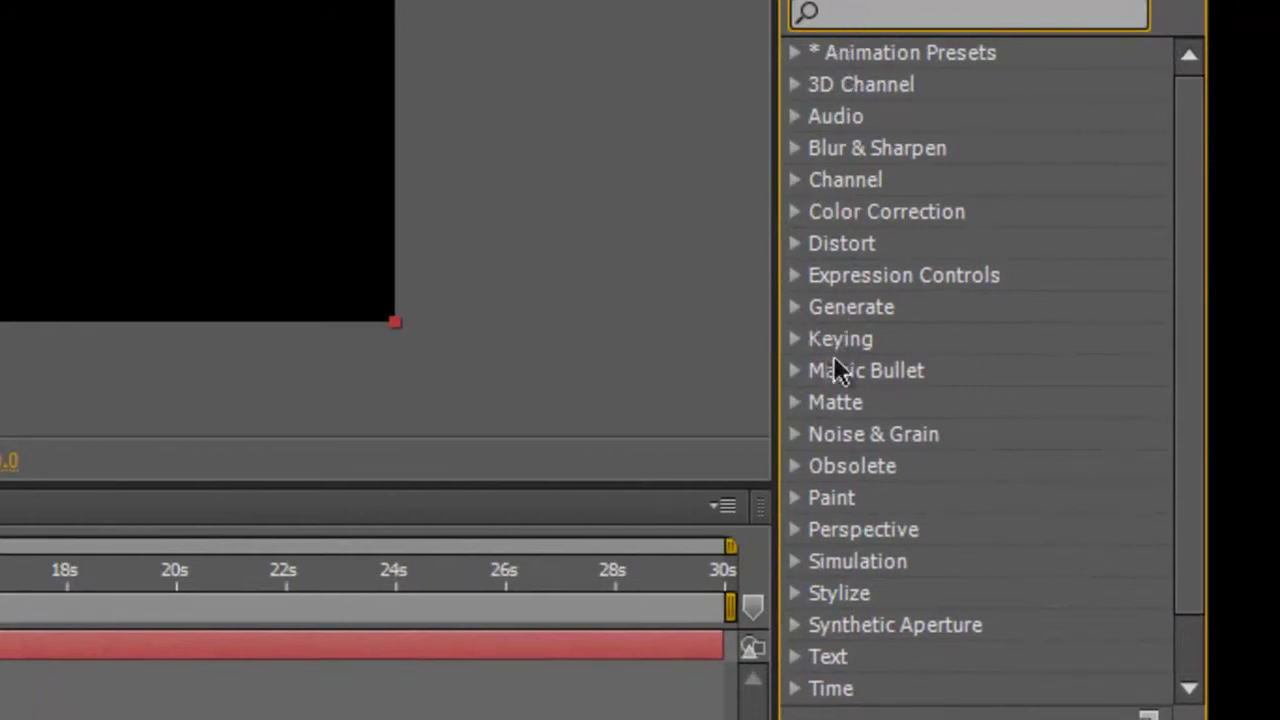
pyautogui.click(795, 312)
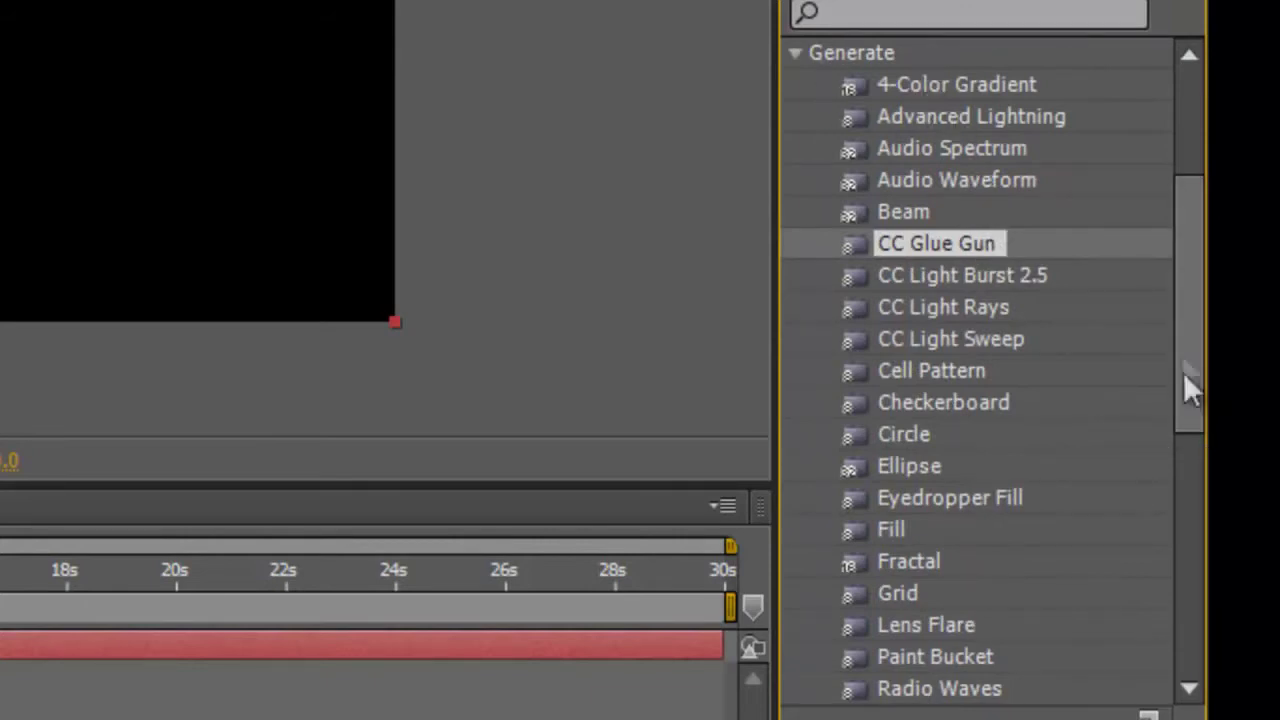
pyautogui.scroll(-4, 1190, 382)
pyautogui.scroll(-1, 1190, 478)
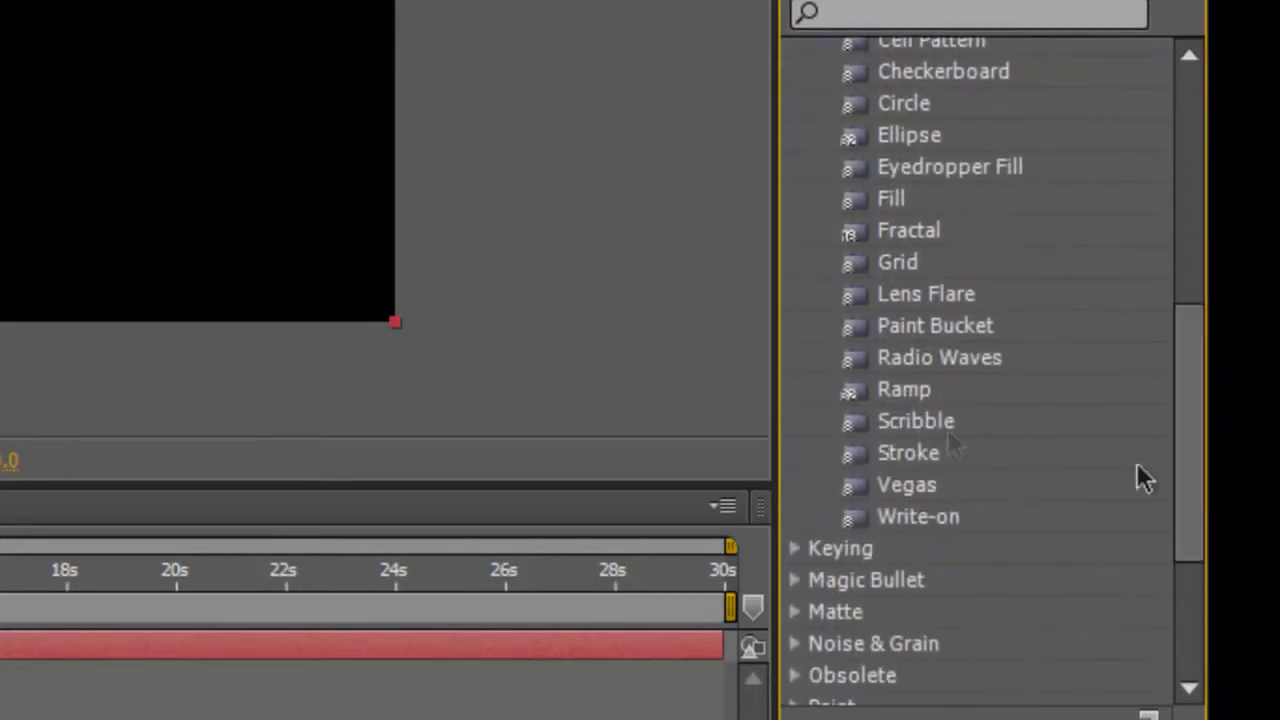
pyautogui.click(912, 392)
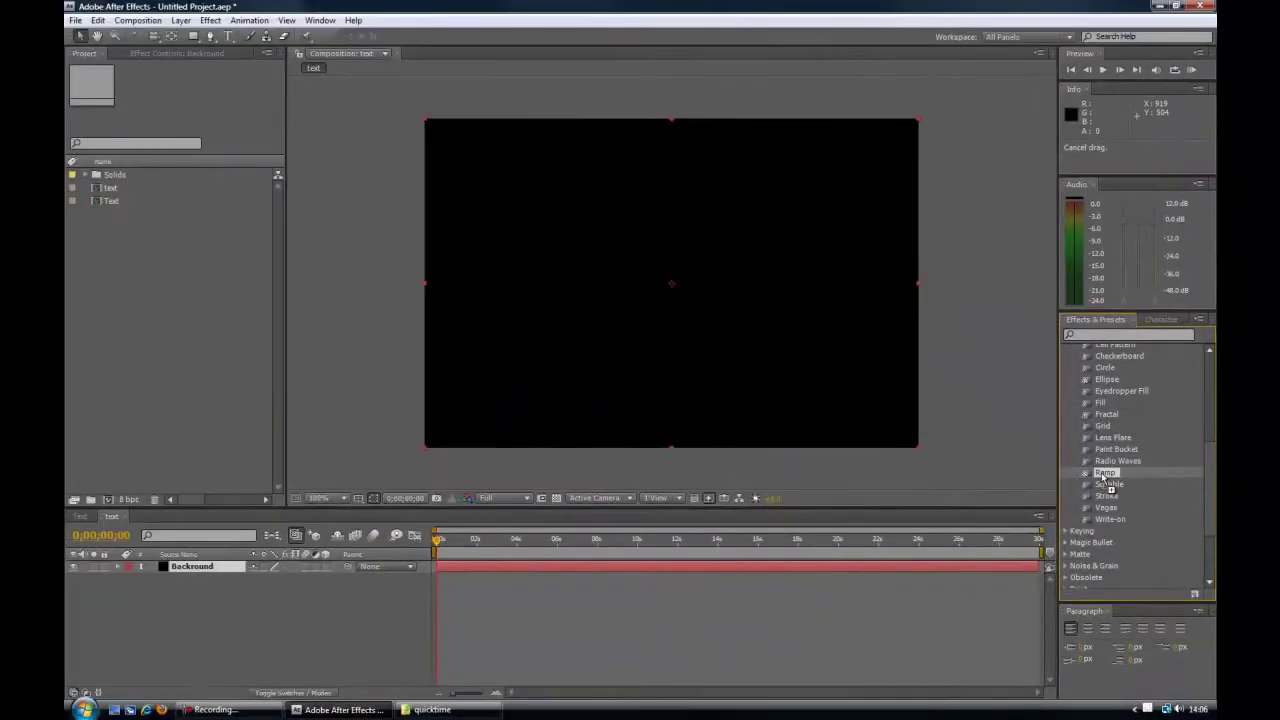
# - Apply Ramp to the Backround solid with a light blue #3EABDE start colour
pyautogui.moveTo(901, 389); pyautogui.dragTo(147, 261)
pyautogui.moveTo(814, 412); pyautogui.dragTo(617, 292)
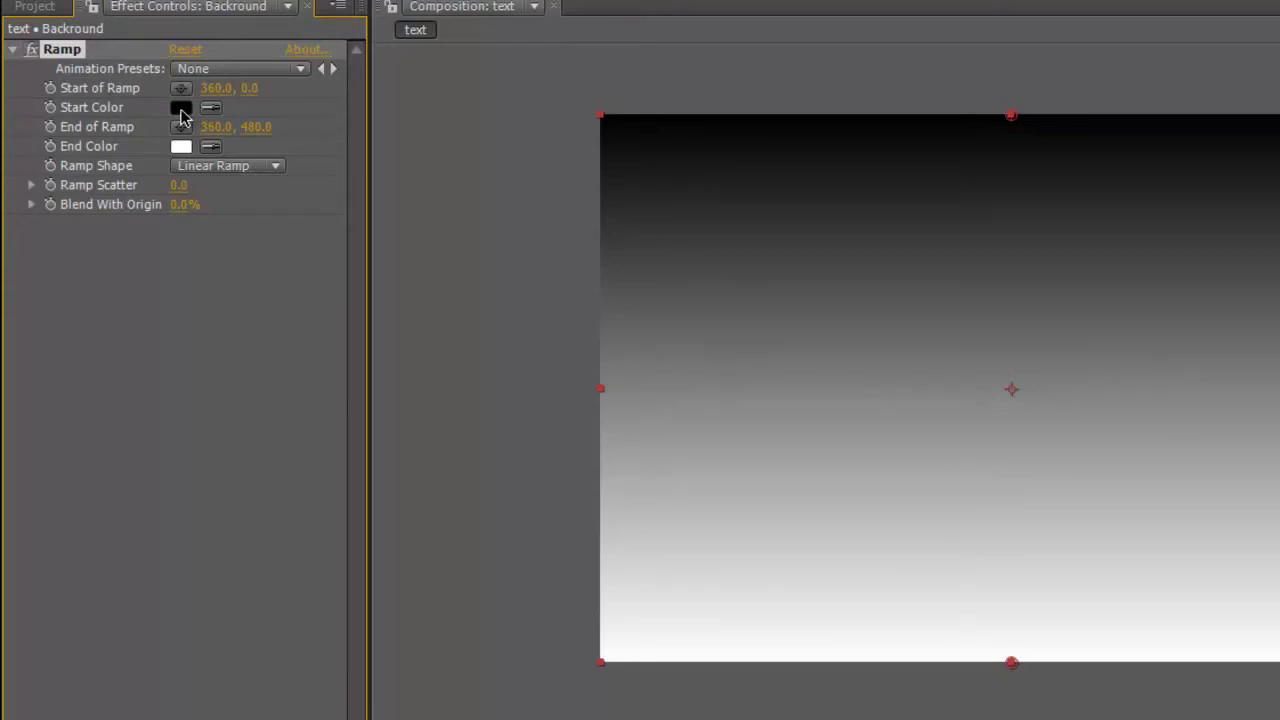
pyautogui.click(180, 109)
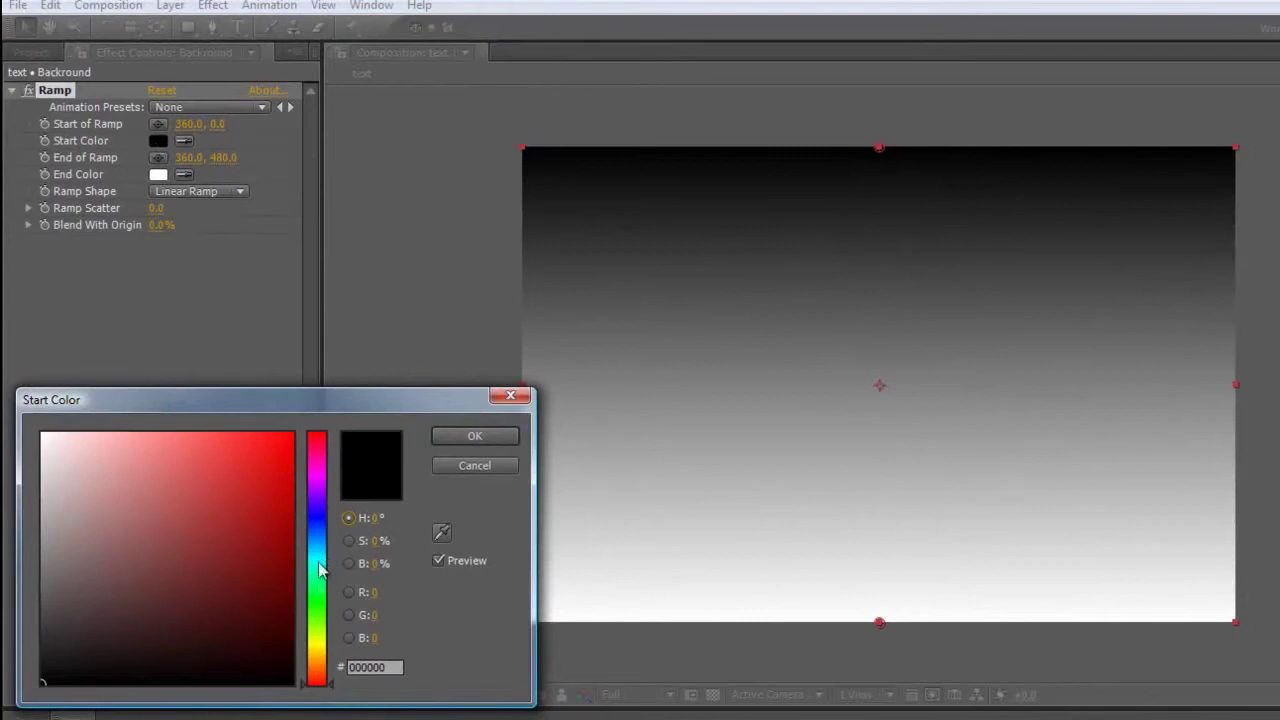
pyautogui.moveTo(320, 569)
pyautogui.mouseDown()
pyautogui.moveTo(317, 650)
pyautogui.moveTo(320, 452)
pyautogui.moveTo(320, 553)
pyautogui.mouseUp()
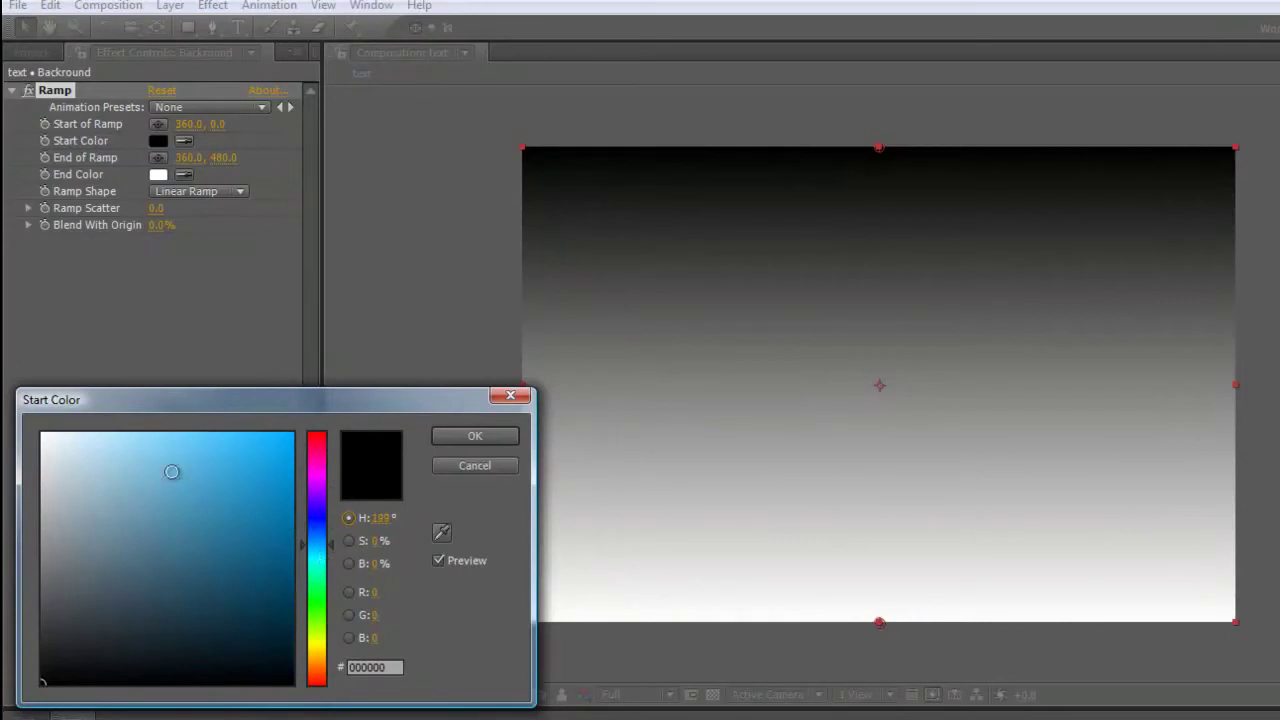
pyautogui.click(223, 465)
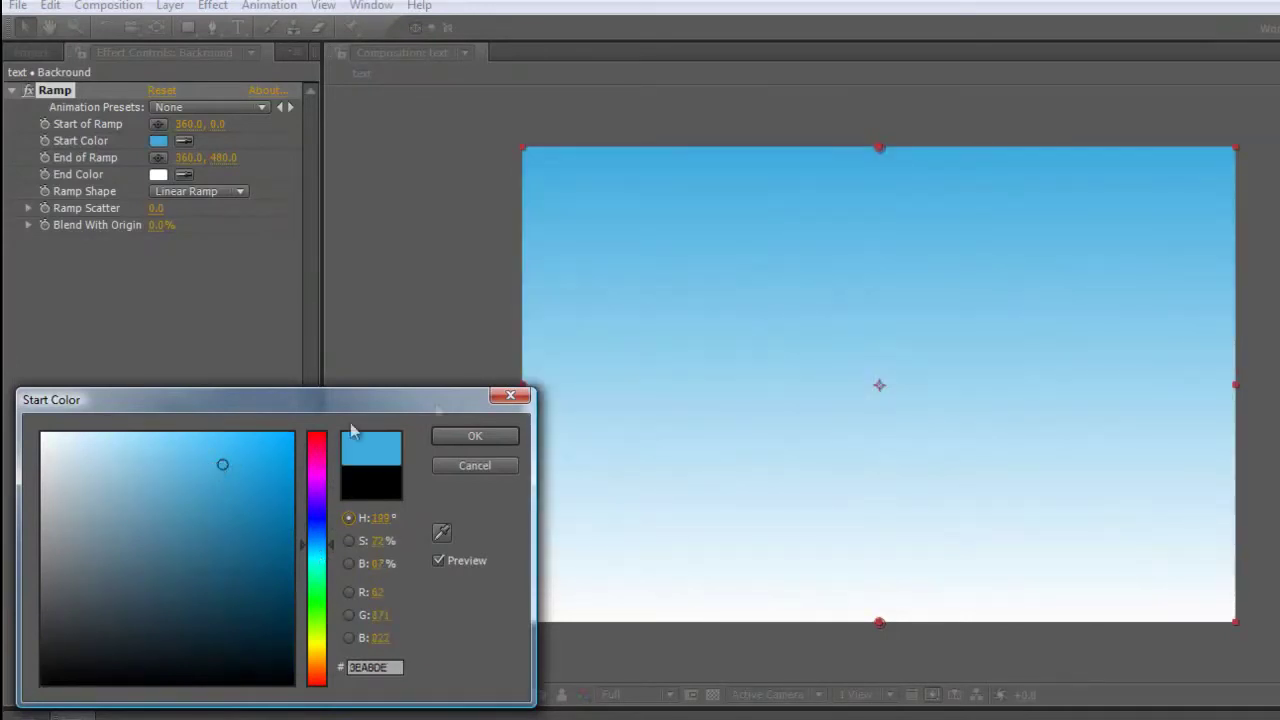
pyautogui.click(481, 438)
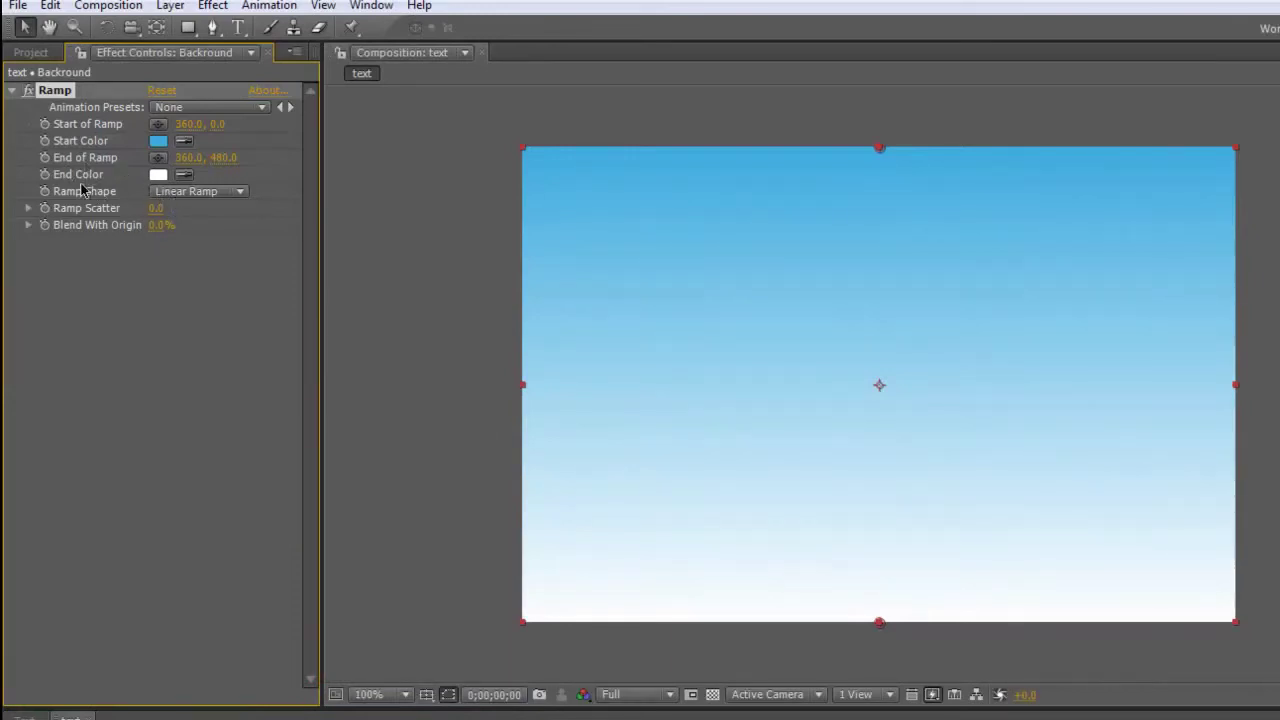
# - Set the Ramp end colour to pale yellow-green #B5BD89 (hue 68°, saturation 27%, brightness 79%)
pyautogui.click(158, 175)
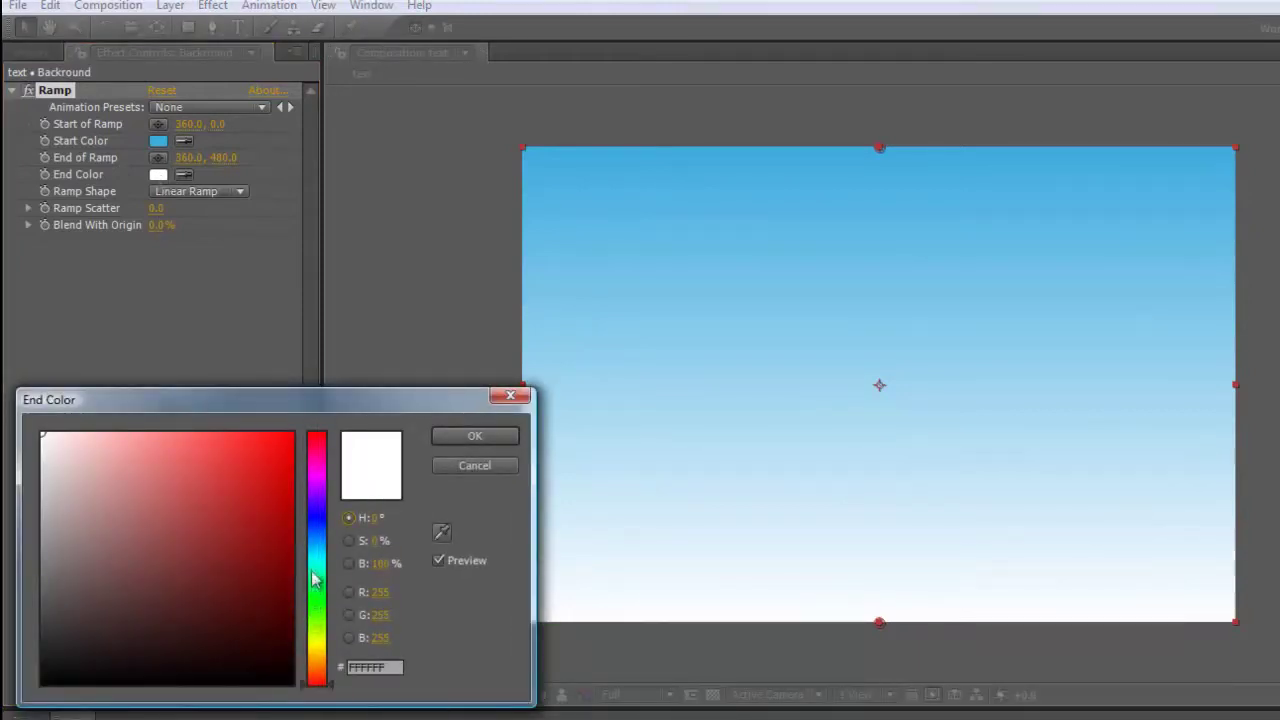
pyautogui.click(317, 568)
pyautogui.moveTo(320, 610); pyautogui.dragTo(317, 562)
pyautogui.click(183, 520)
pyautogui.click(169, 597)
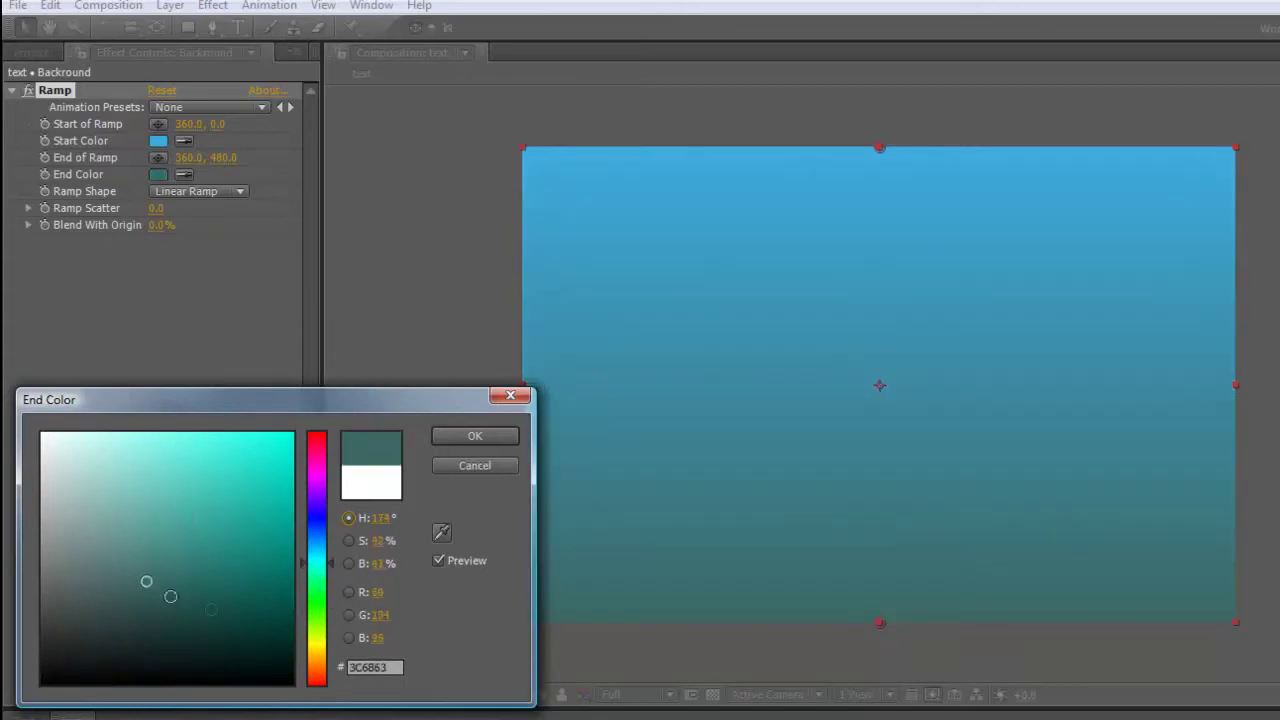
pyautogui.click(211, 606)
pyautogui.click(233, 501)
pyautogui.click(135, 493)
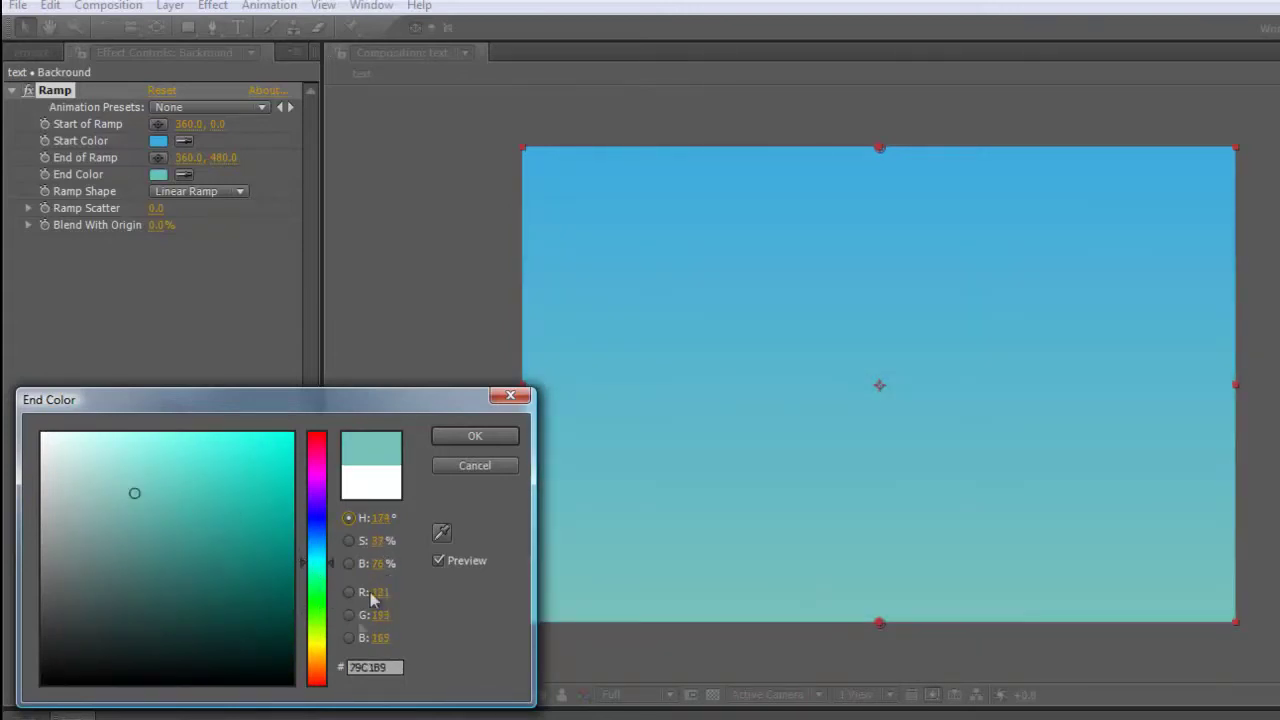
pyautogui.click(315, 637)
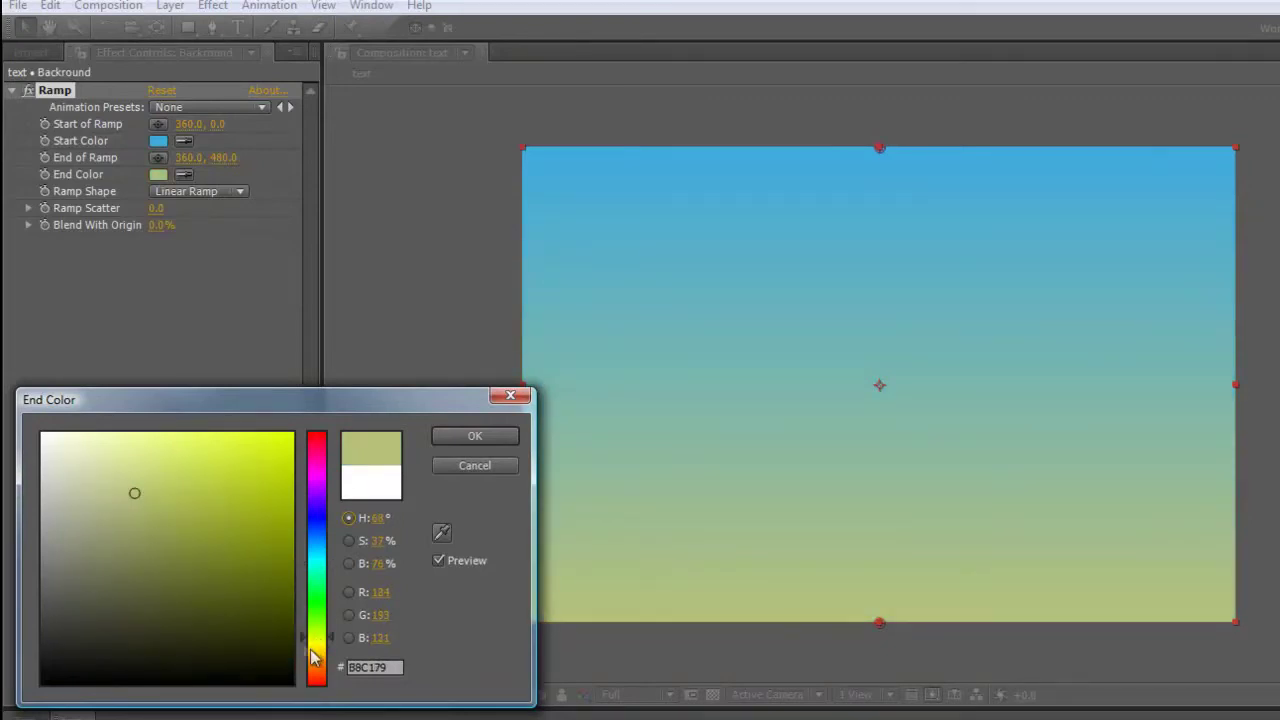
pyautogui.click(321, 641)
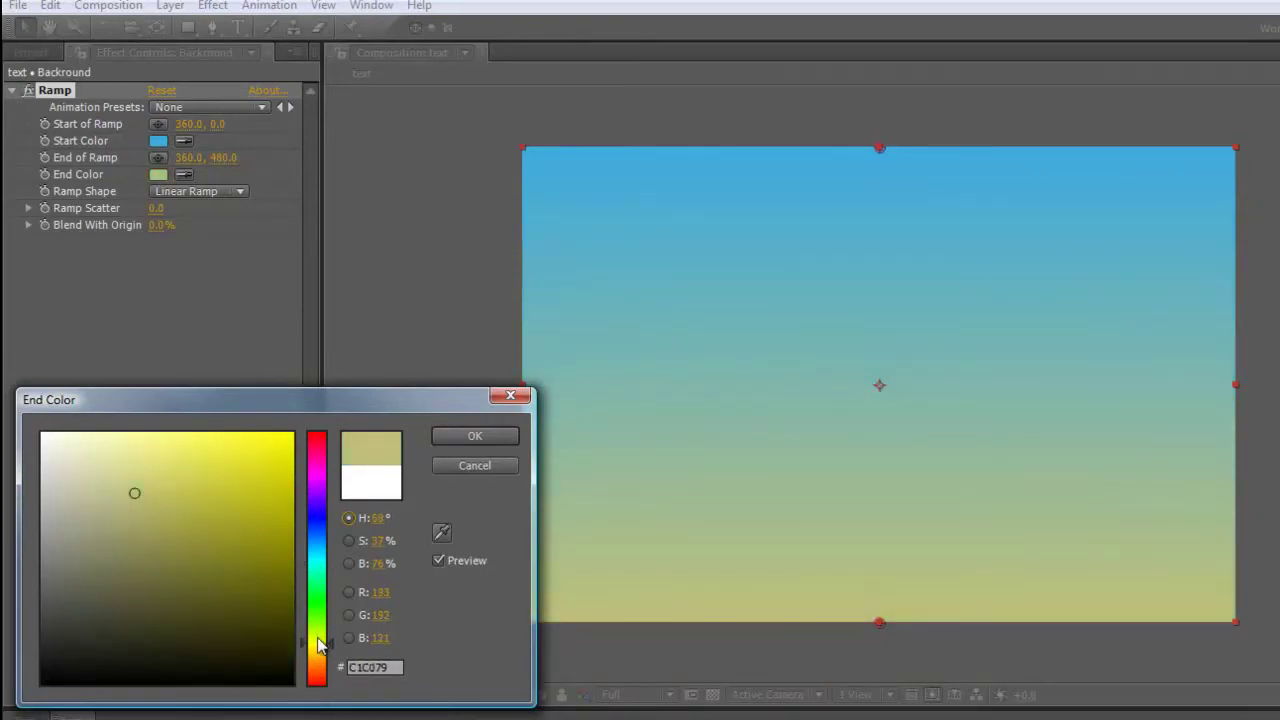
pyautogui.moveTo(318, 639)
pyautogui.mouseDown()
pyautogui.moveTo(316, 624)
pyautogui.moveTo(319, 652)
pyautogui.mouseUp()
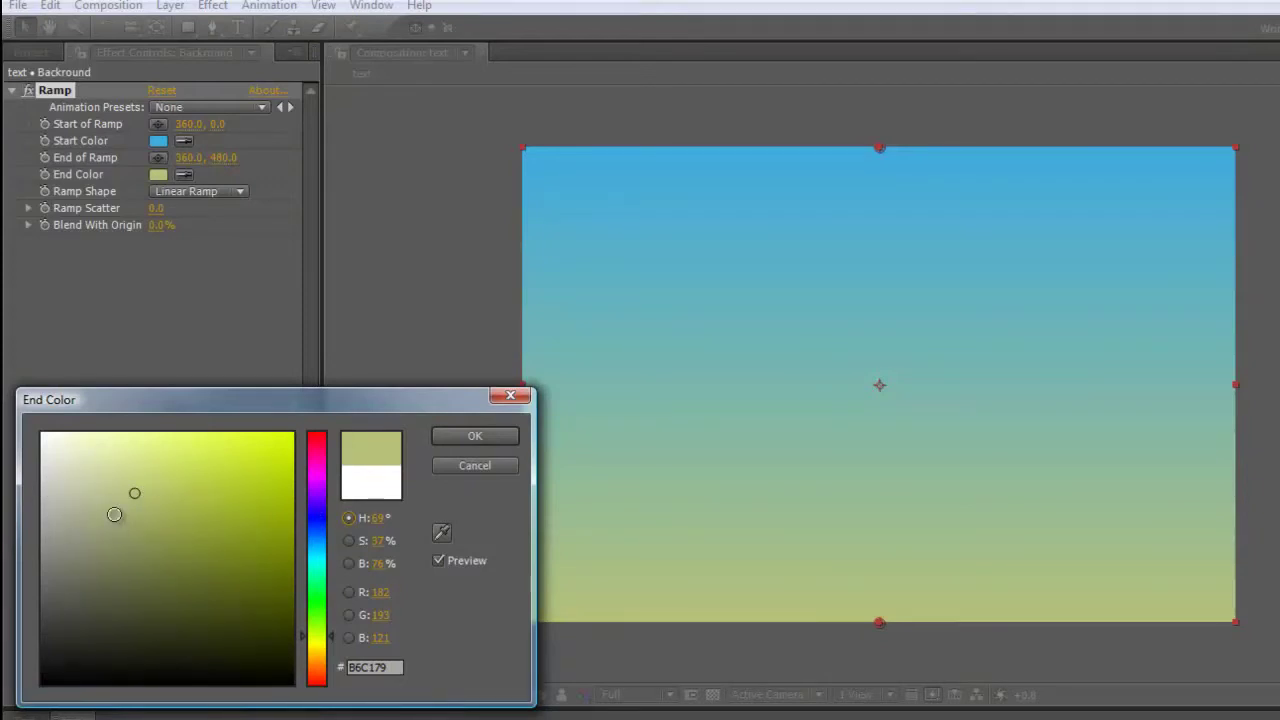
pyautogui.click(110, 497)
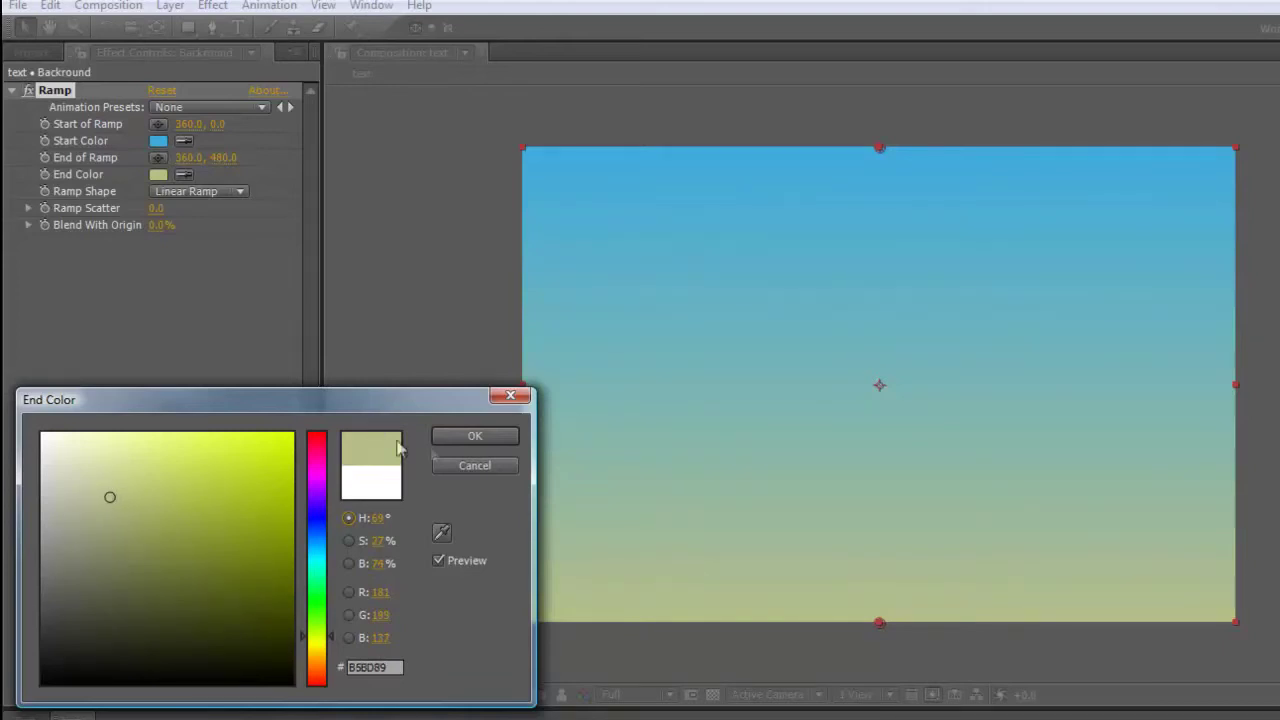
pyautogui.click(474, 437)
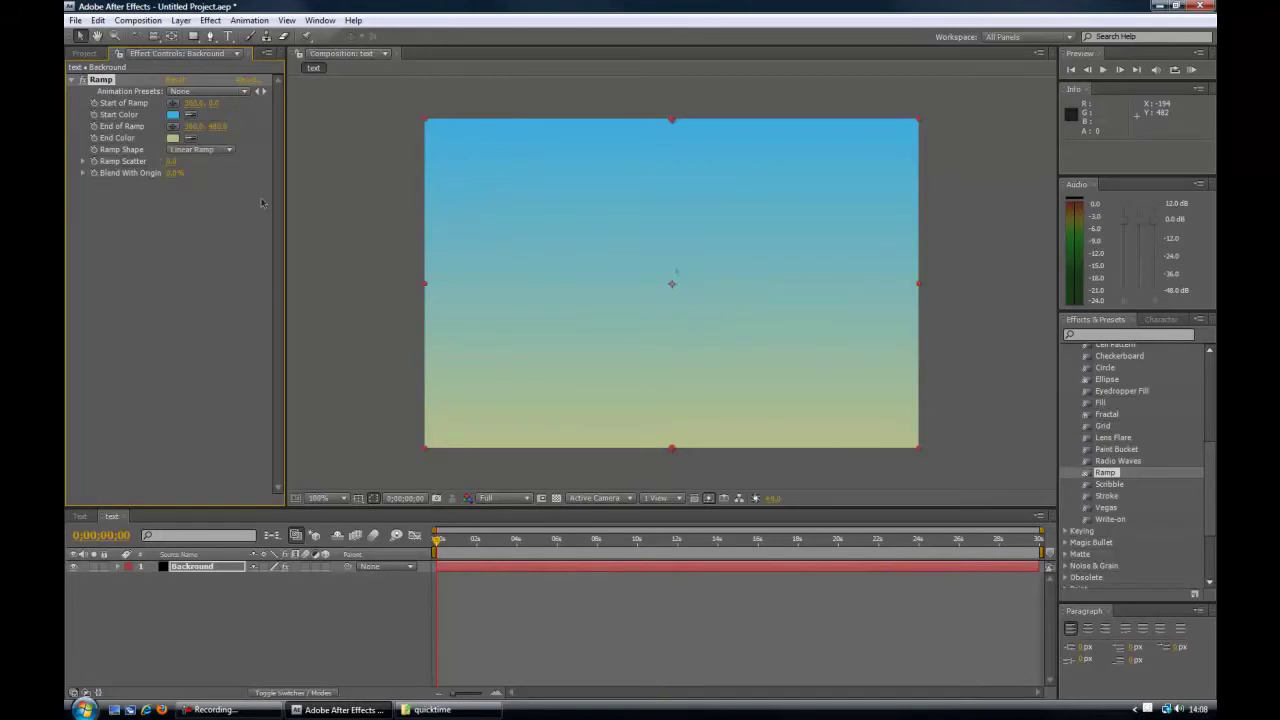
# - Apply the Color Correction > Photo Filter effect to the Backround gradient layer
pyautogui.scroll(5, 1200, 467)
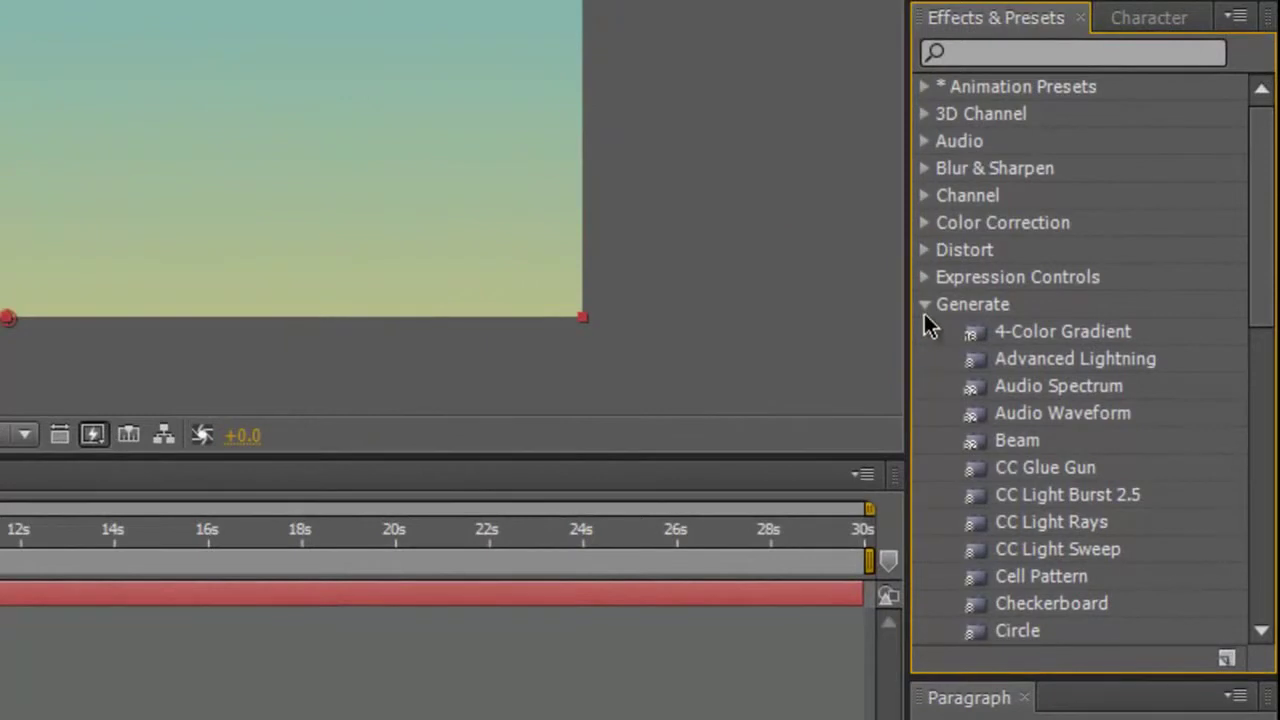
pyautogui.click(925, 308)
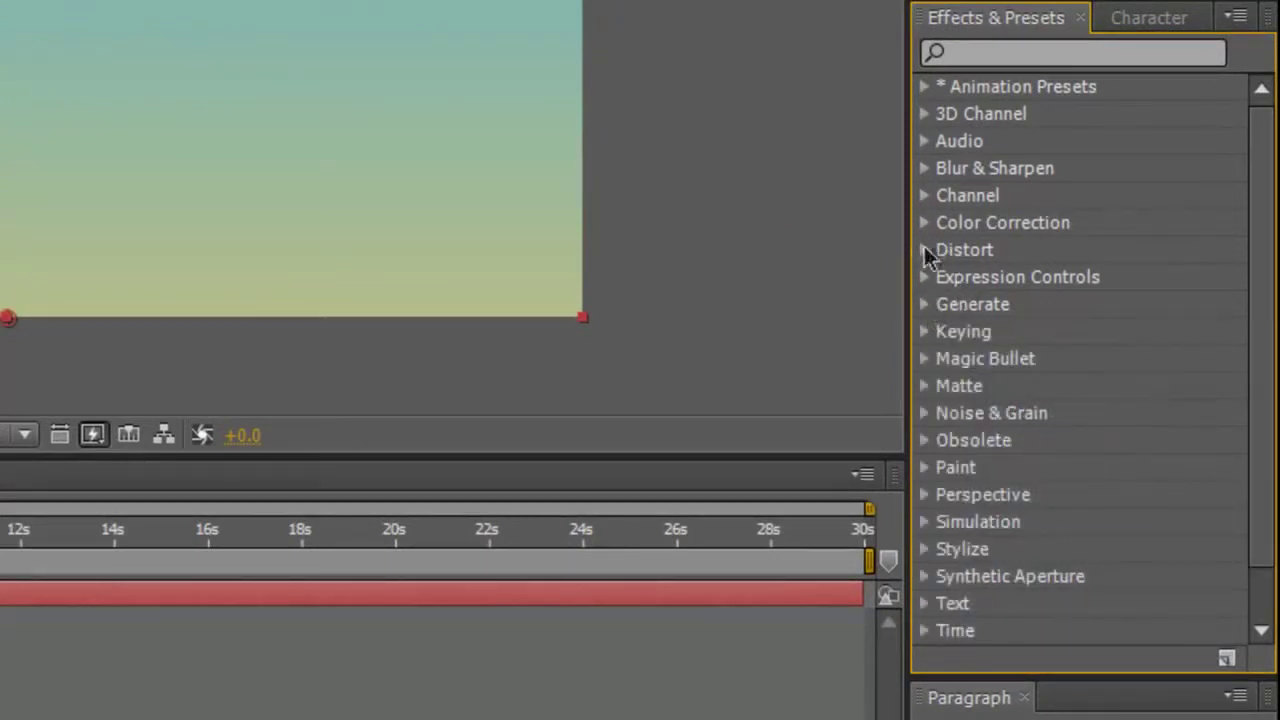
pyautogui.click(924, 223)
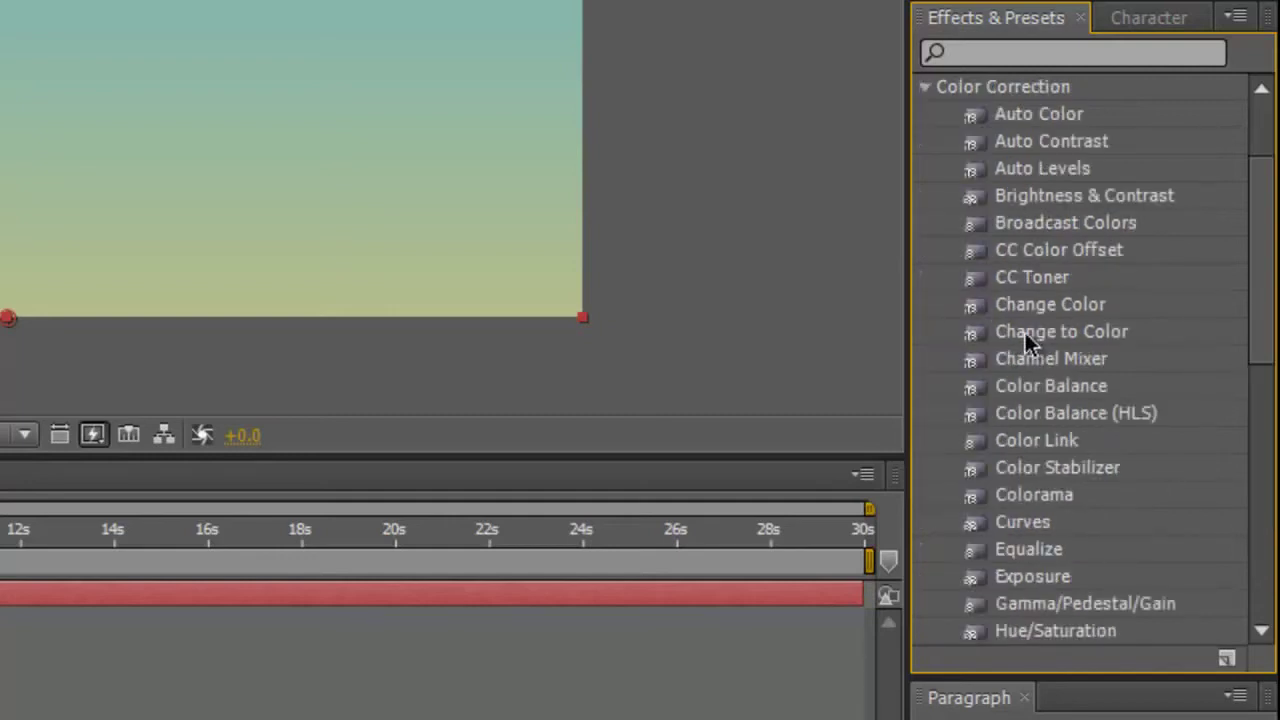
pyautogui.moveTo(1260, 279); pyautogui.dragTo(1265, 403)
pyautogui.click(1040, 399)
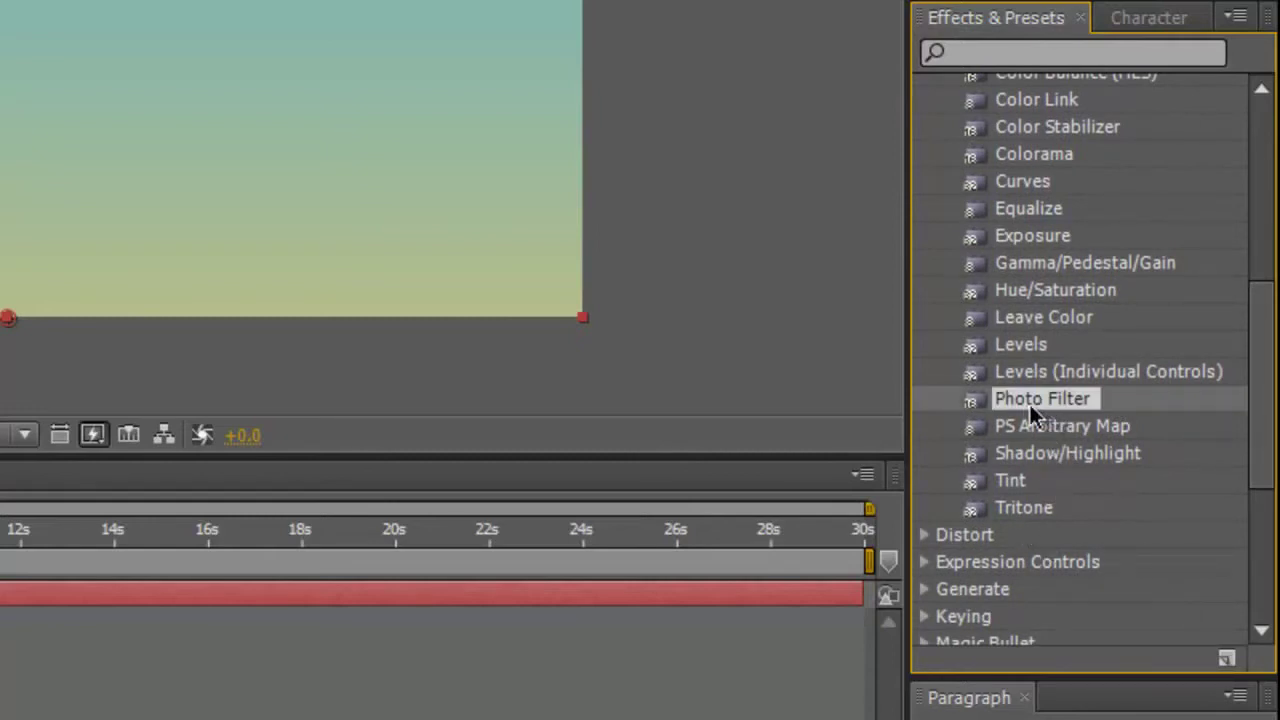
pyautogui.moveTo(1030, 406); pyautogui.dragTo(1036, 425)
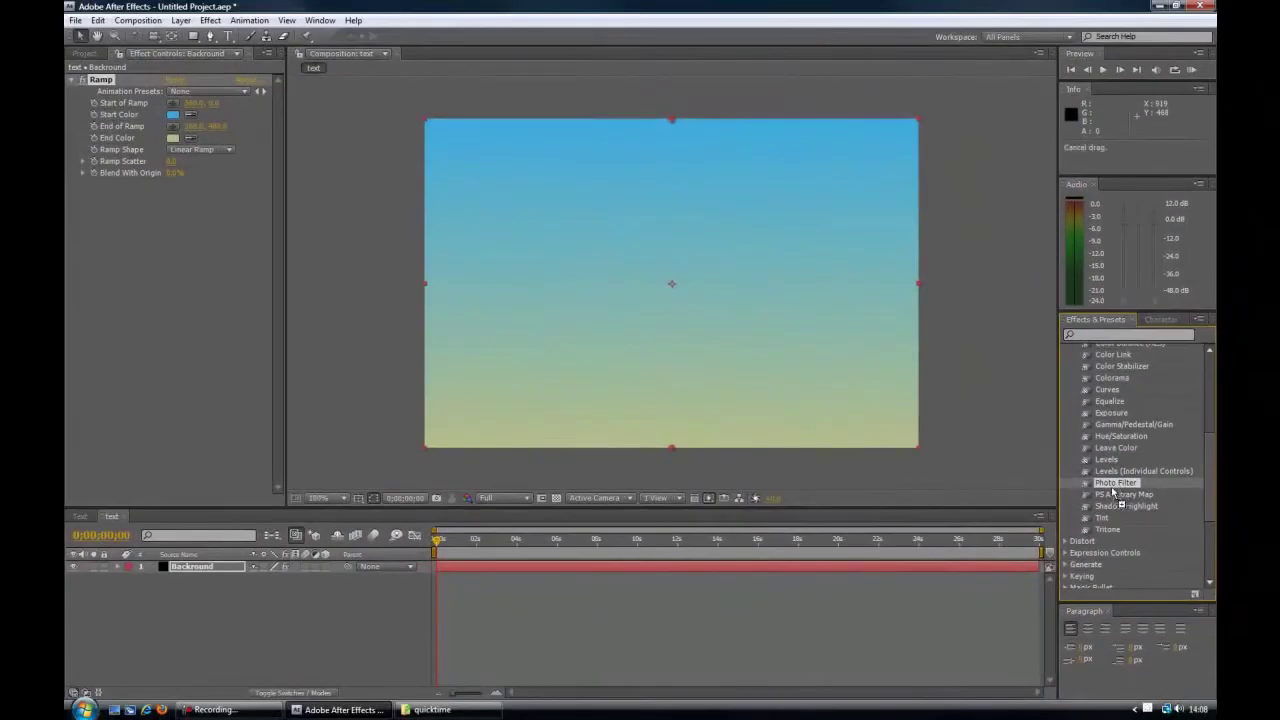
pyautogui.moveTo(1112, 492); pyautogui.dragTo(685, 340)
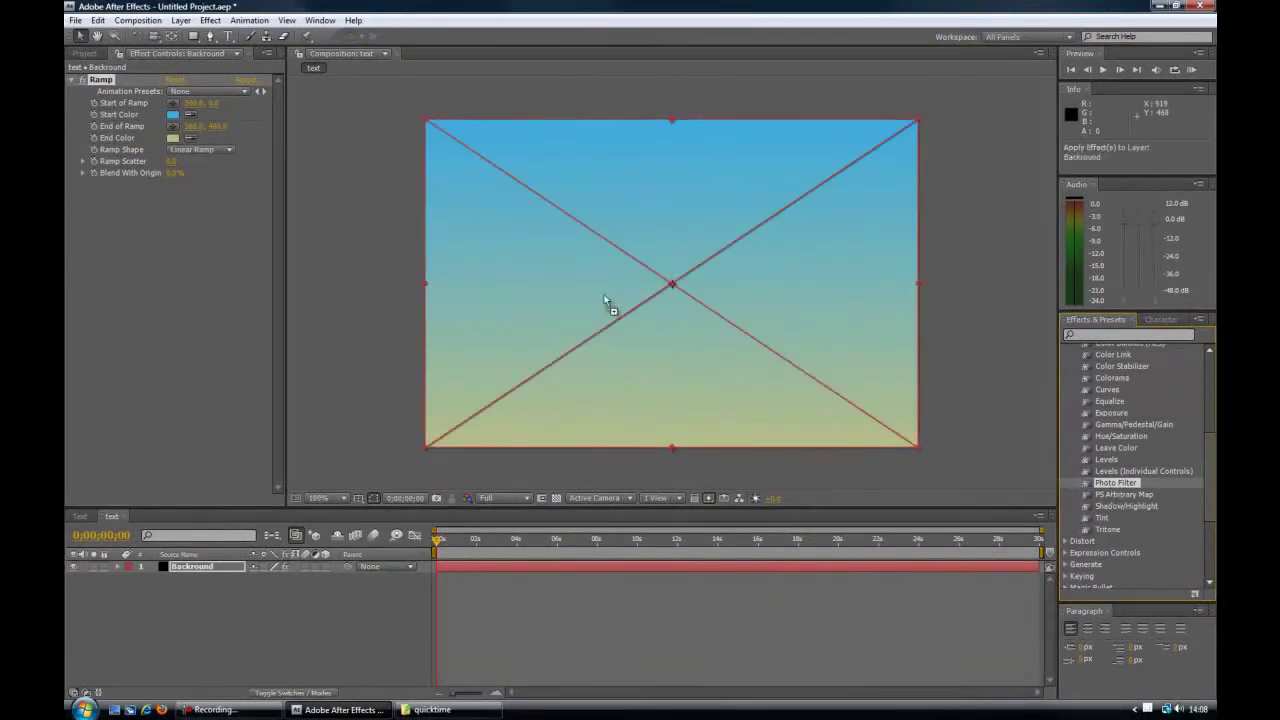
pyautogui.moveTo(604, 298); pyautogui.dragTo(580, 286)
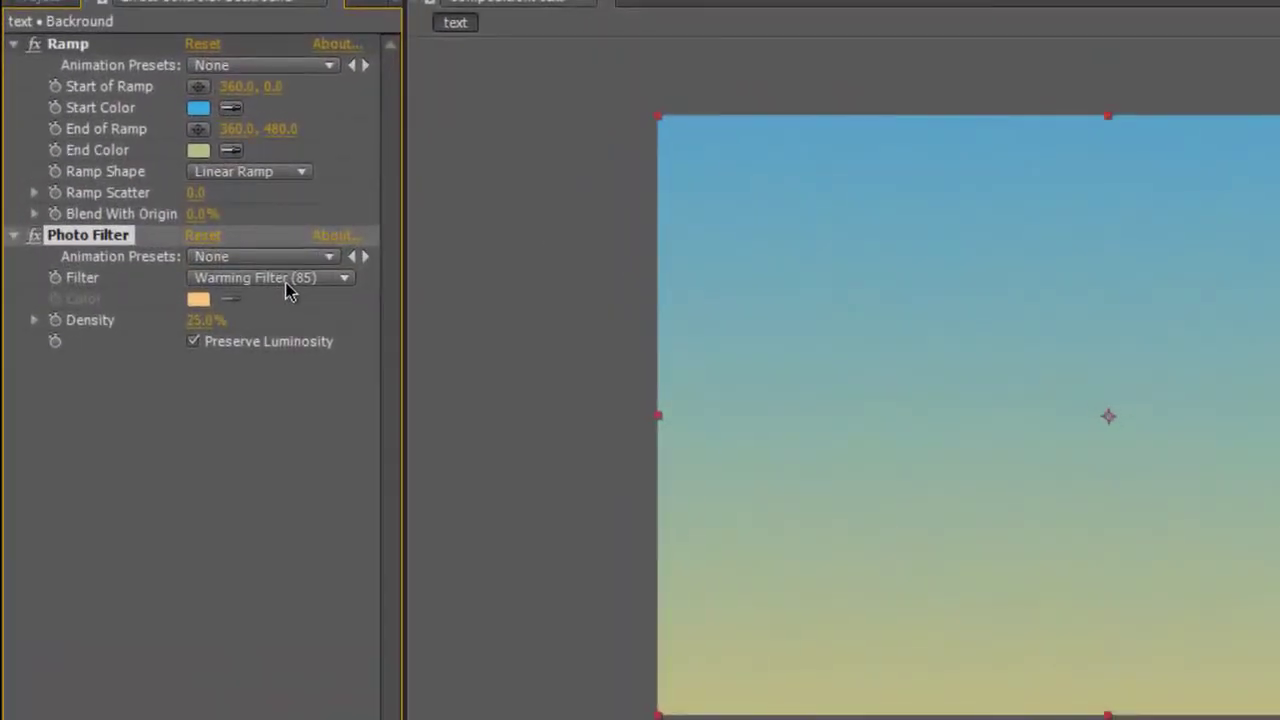
# - Set the Photo Filter to Deep Emerald with 21% density
pyautogui.click(285, 282)
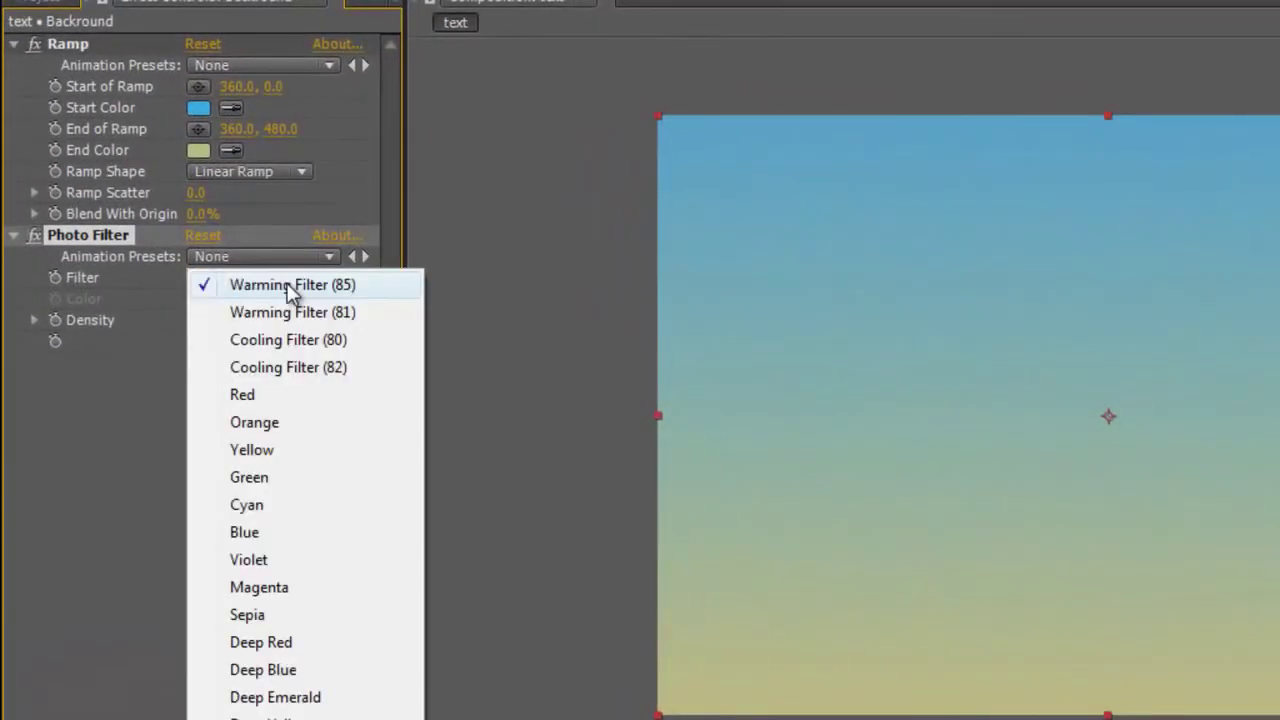
pyautogui.click(266, 342)
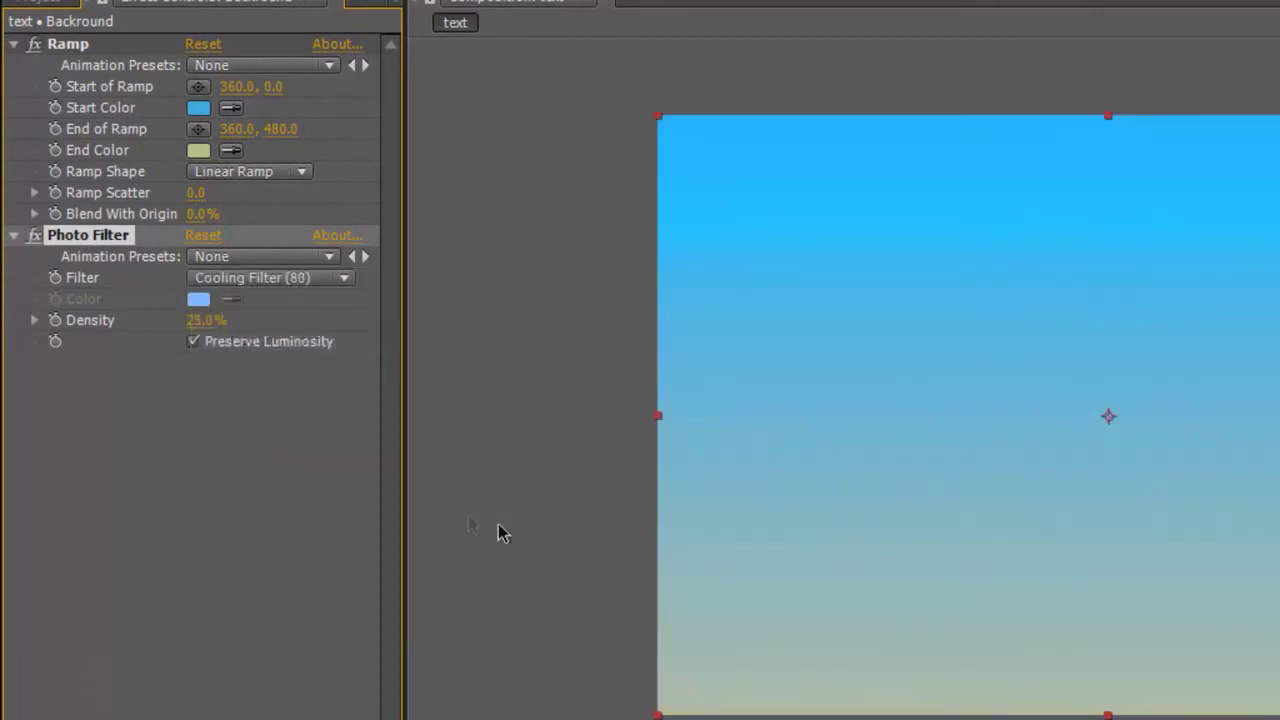
pyautogui.click(266, 282)
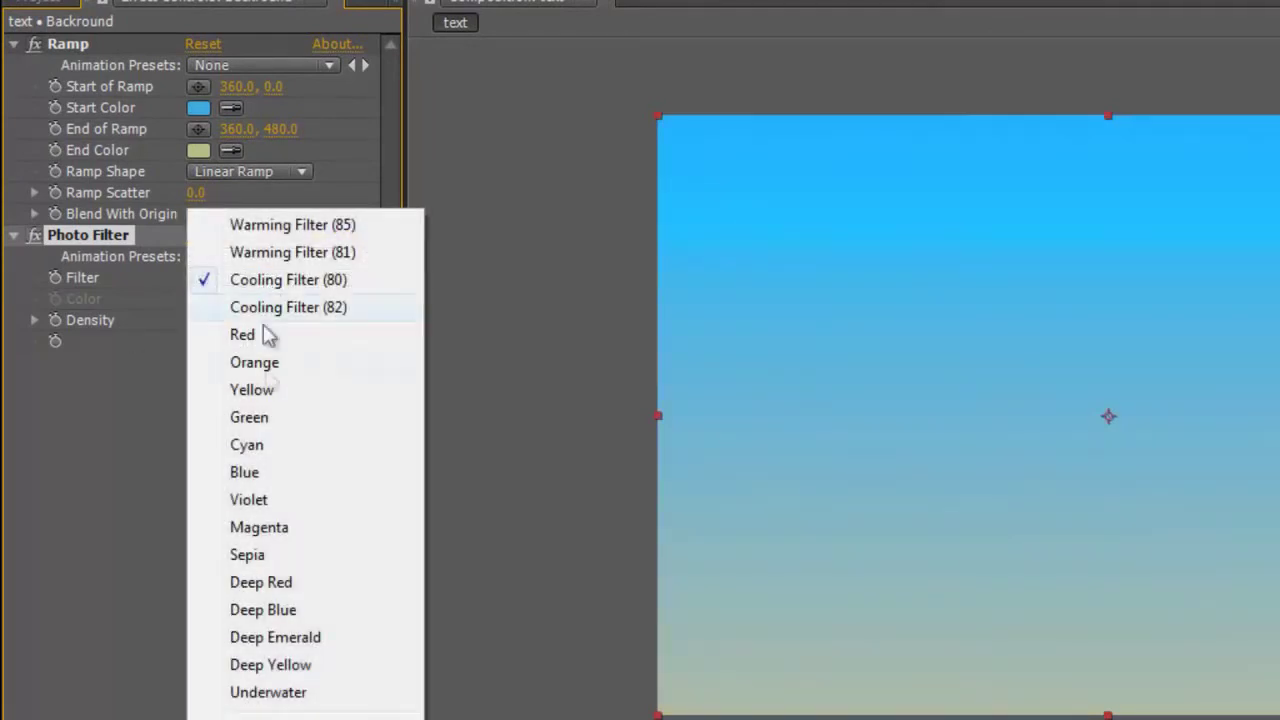
pyautogui.click(272, 645)
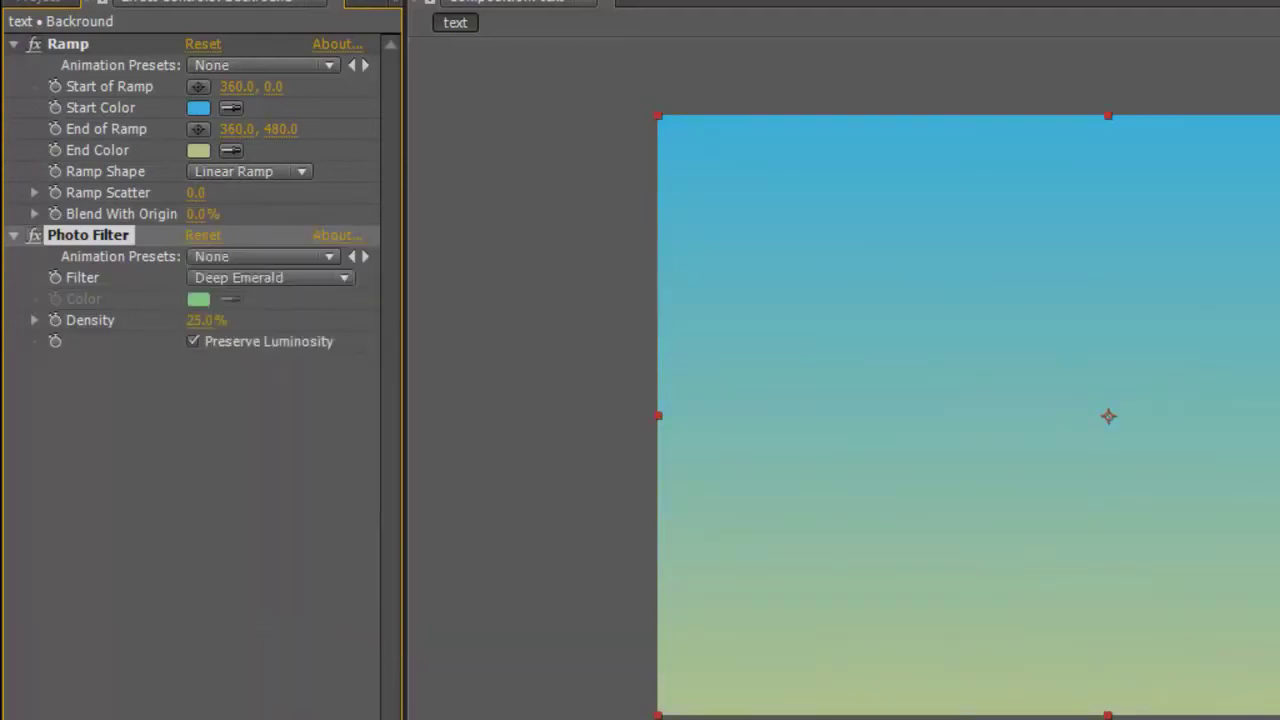
pyautogui.click(193, 342)
pyautogui.moveTo(210, 325); pyautogui.dragTo(190, 338)
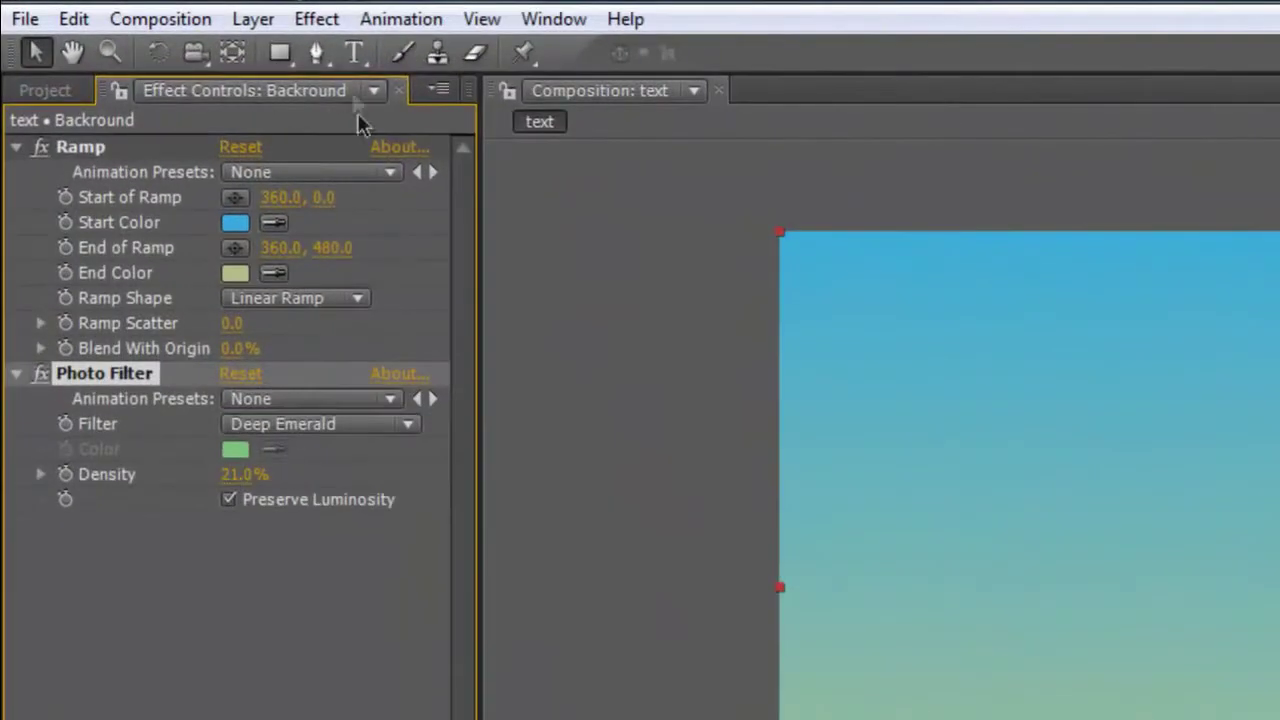
# - Add a text layer reading 'LOGO' near the upper left of the composition
pyautogui.click(353, 52)
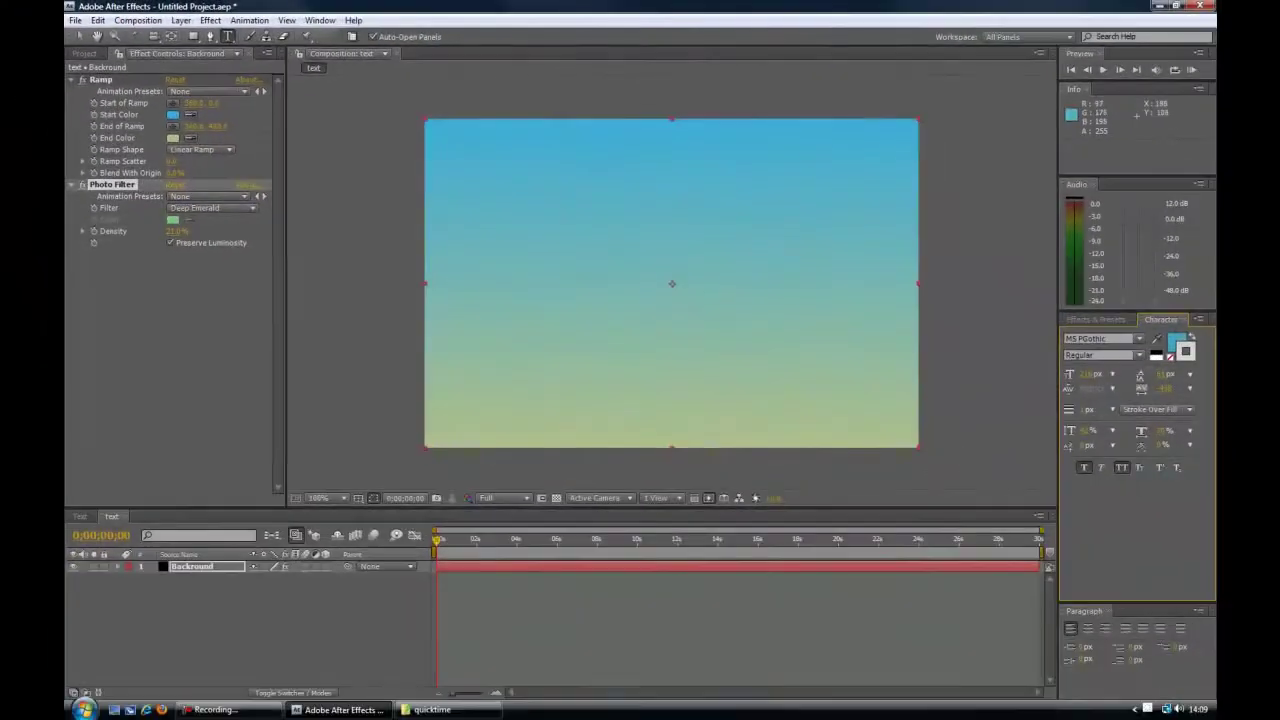
pyautogui.click(514, 203)
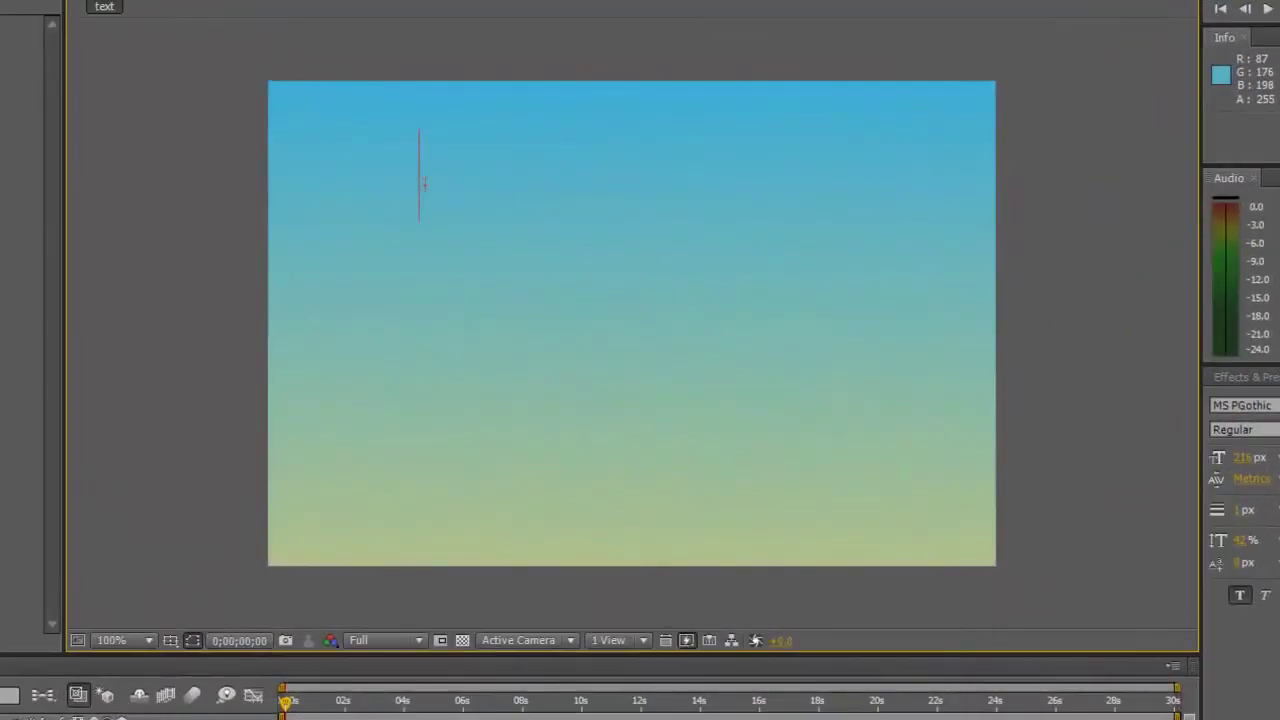
pyautogui.write('LOGO')
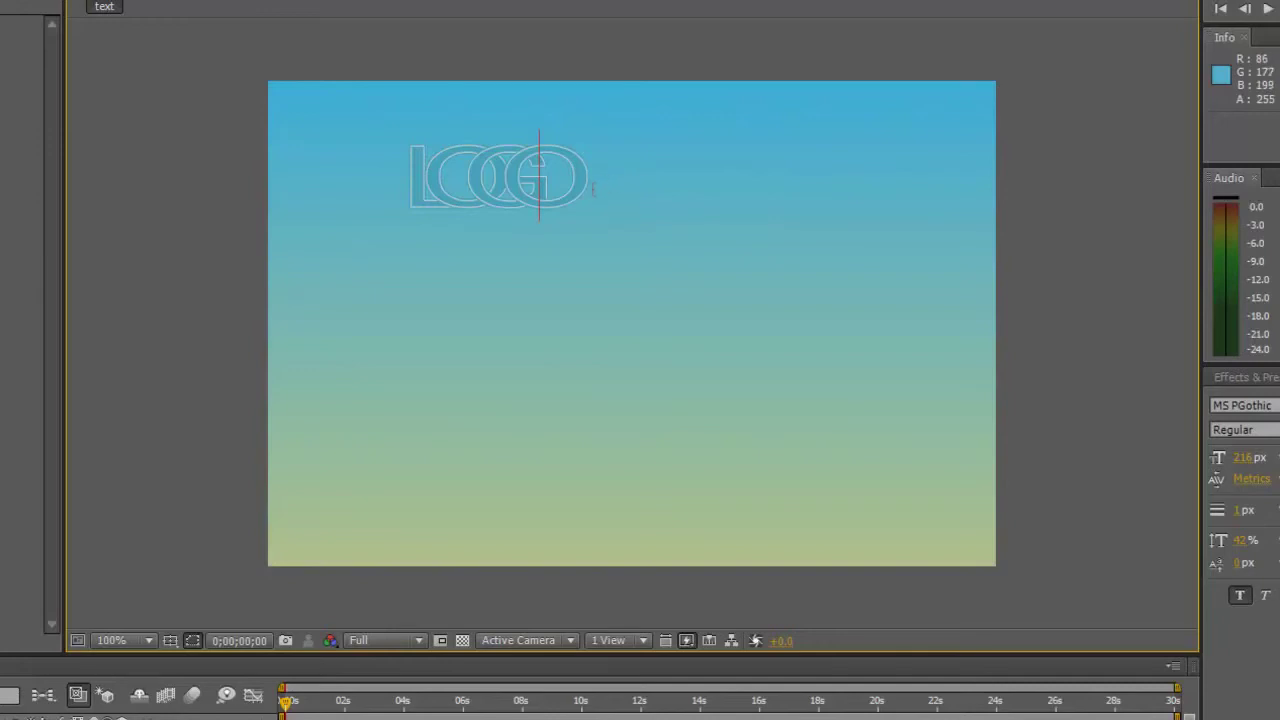
pyautogui.moveTo(593, 189); pyautogui.dragTo(394, 190)
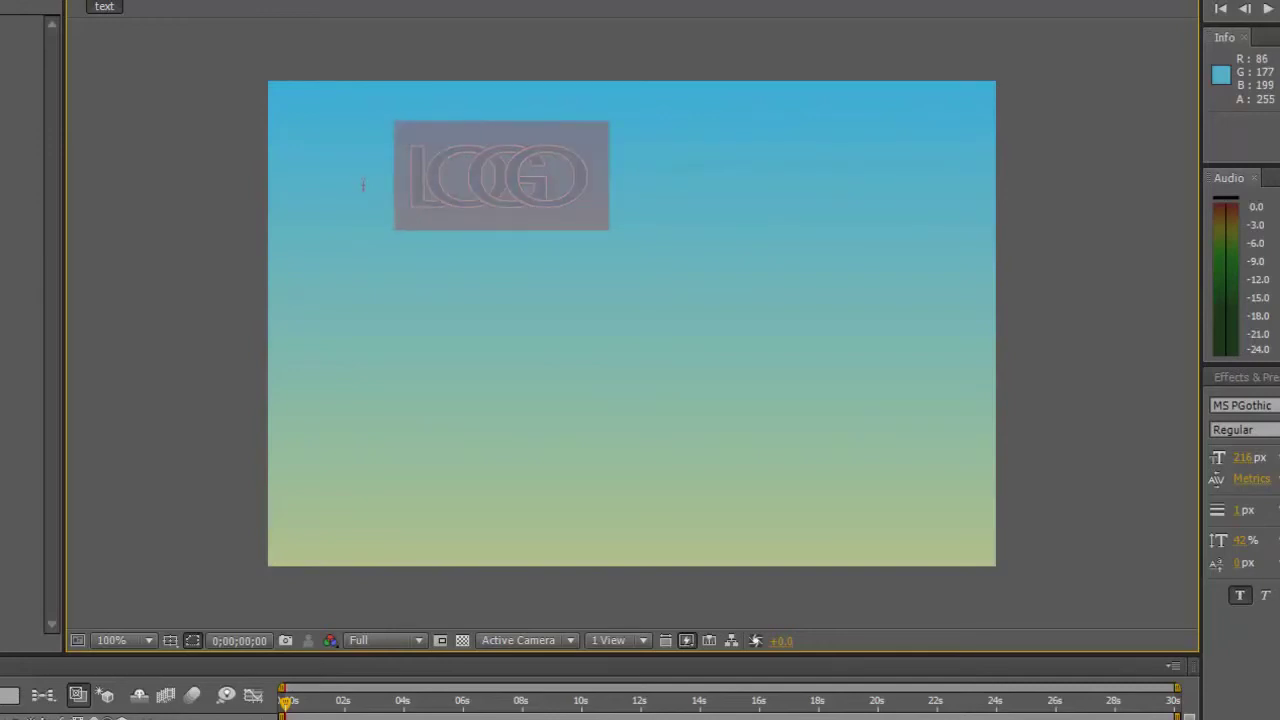
pyautogui.press('Escape')
pyautogui.press('v')
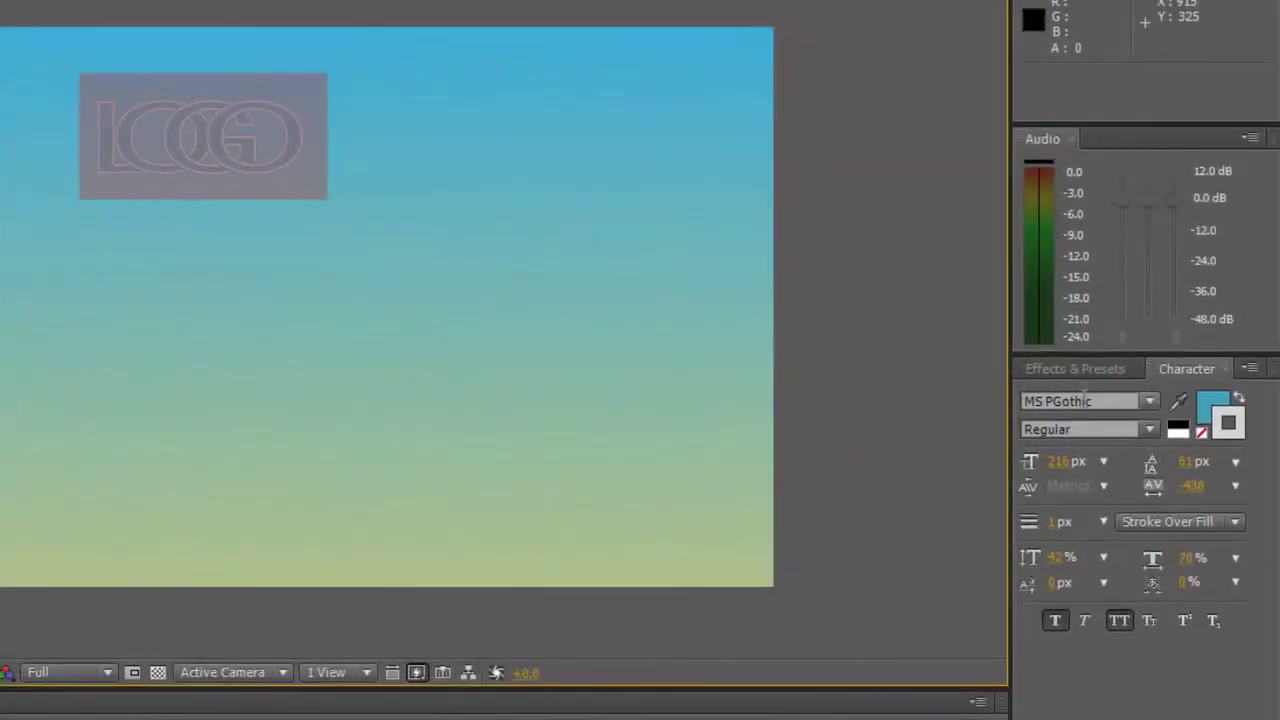
# - Preview fonts for LOGO, keeping MS PGothic, and thicken its outline stroke
pyautogui.click(1083, 399)
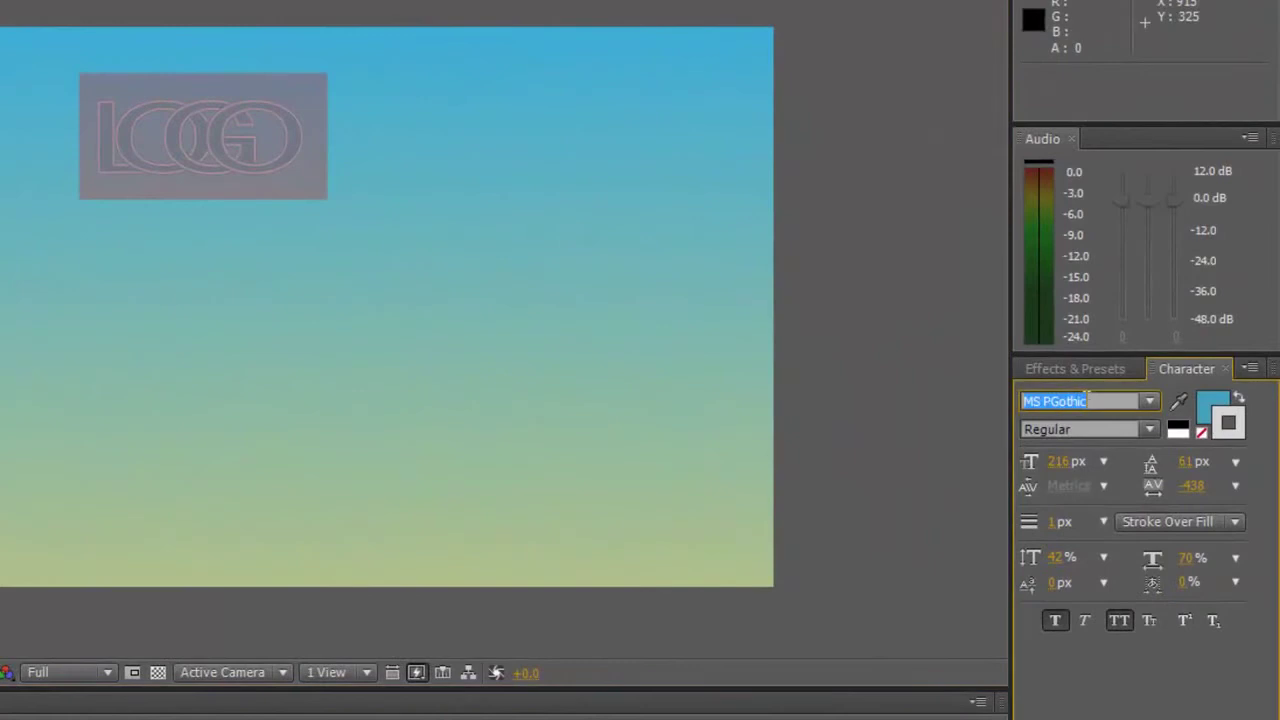
pyautogui.press('Down')
pyautogui.press('Up')
pyautogui.press('Return')
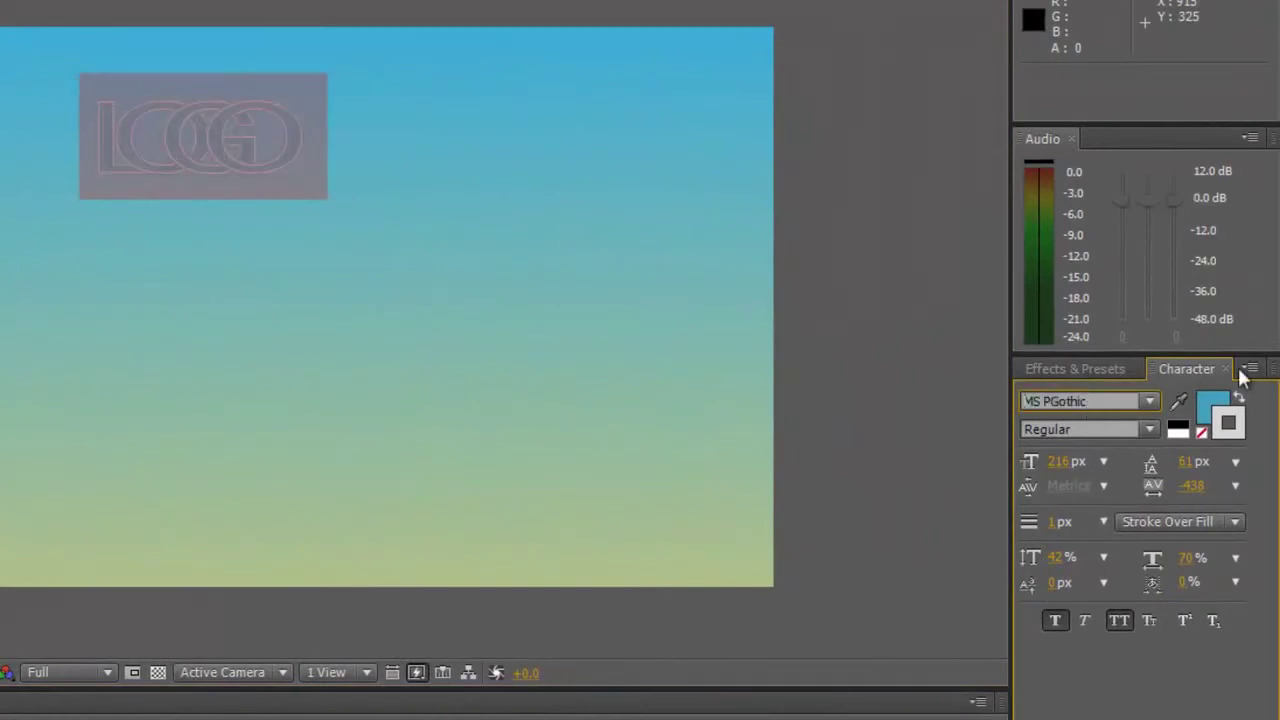
pyautogui.click(1050, 524)
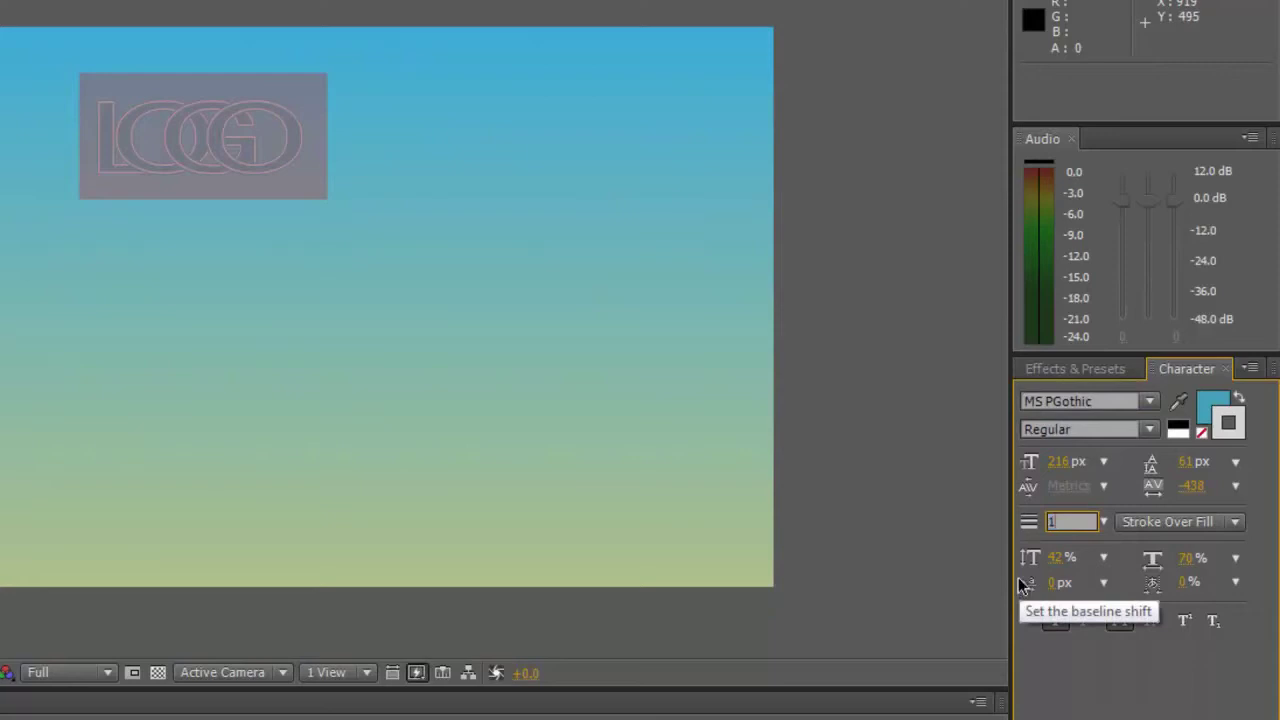
pyautogui.press('Return')
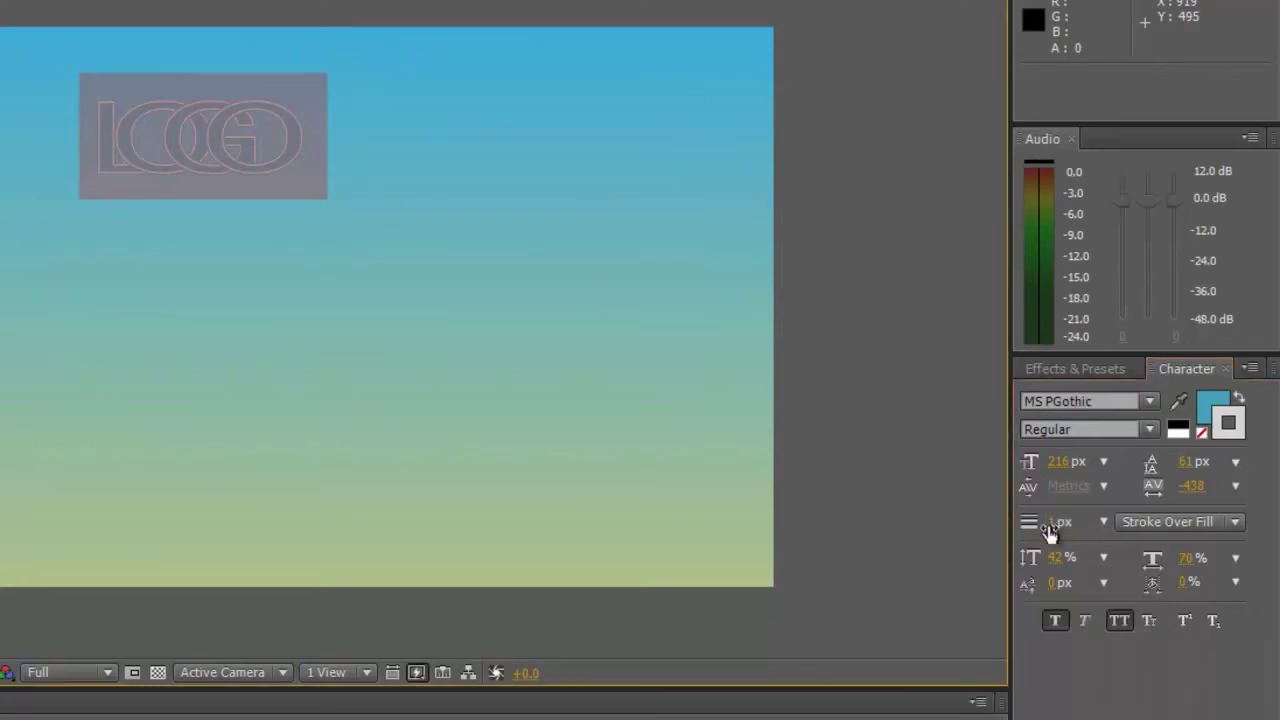
pyautogui.moveTo(1050, 533); pyautogui.dragTo(1050, 533)
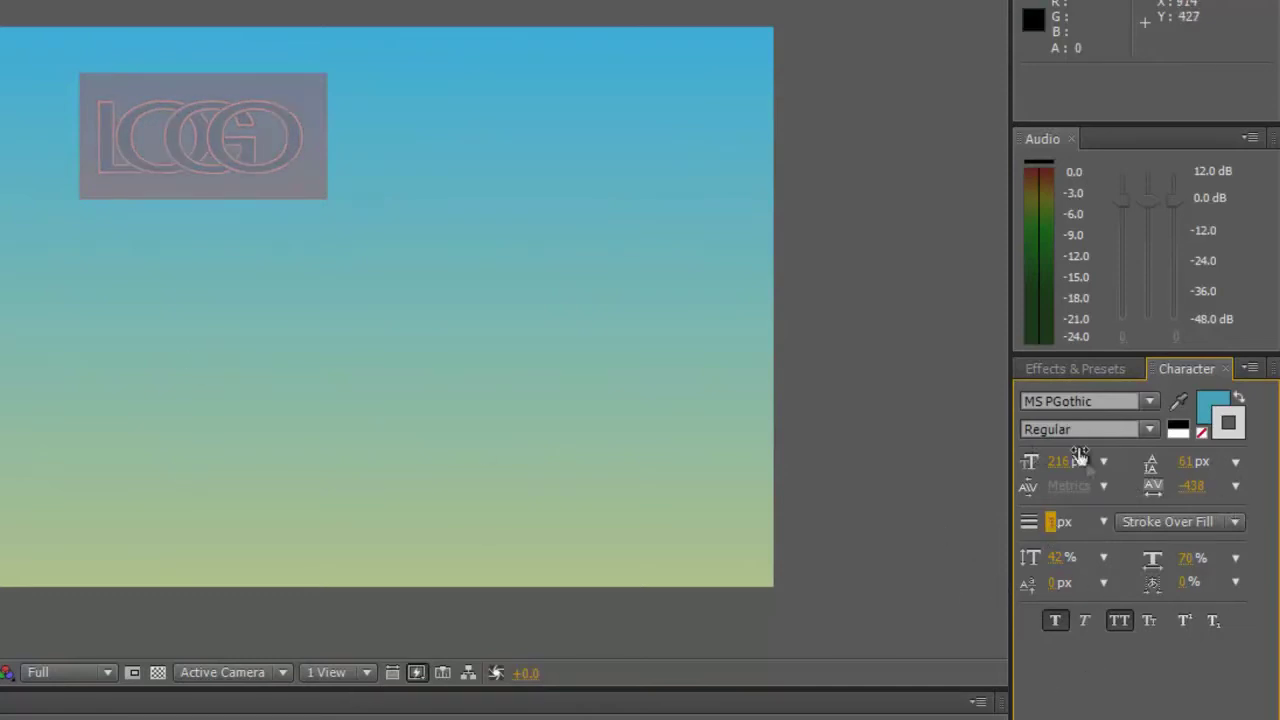
# - Set LOGO to 239 px size, 62% horizontal scale and -419 tracking
pyautogui.click(1189, 463)
pyautogui.moveTo(1060, 463); pyautogui.dragTo(1099, 474)
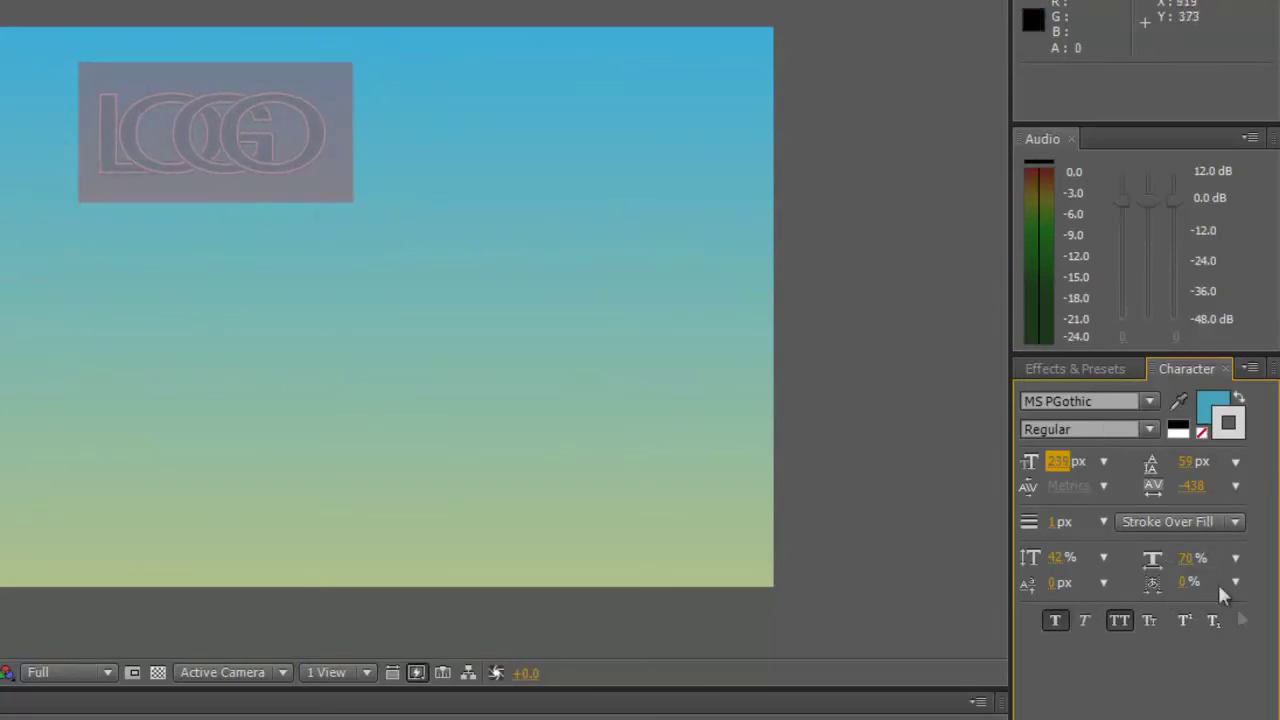
pyautogui.moveTo(1185, 558); pyautogui.dragTo(1172, 558)
pyautogui.moveTo(1190, 486)
pyautogui.mouseDown()
pyautogui.moveTo(1172, 488)
pyautogui.moveTo(1279, 505)
pyautogui.moveTo(1200, 505)
pyautogui.mouseUp()
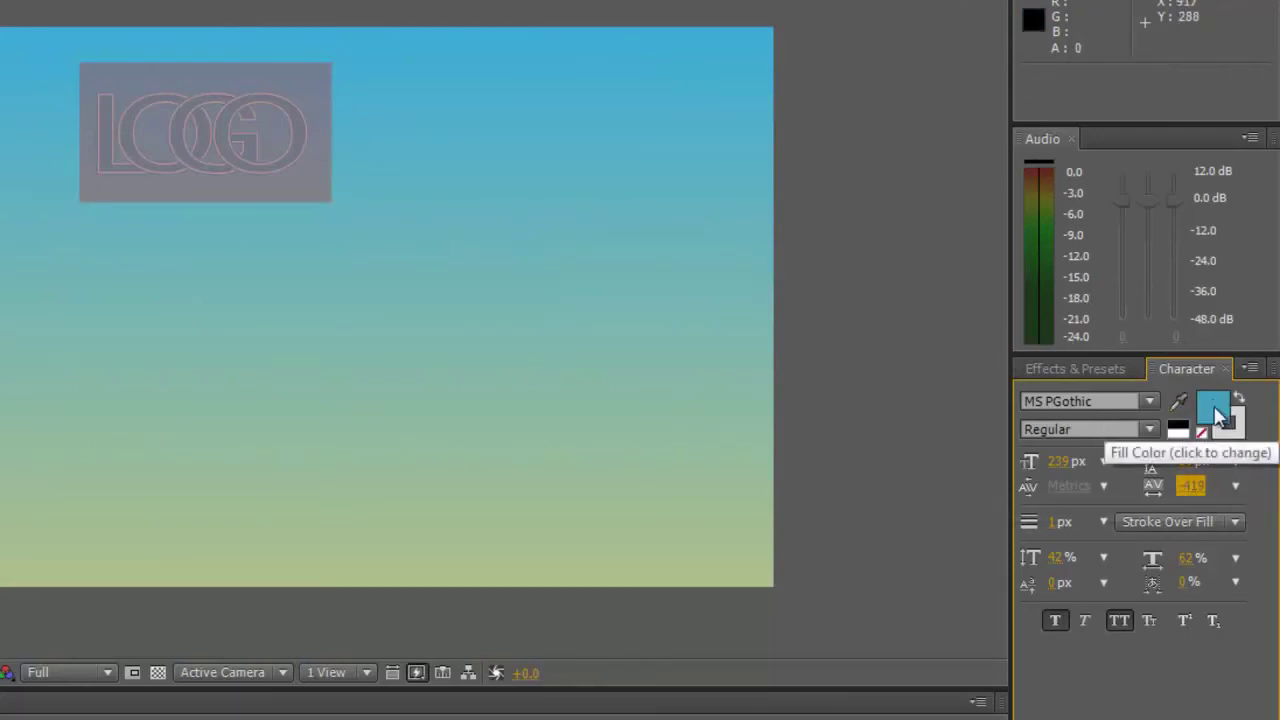
# - Keep the LOGO fill blue and change its outline colour to near-white #F1F2F4
pyautogui.click(1213, 408)
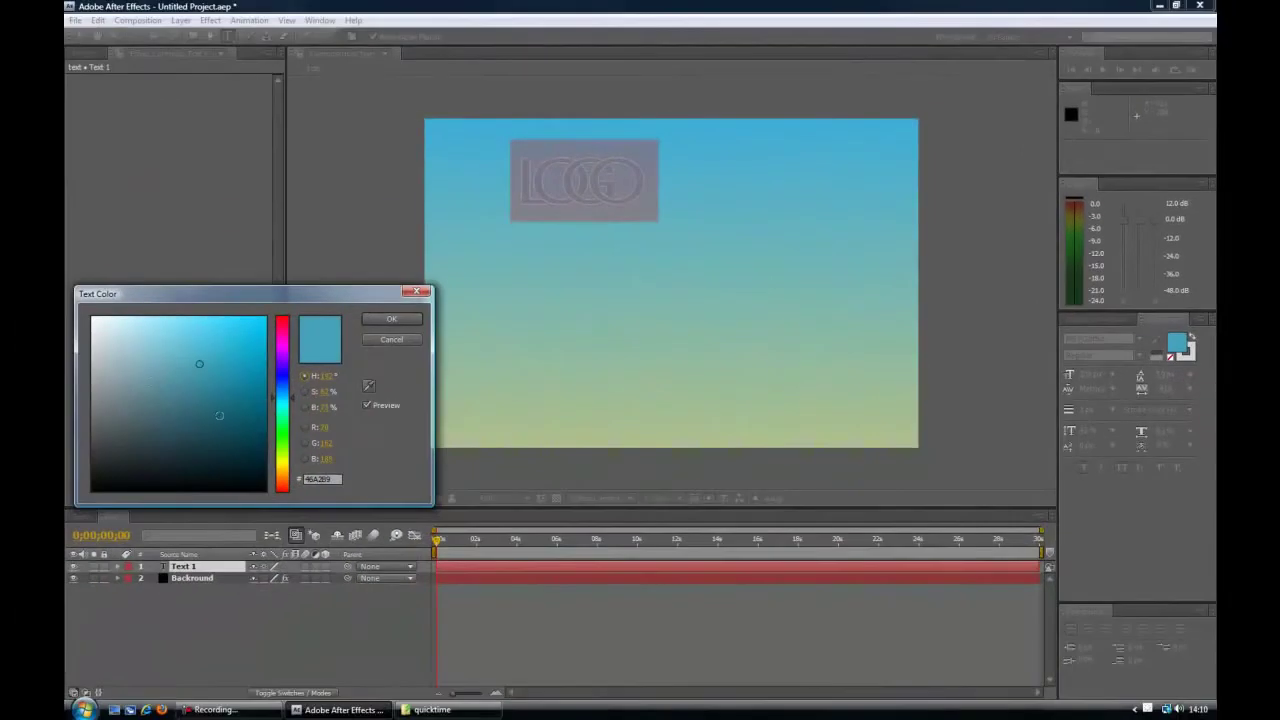
pyautogui.click(392, 320)
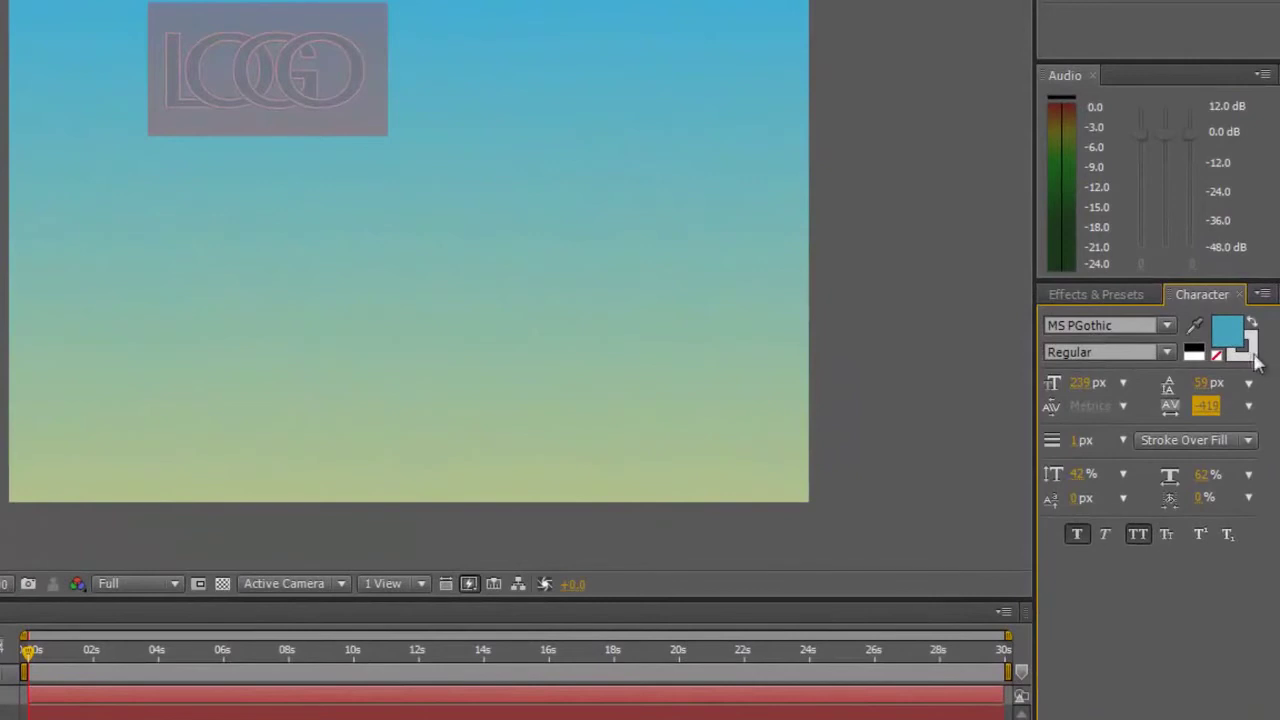
pyautogui.click(1241, 349)
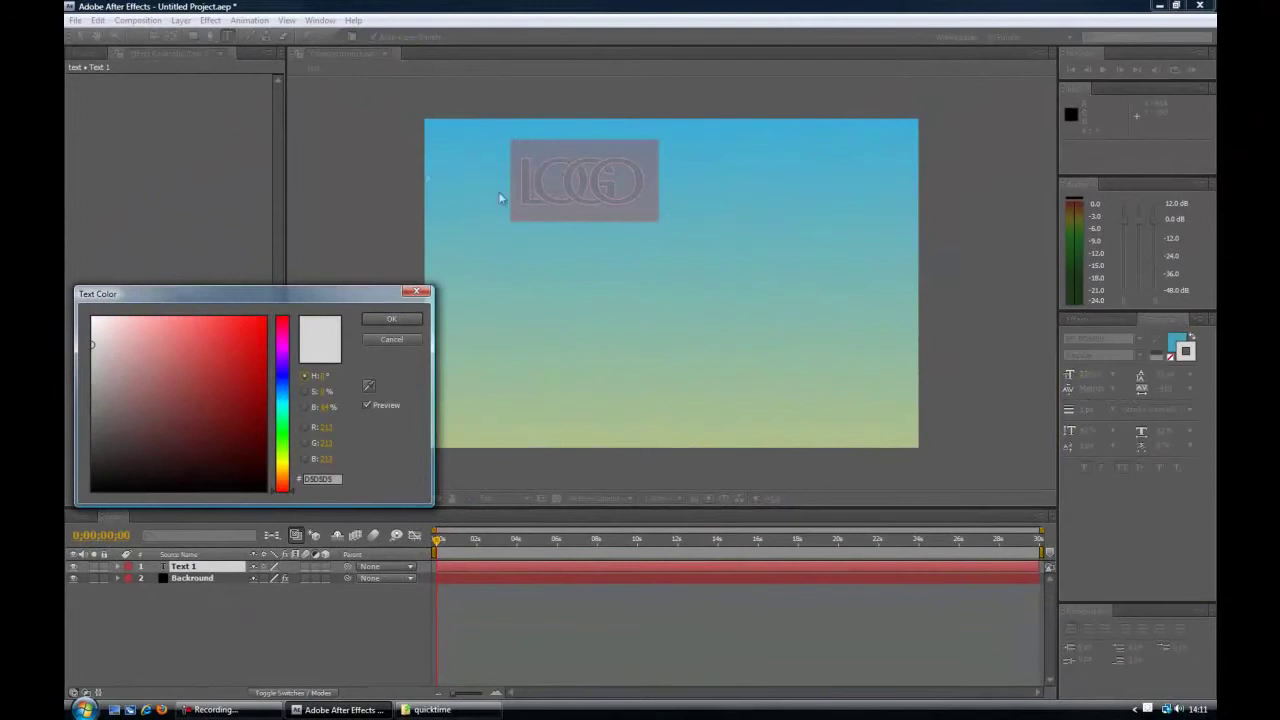
pyautogui.scroll(-3, 250, 417)
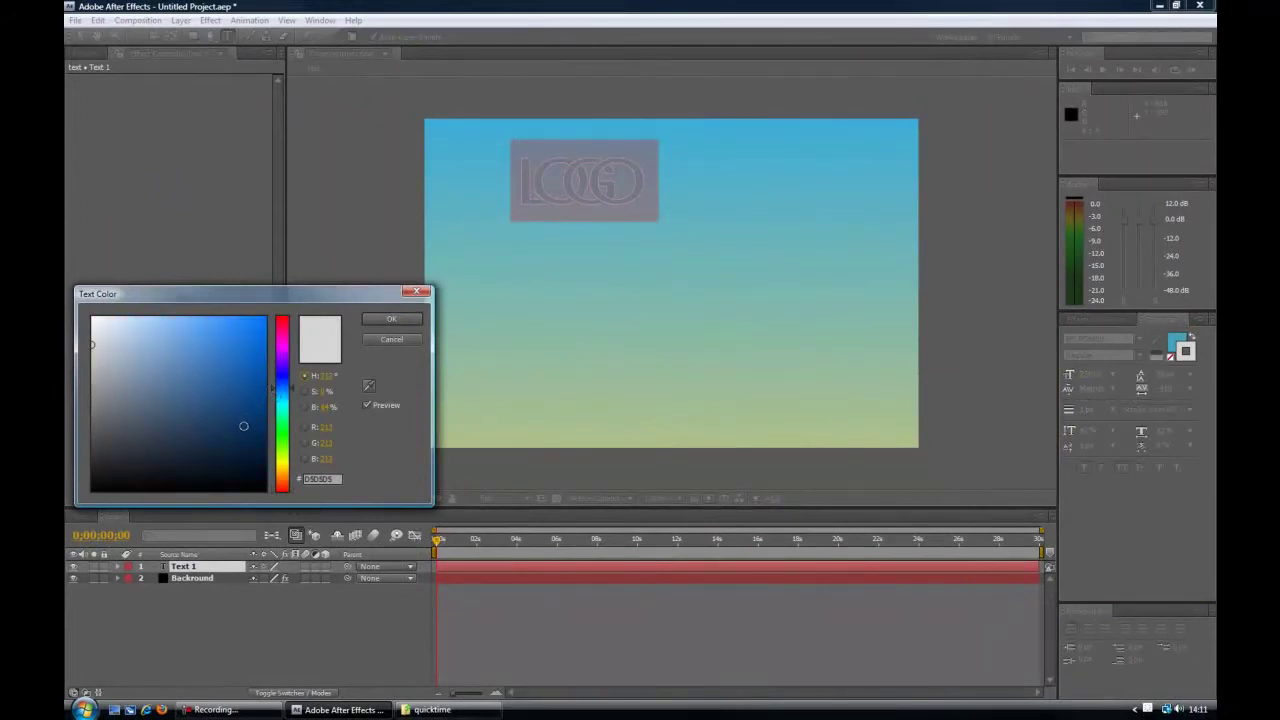
pyautogui.moveTo(139, 356)
pyautogui.mouseDown()
pyautogui.moveTo(177, 434)
pyautogui.moveTo(220, 367)
pyautogui.mouseUp()
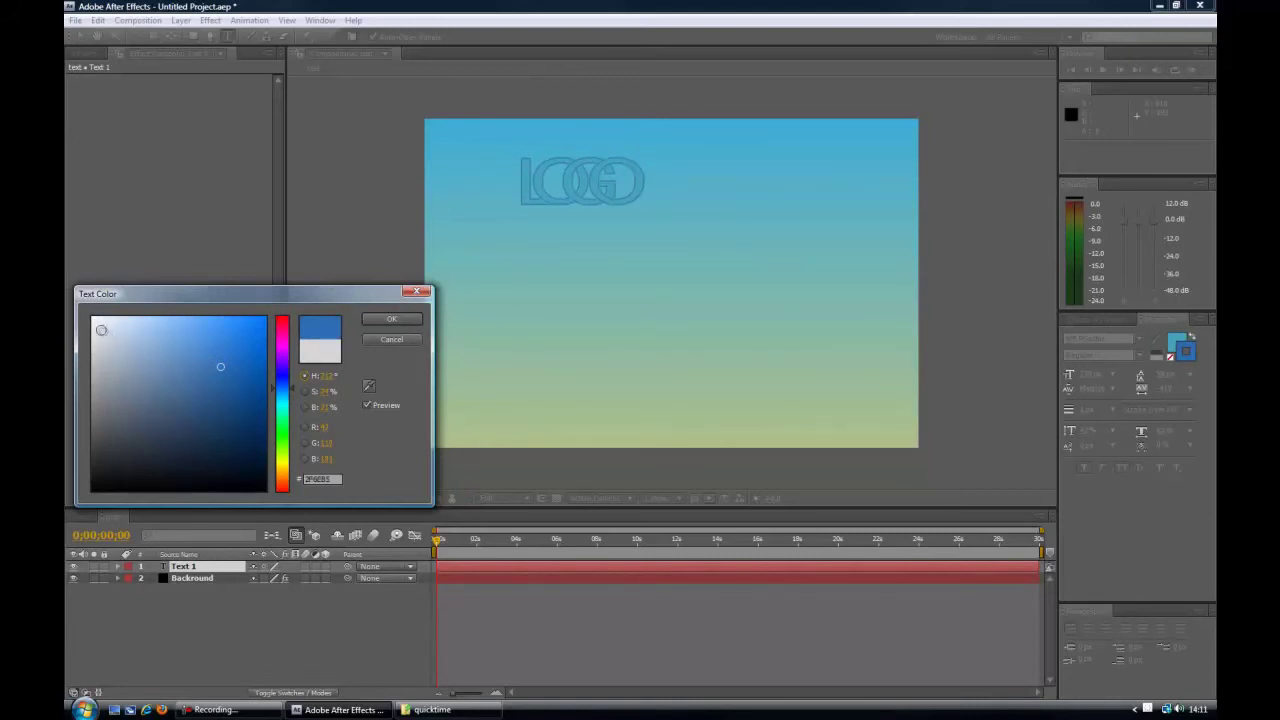
pyautogui.click(93, 322)
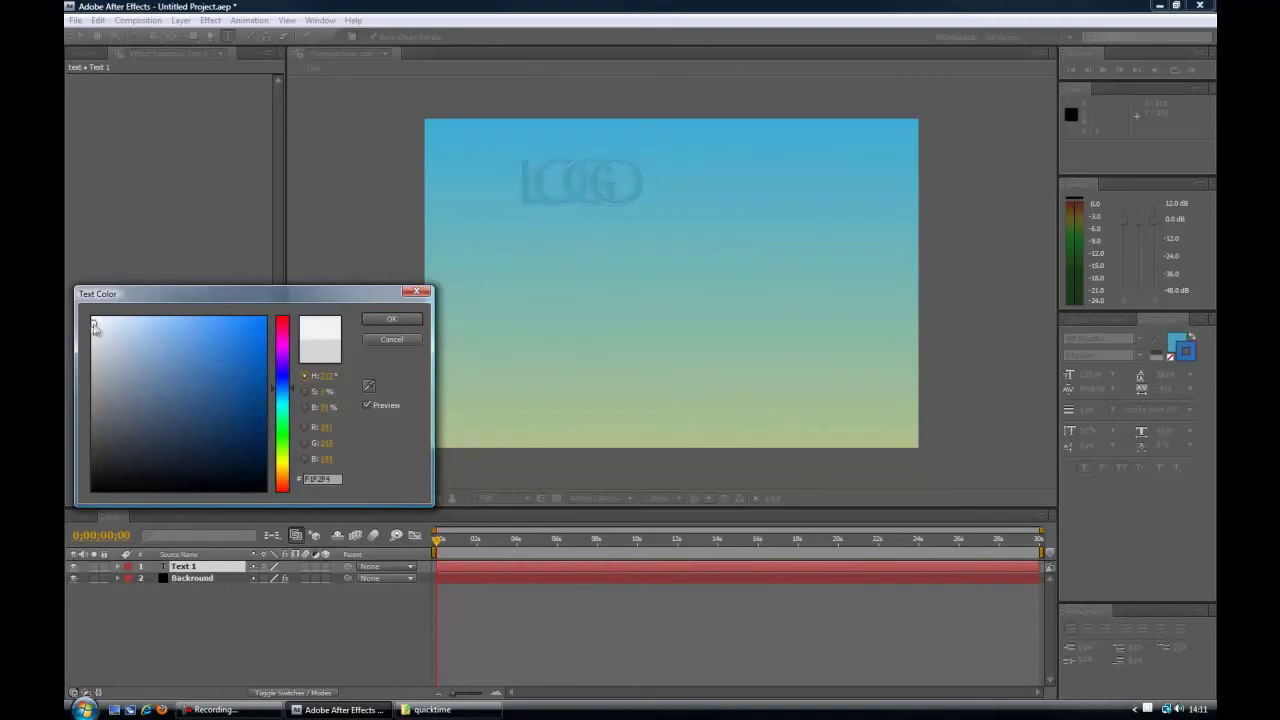
pyautogui.click(392, 320)
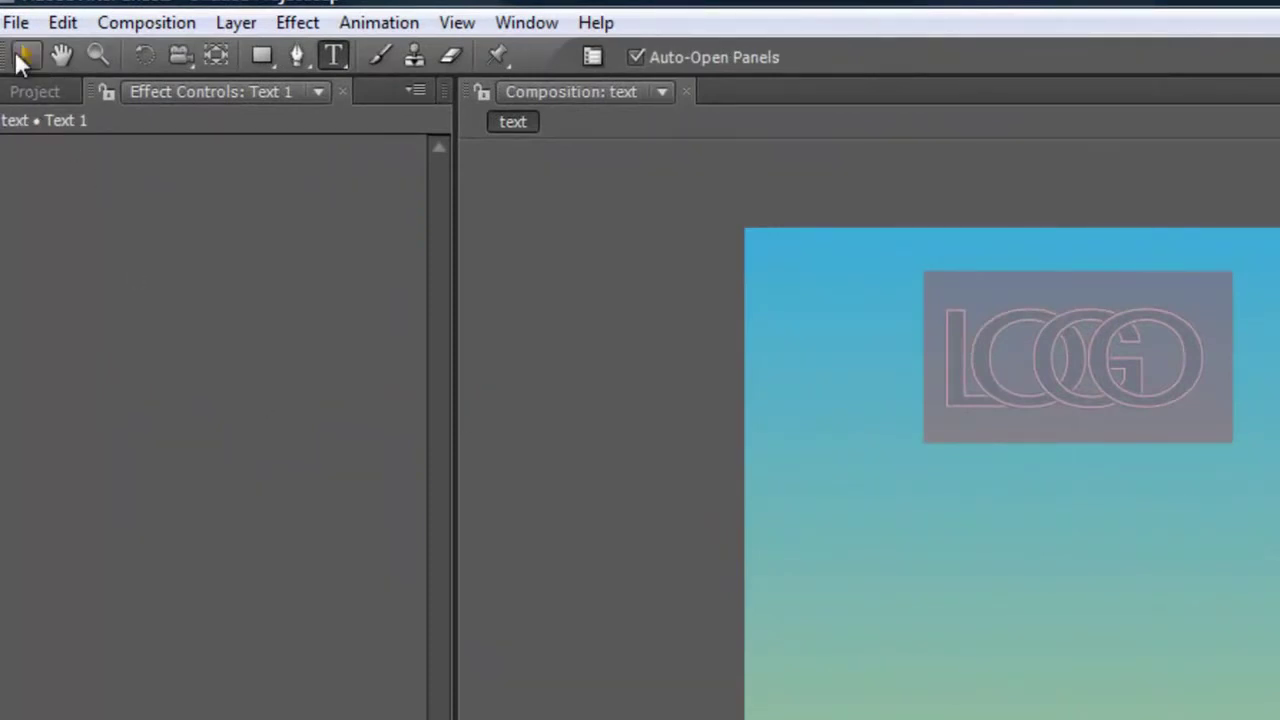
# - With the Selection tool, drag the LOGO text from the upper left to the comp's centre
pyautogui.click(24, 58)
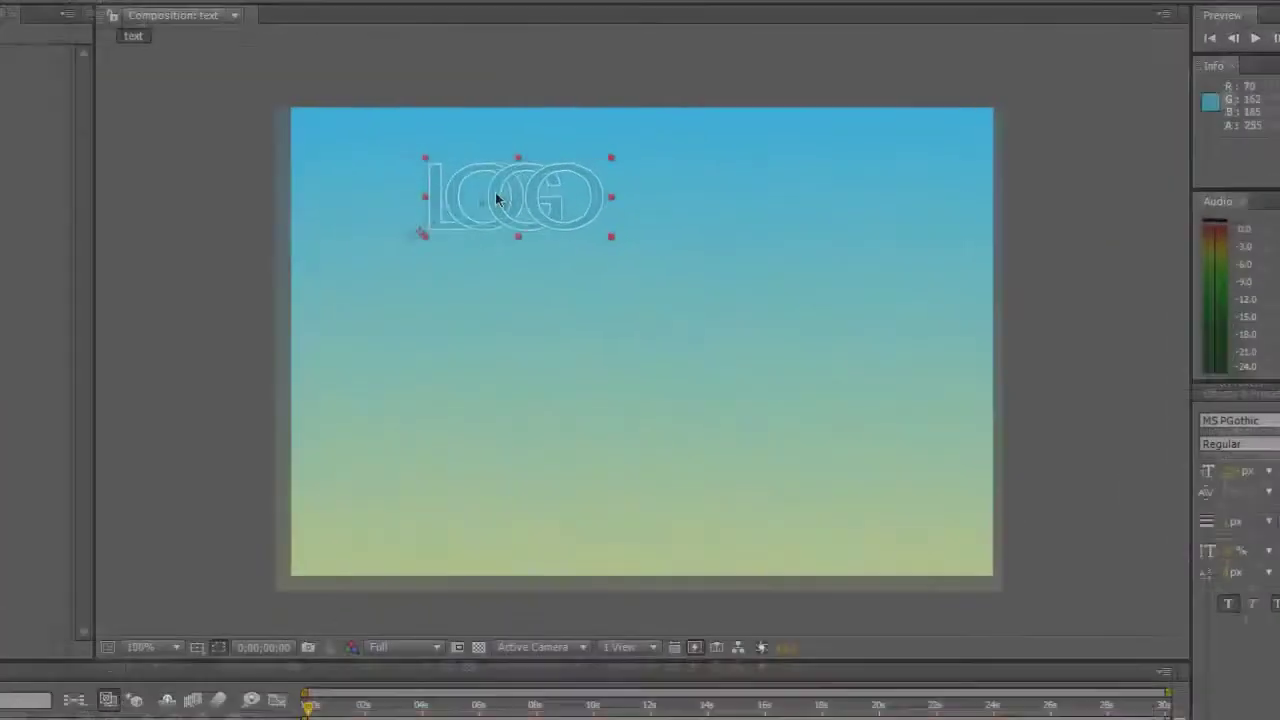
pyautogui.moveTo(450, 205); pyautogui.dragTo(586, 352)
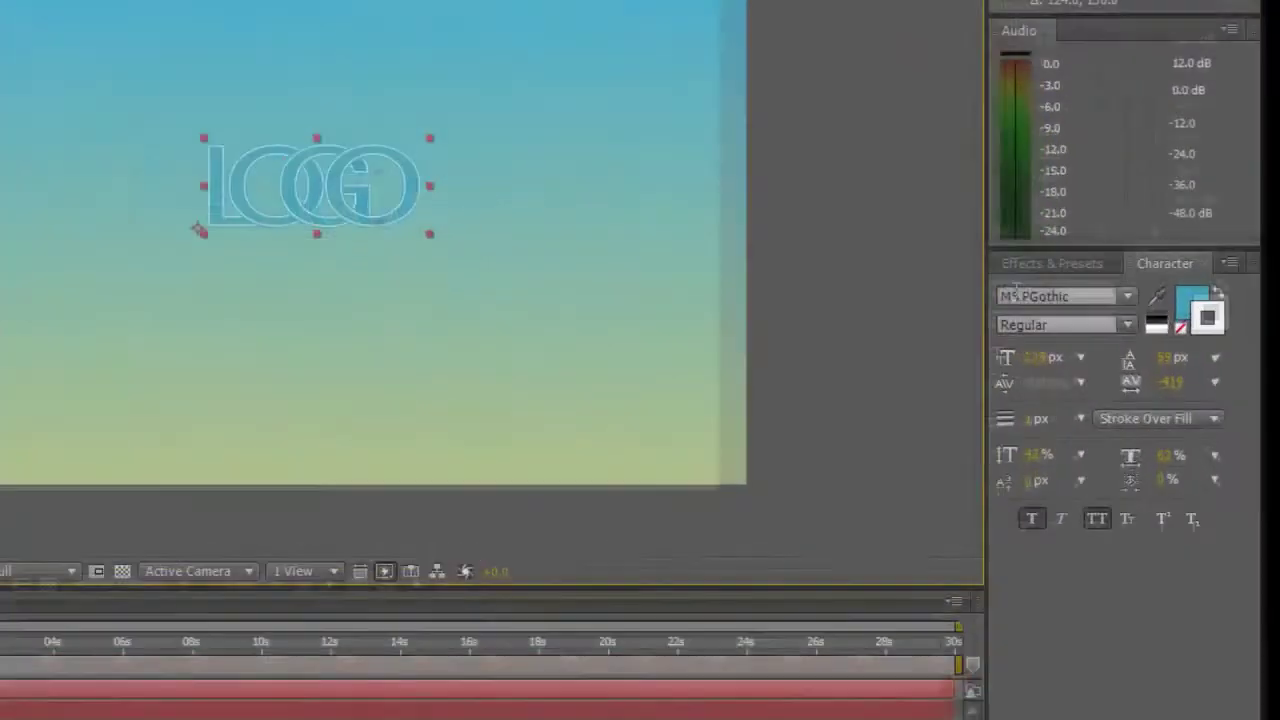
# - Search Effects & Presets for 'blur' and drop Fast Blur onto the LOGO text layer
pyautogui.click(1063, 261)
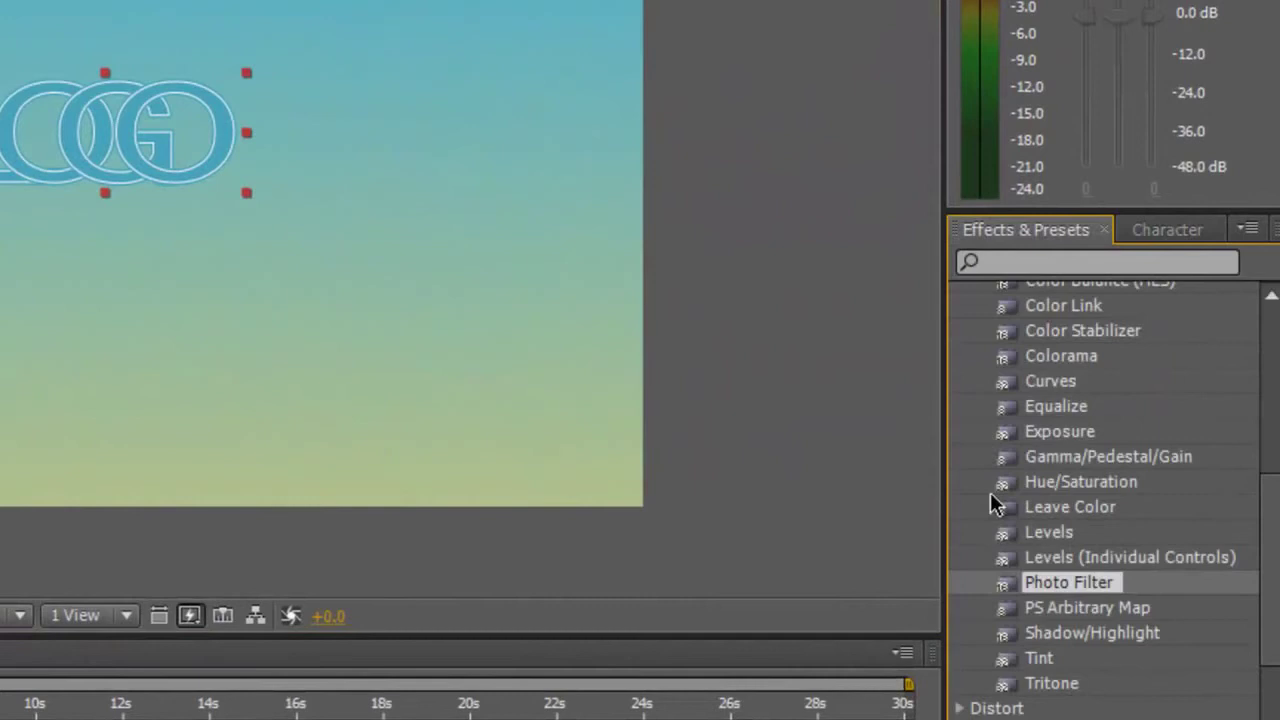
pyautogui.click(1030, 261)
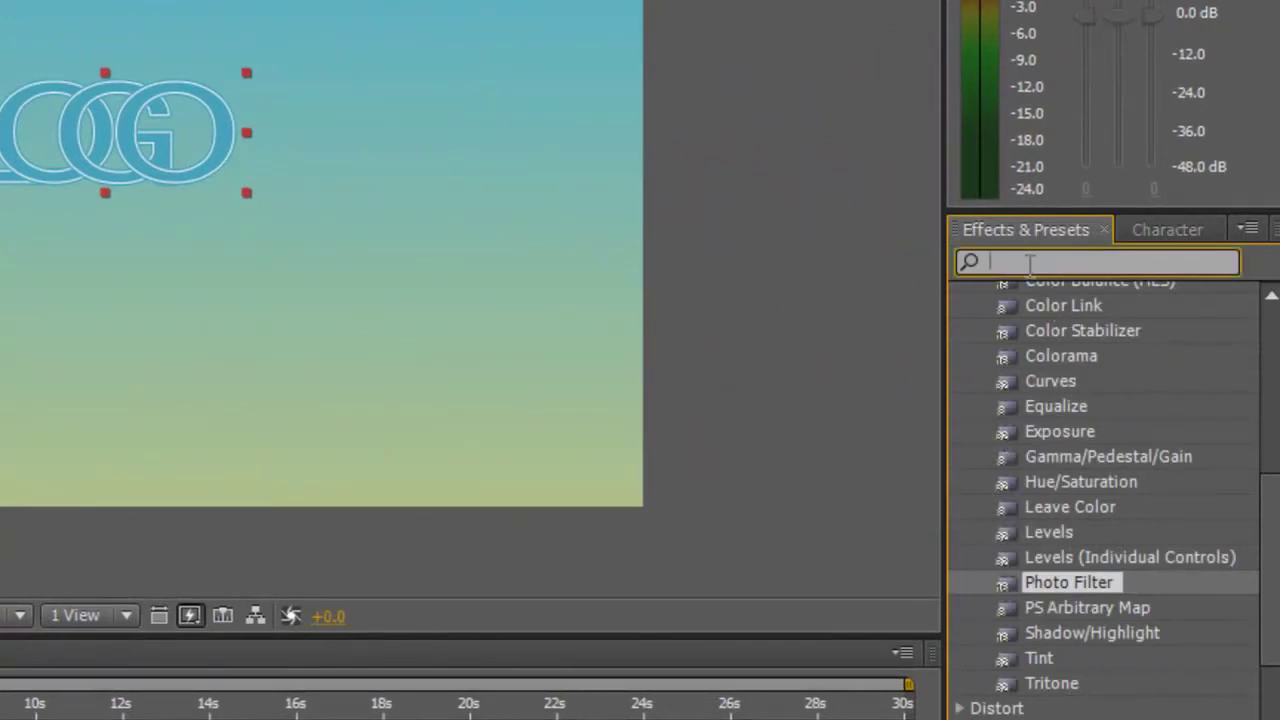
pyautogui.write('blur')
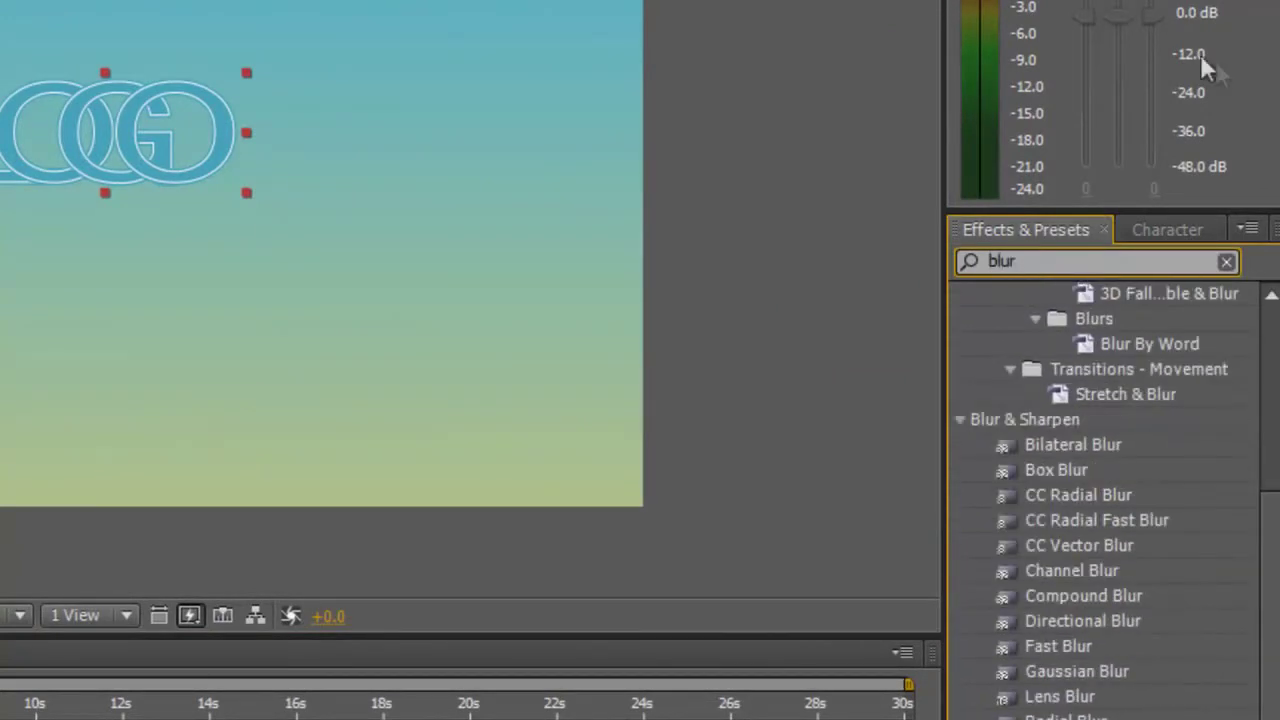
pyautogui.click(1063, 649)
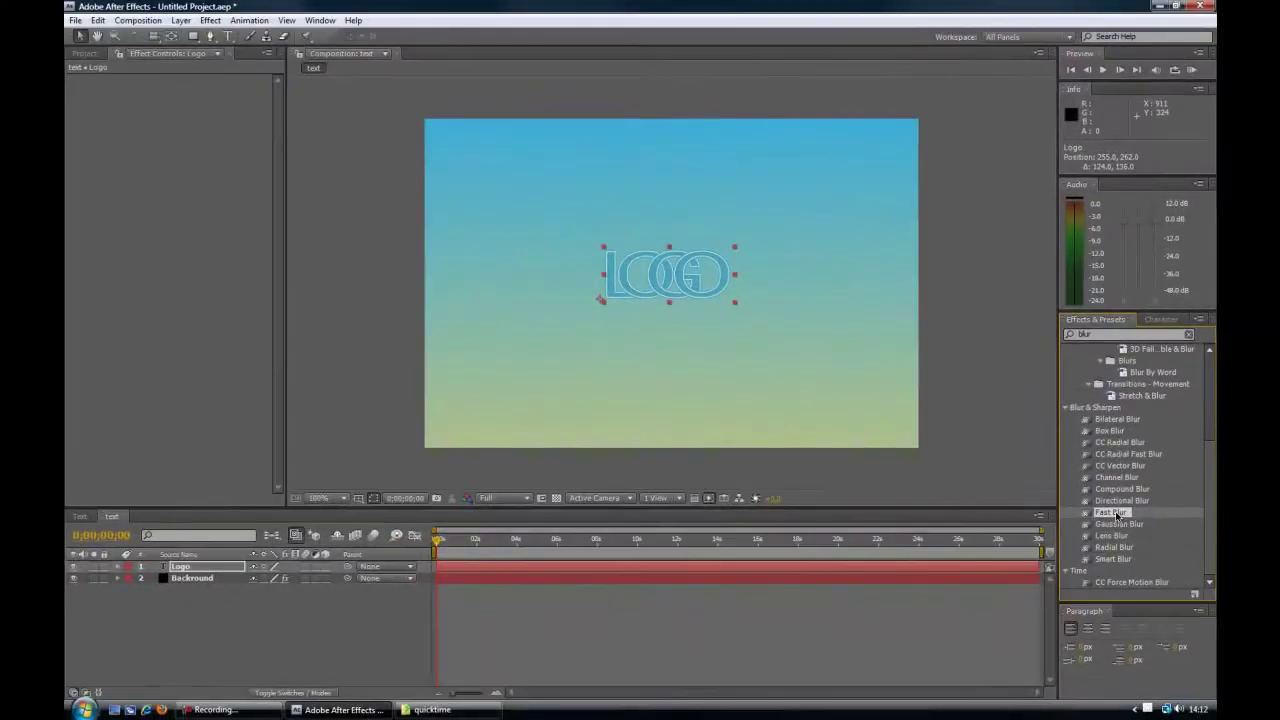
pyautogui.moveTo(1116, 515); pyautogui.dragTo(660, 273)
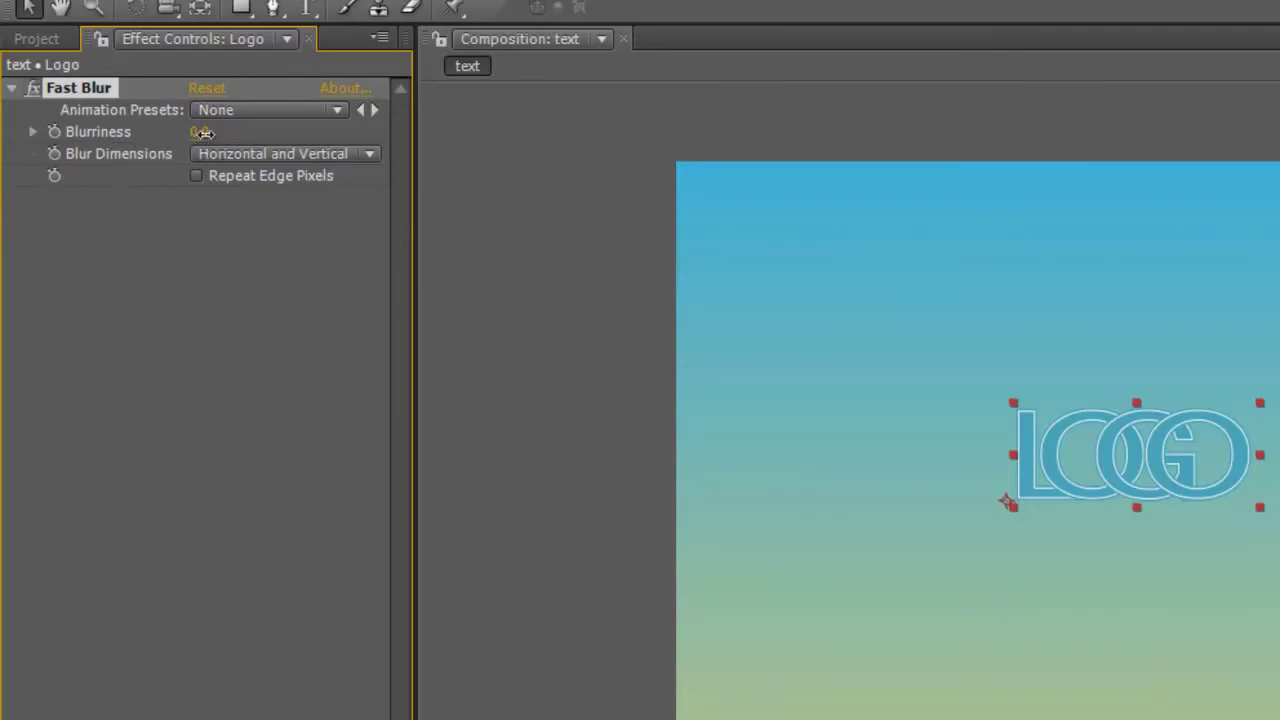
# - Try stronger blur values, then set Fast Blur's Blurriness to exactly 0.5
pyautogui.moveTo(207, 133); pyautogui.dragTo(199, 140)
pyautogui.click(199, 134)
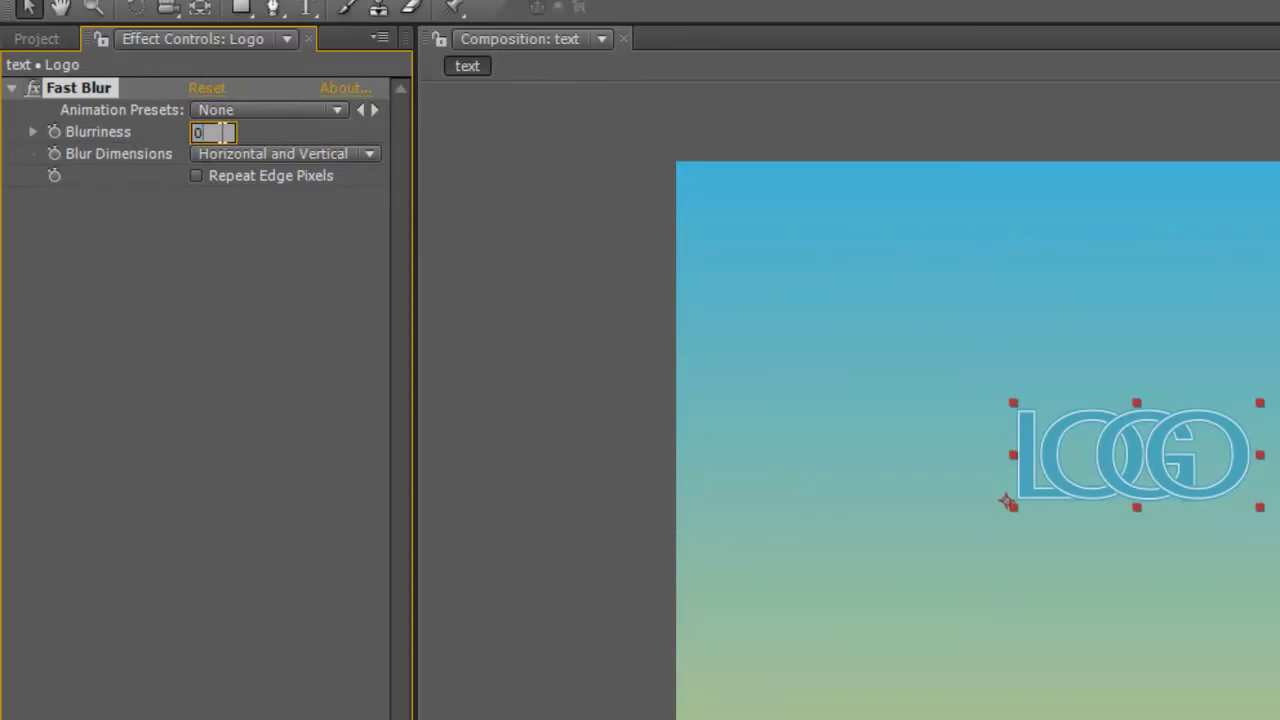
pyautogui.press('Return')
pyautogui.moveTo(205, 131); pyautogui.dragTo(177, 131)
pyautogui.click(200, 133)
pyautogui.write('0.5')
pyautogui.press('Return')
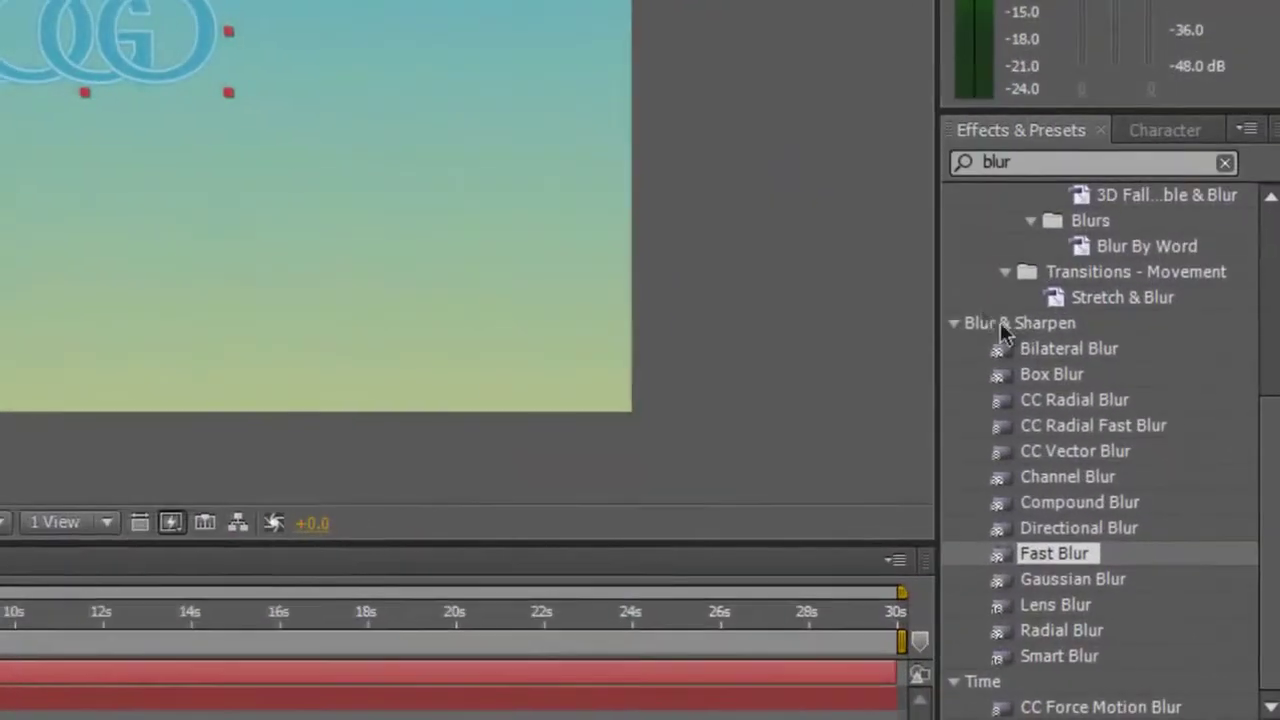
# - Replace the search with 'shad' and apply Drop Shadow to the LOGO text layer
pyautogui.click(1060, 161)
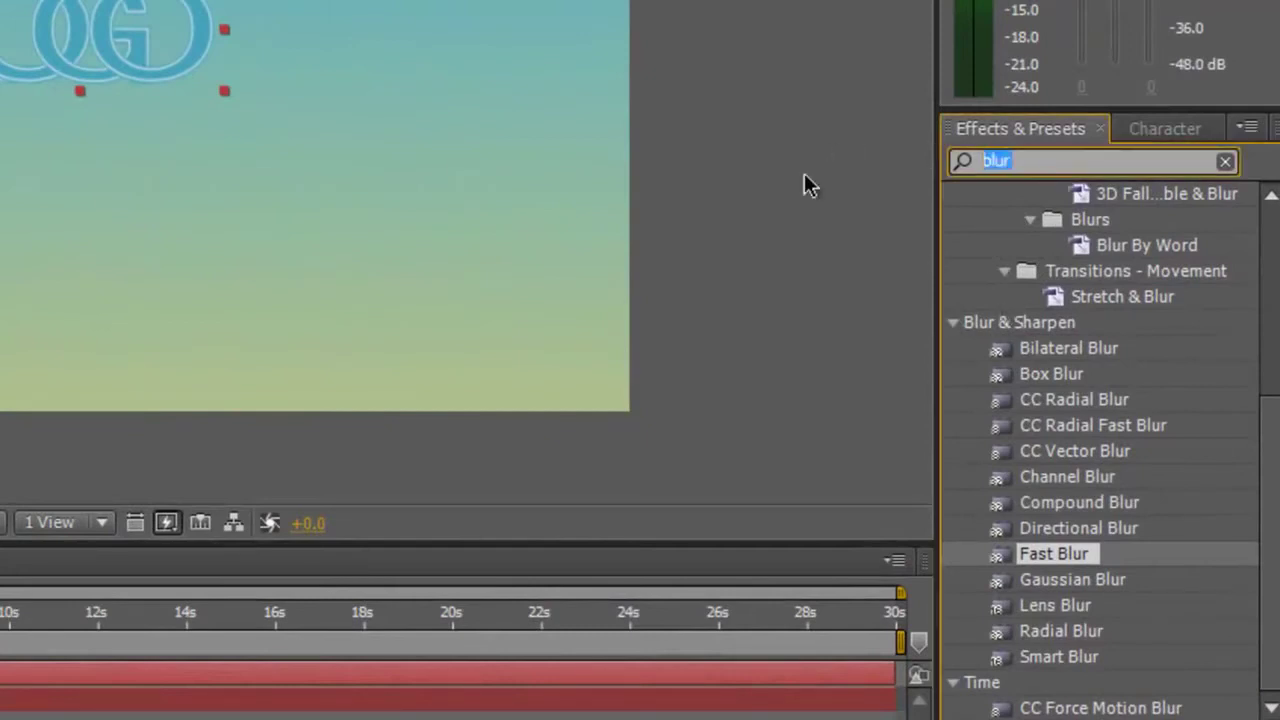
pyautogui.write('shadow')
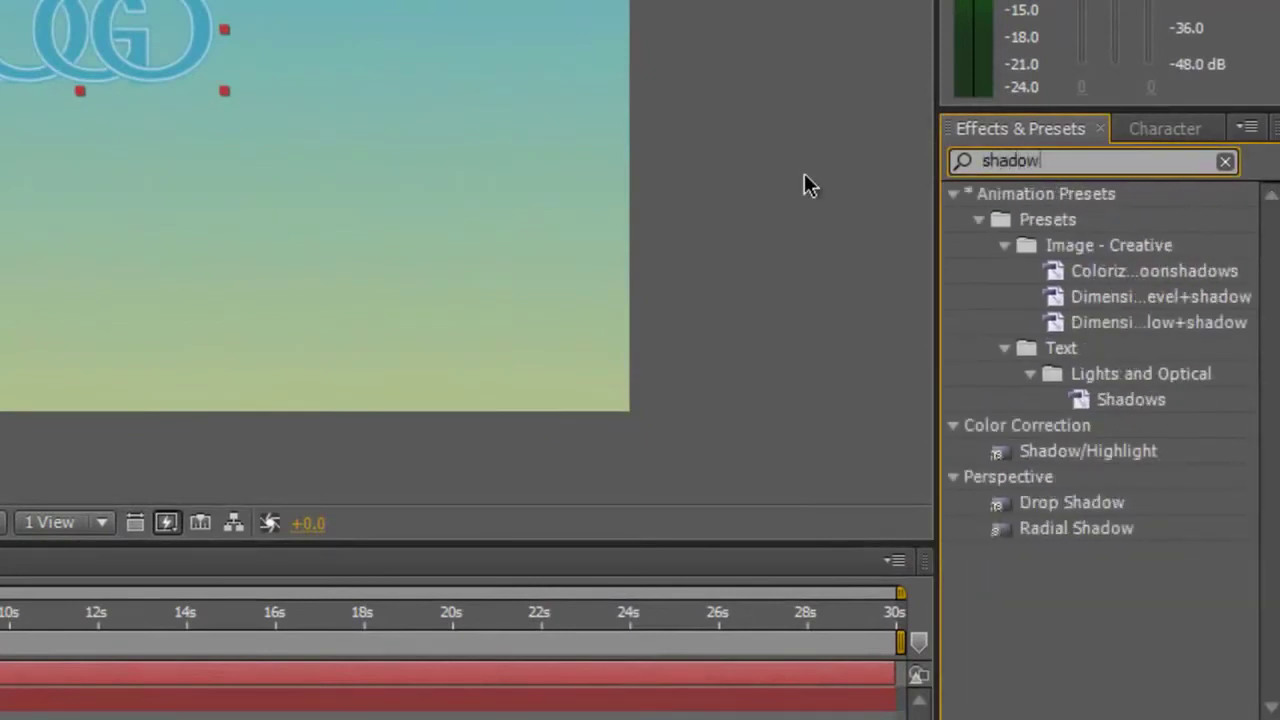
pyautogui.click(1058, 495)
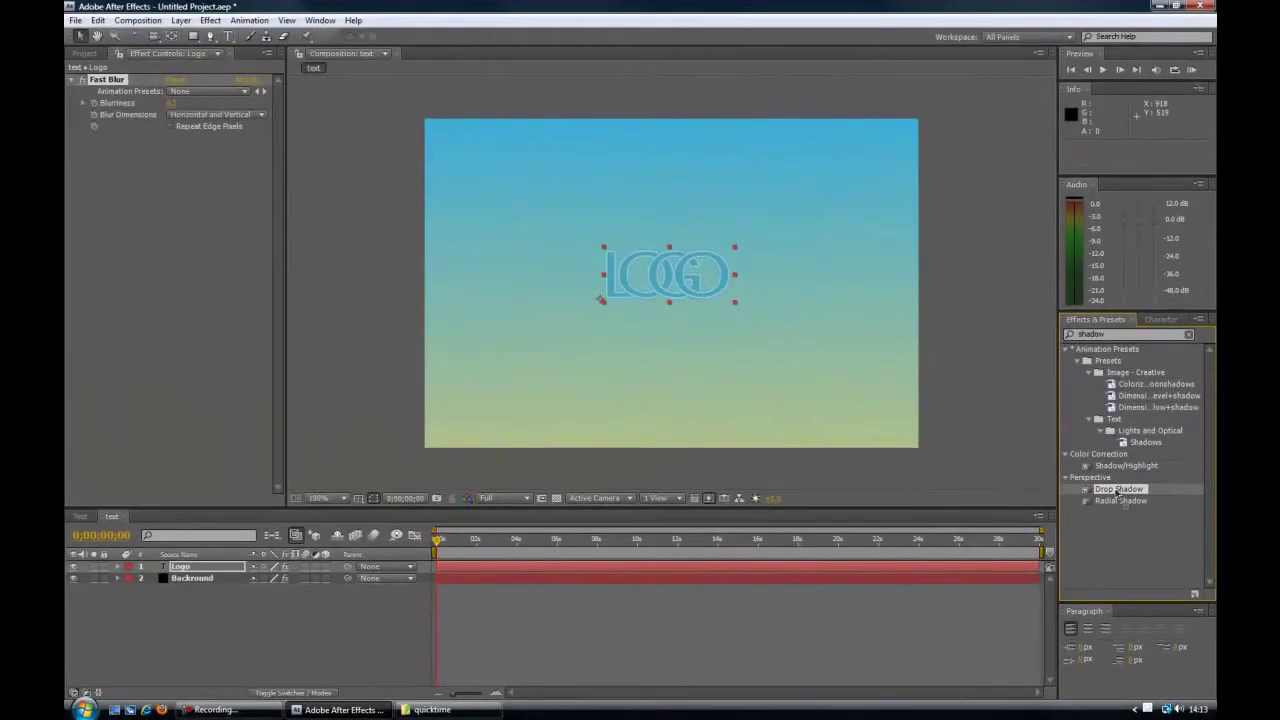
pyautogui.moveTo(1118, 490); pyautogui.dragTo(662, 270)
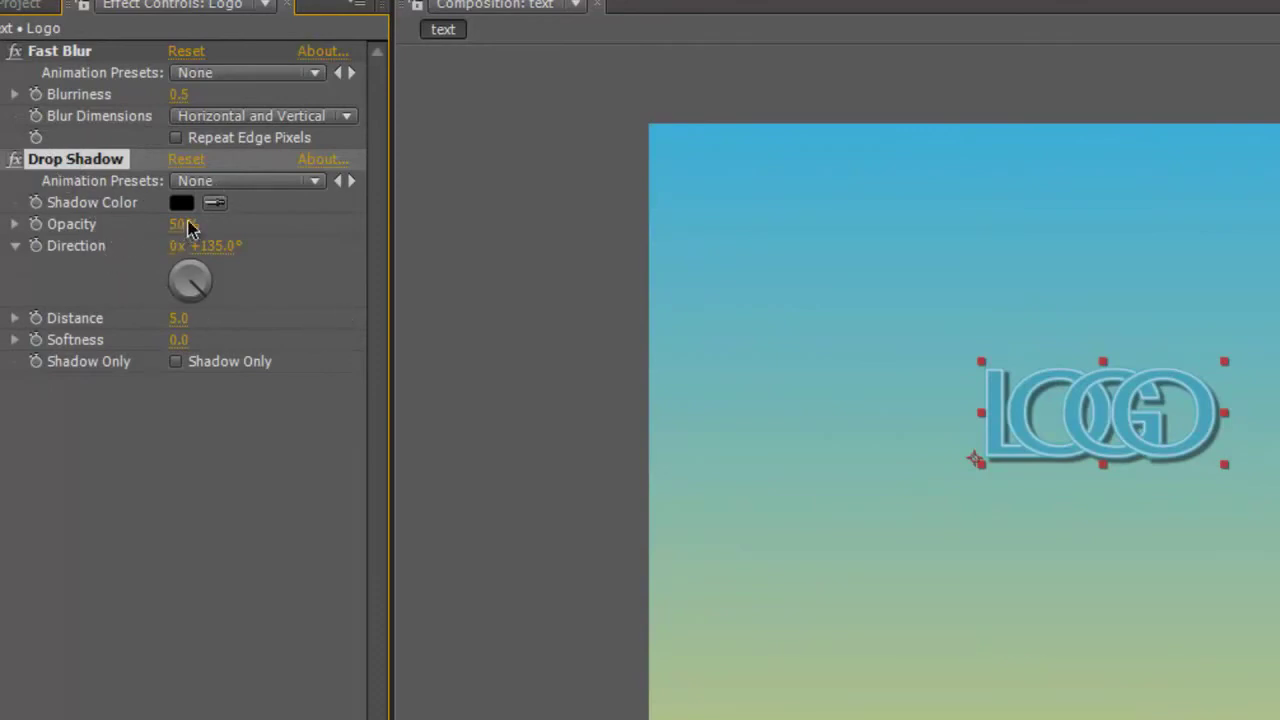
# - Set Drop Shadow to 70% opacity, 186° direction and distance 10, briefly previewing Shadow Only
pyautogui.moveTo(178, 234); pyautogui.dragTo(231, 226)
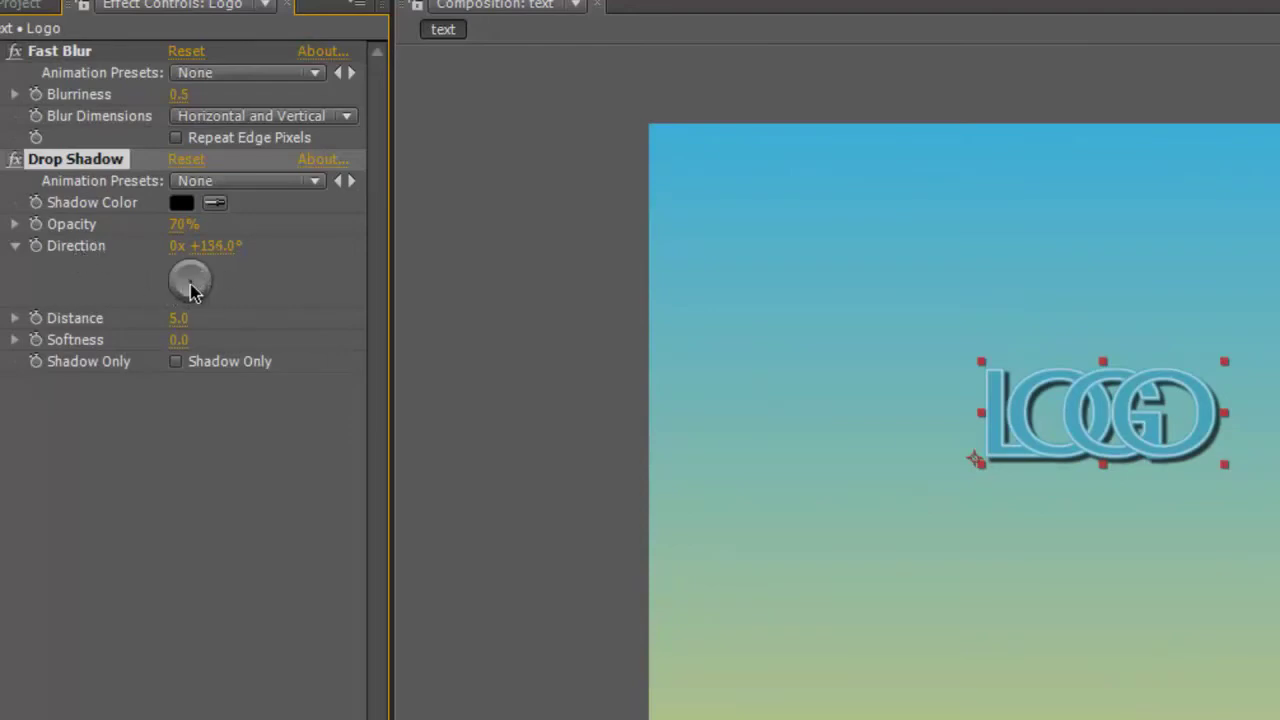
pyautogui.moveTo(193, 291); pyautogui.dragTo(189, 306)
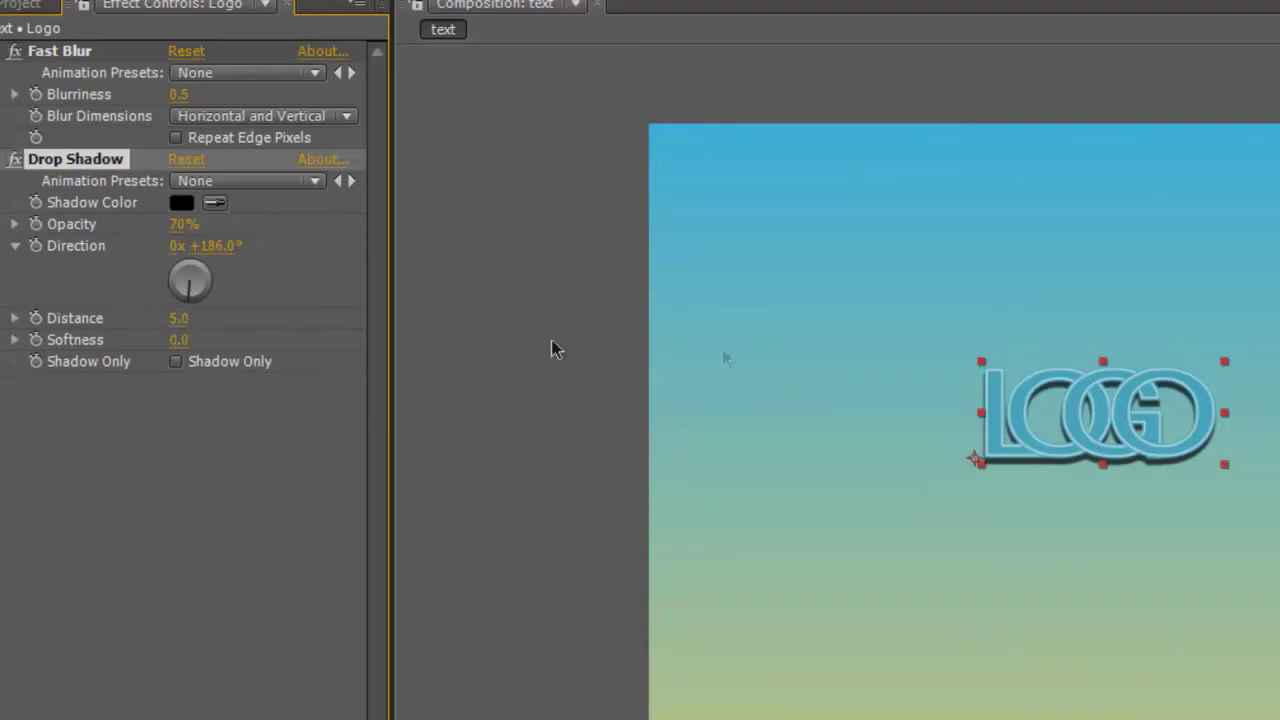
pyautogui.moveTo(190, 317)
pyautogui.mouseDown()
pyautogui.moveTo(226, 317)
pyautogui.moveTo(190, 317)
pyautogui.mouseUp()
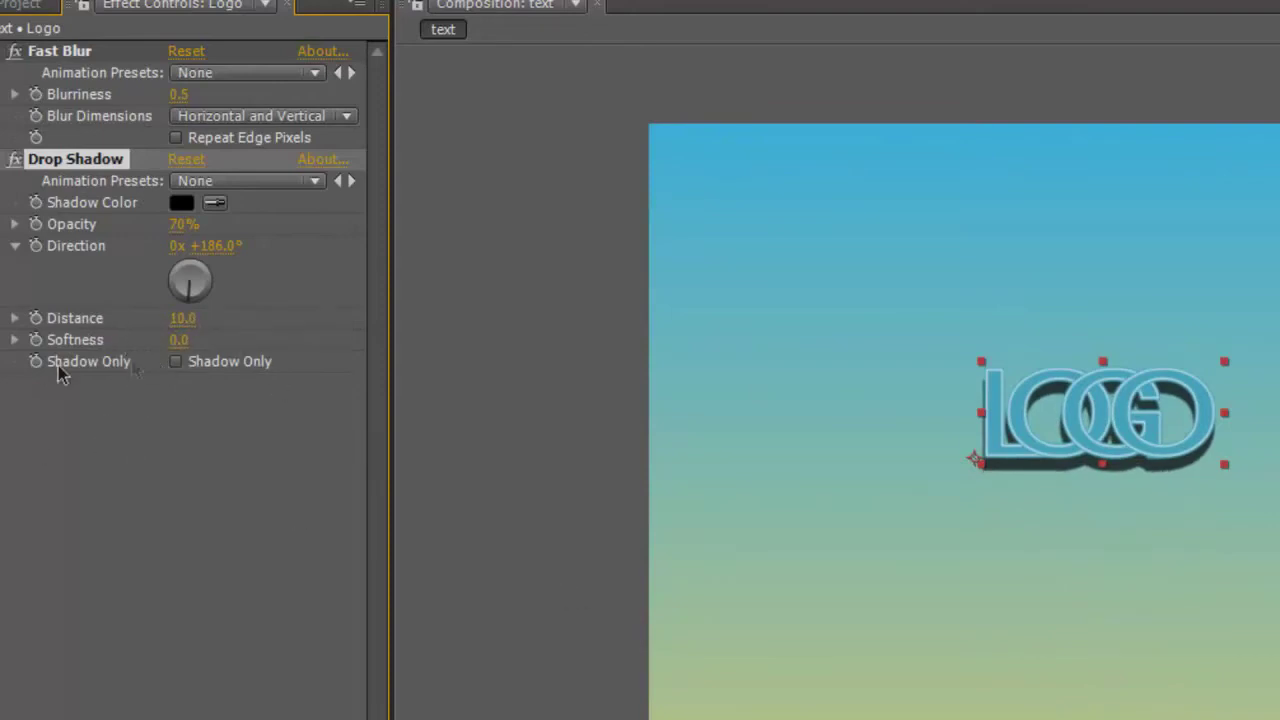
pyautogui.click(177, 362)
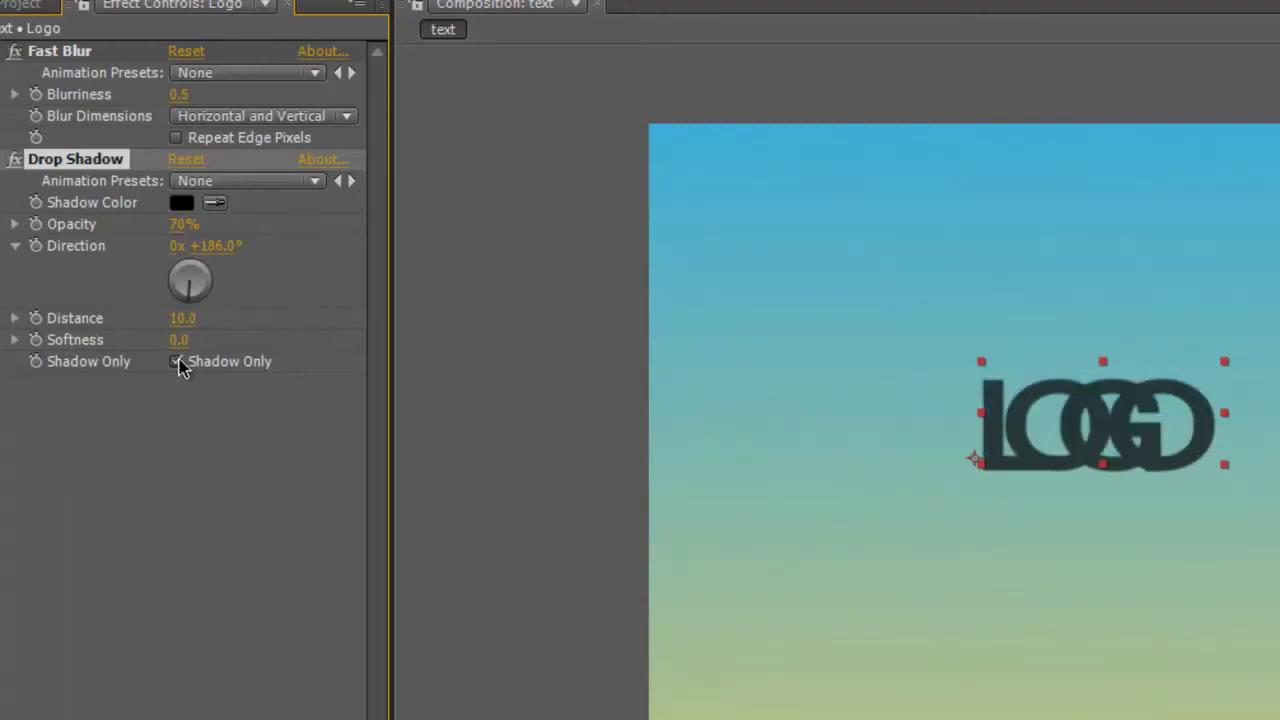
pyautogui.hotkey('ctrl', 'z')
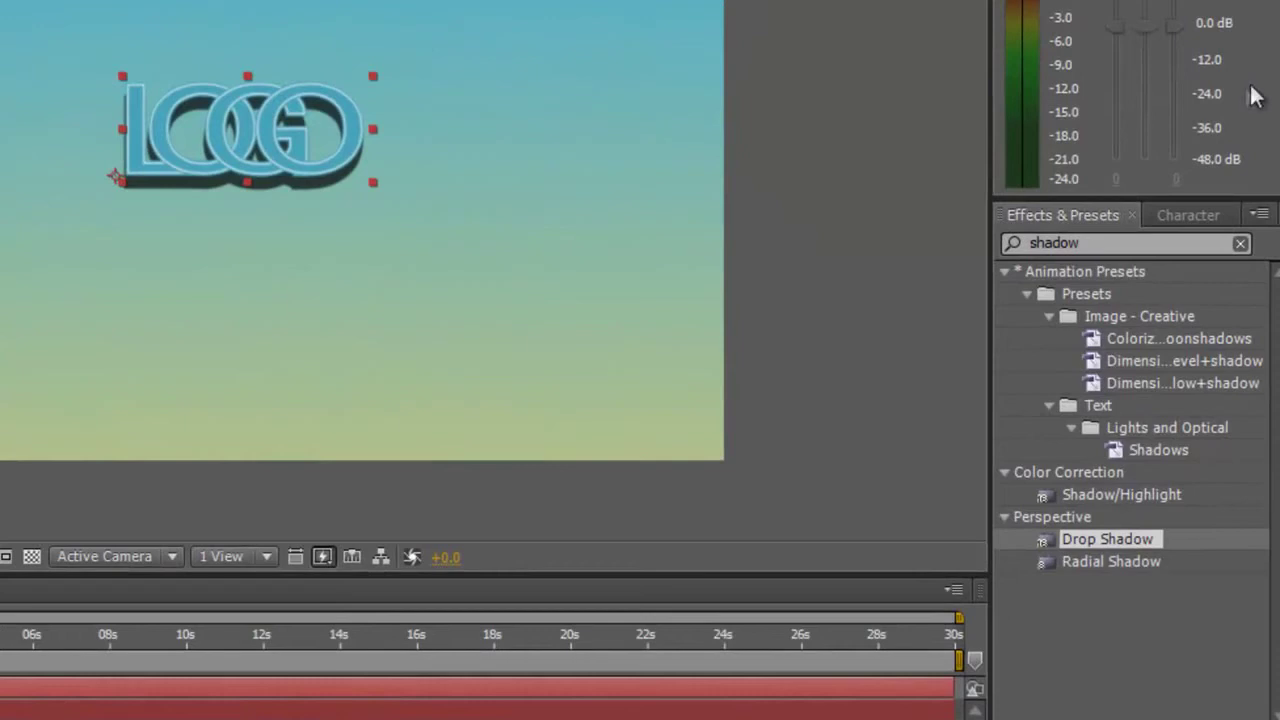
# - Search 'gl' and drag CC Glue Gun onto the LOGO layer in the Composition panel
pyautogui.click(1110, 248)
pyautogui.click(1110, 248)
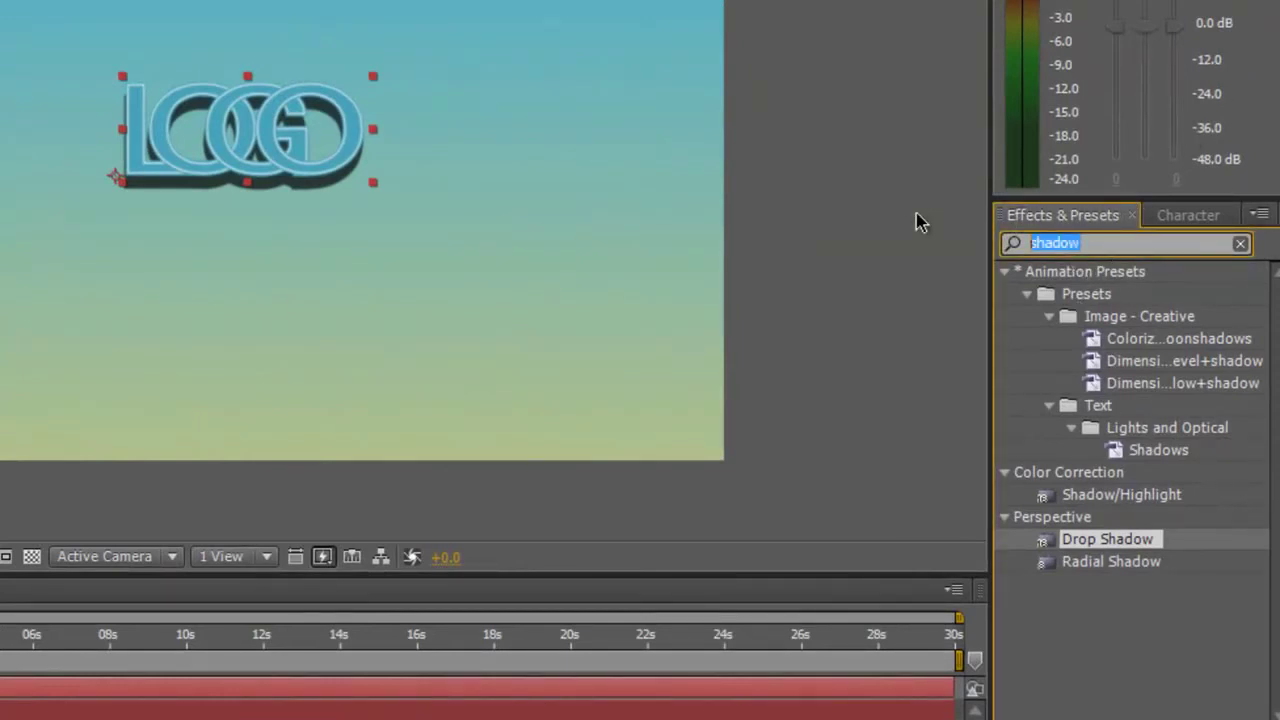
pyautogui.write('glue')
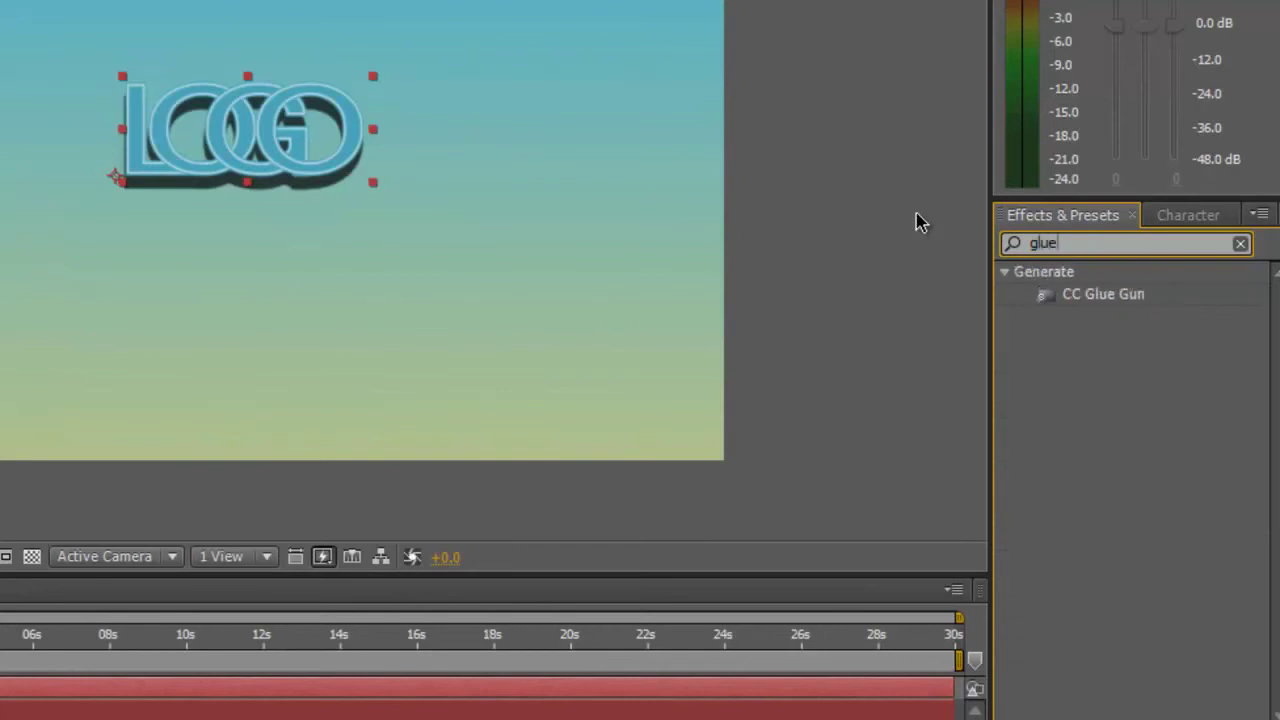
pyautogui.click(1106, 300)
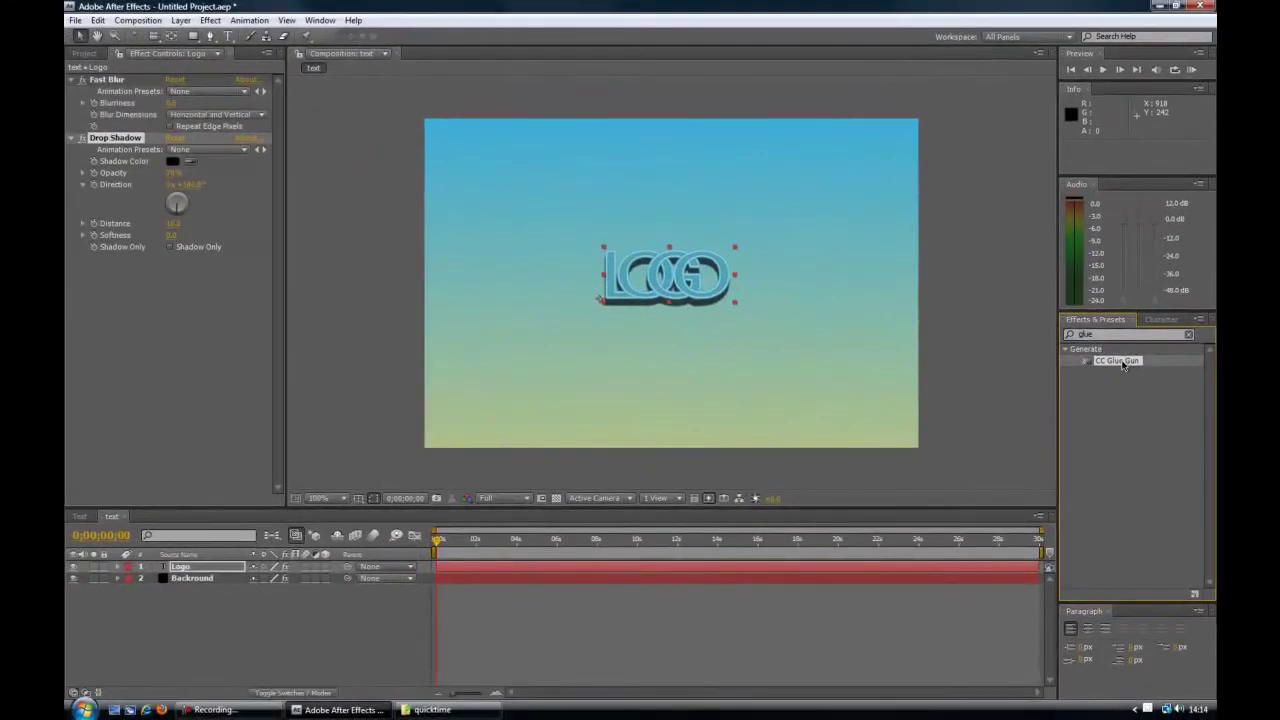
pyautogui.moveTo(1122, 365); pyautogui.dragTo(903, 365)
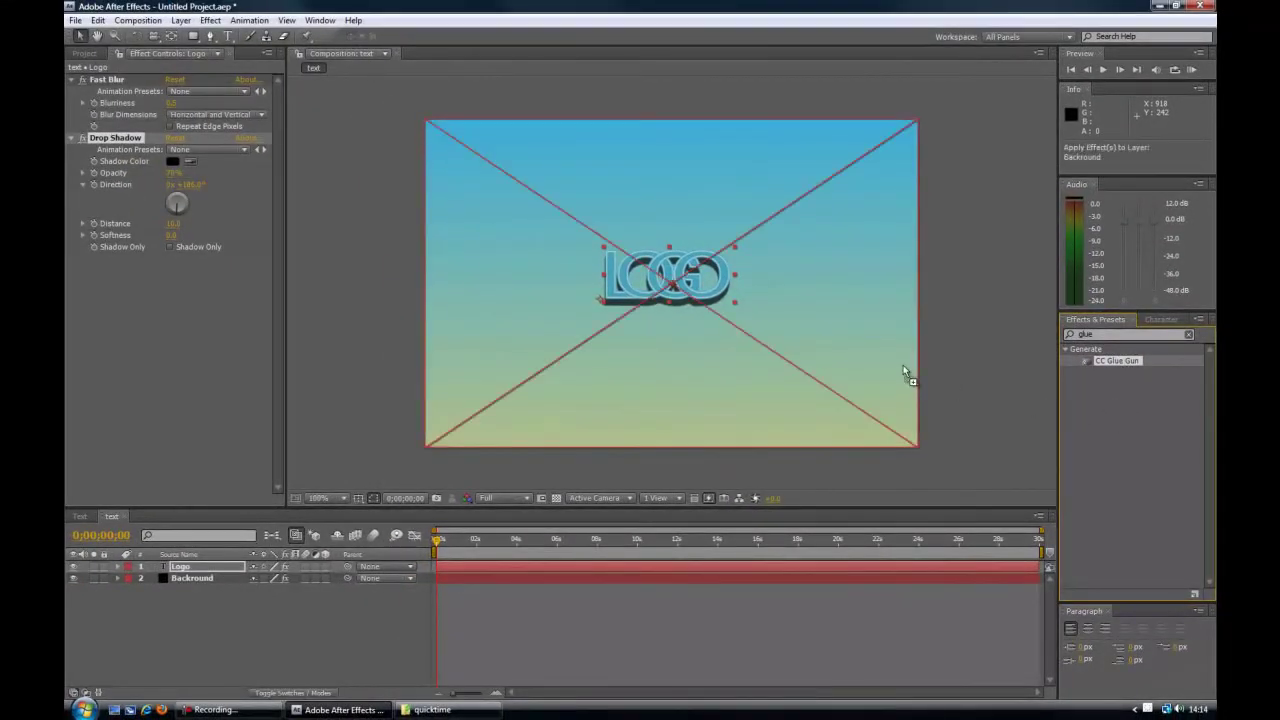
pyautogui.moveTo(789, 348); pyautogui.dragTo(676, 277)
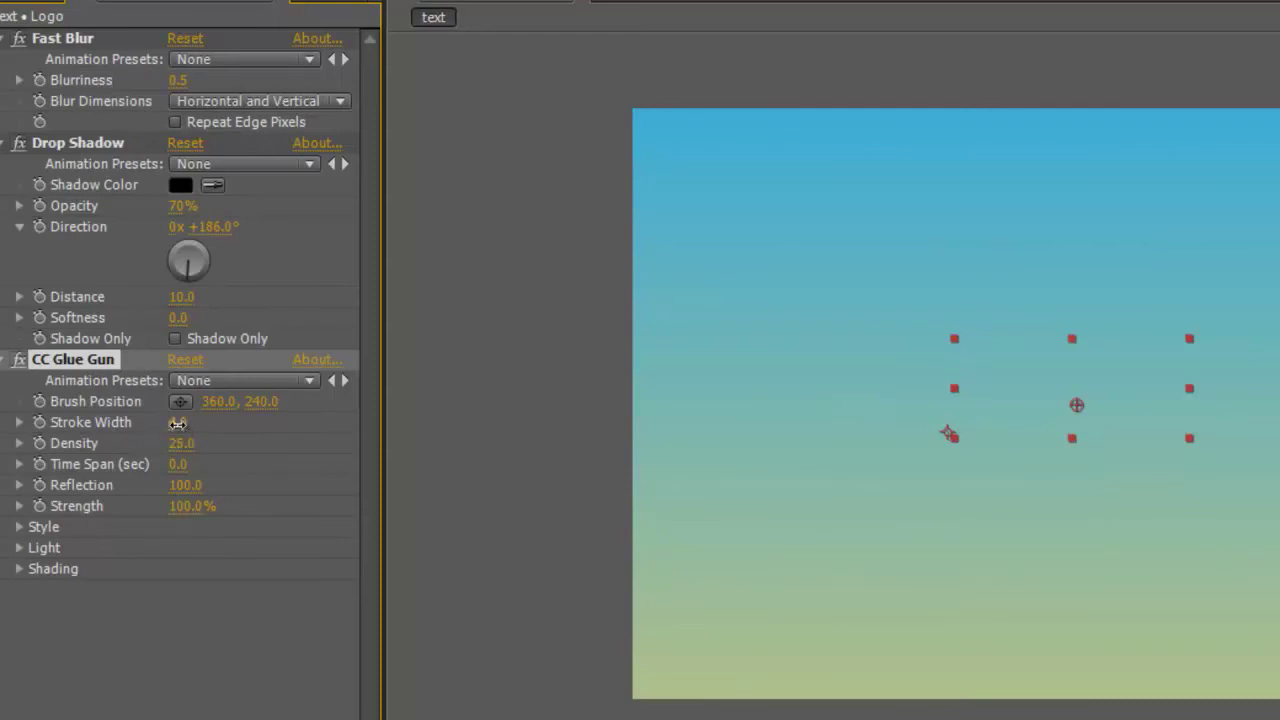
# - Scrub CC Glue Gun's Stroke Width up to about 89 for thick, glossy letters
pyautogui.moveTo(177, 424)
pyautogui.mouseDown()
pyautogui.moveTo(555, 427)
pyautogui.moveTo(674, 413)
pyautogui.moveTo(692, 397)
pyautogui.moveTo(960, 445)
pyautogui.moveTo(1140, 460)
pyautogui.moveTo(1279, 448)
pyautogui.moveTo(1095, 456)
pyautogui.moveTo(1279, 466)
pyautogui.moveTo(1279, 490)
pyautogui.moveTo(1141, 499)
pyautogui.moveTo(1279, 514)
pyautogui.mouseUp()
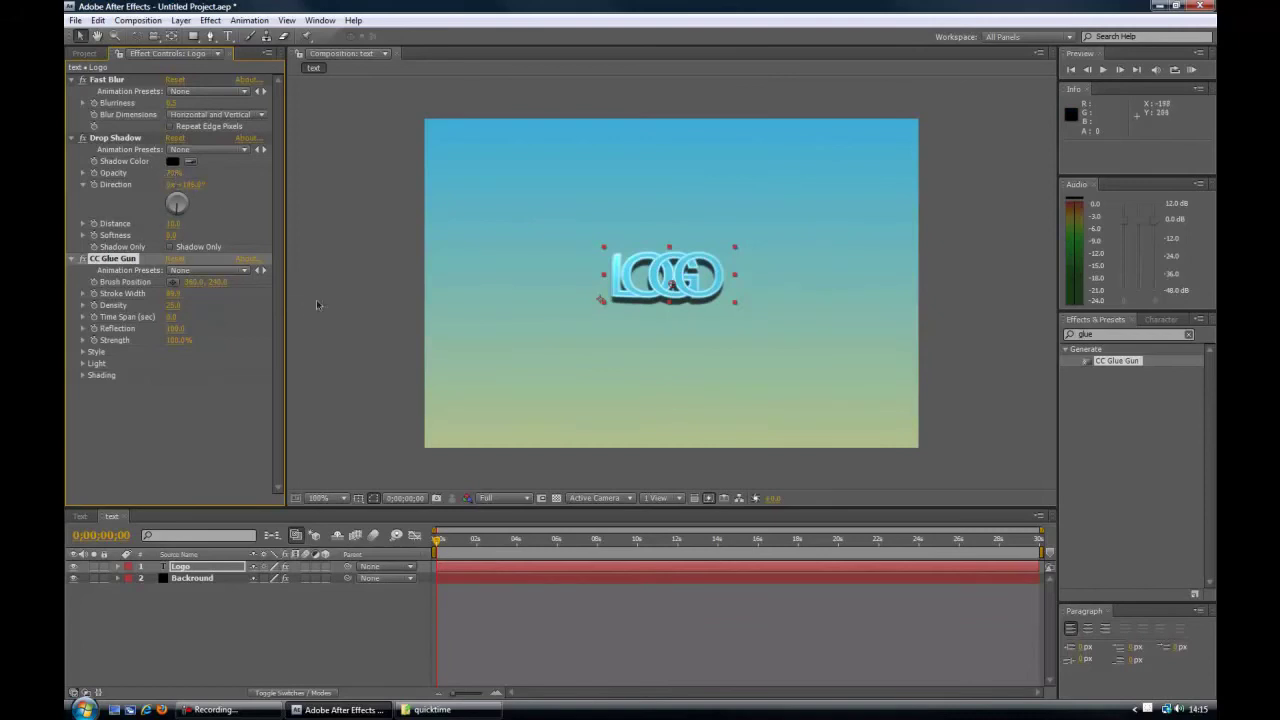
# - Tweak the Drop Shadow distance and softness values in Effect Controls
pyautogui.moveTo(172, 235); pyautogui.dragTo(187, 257)
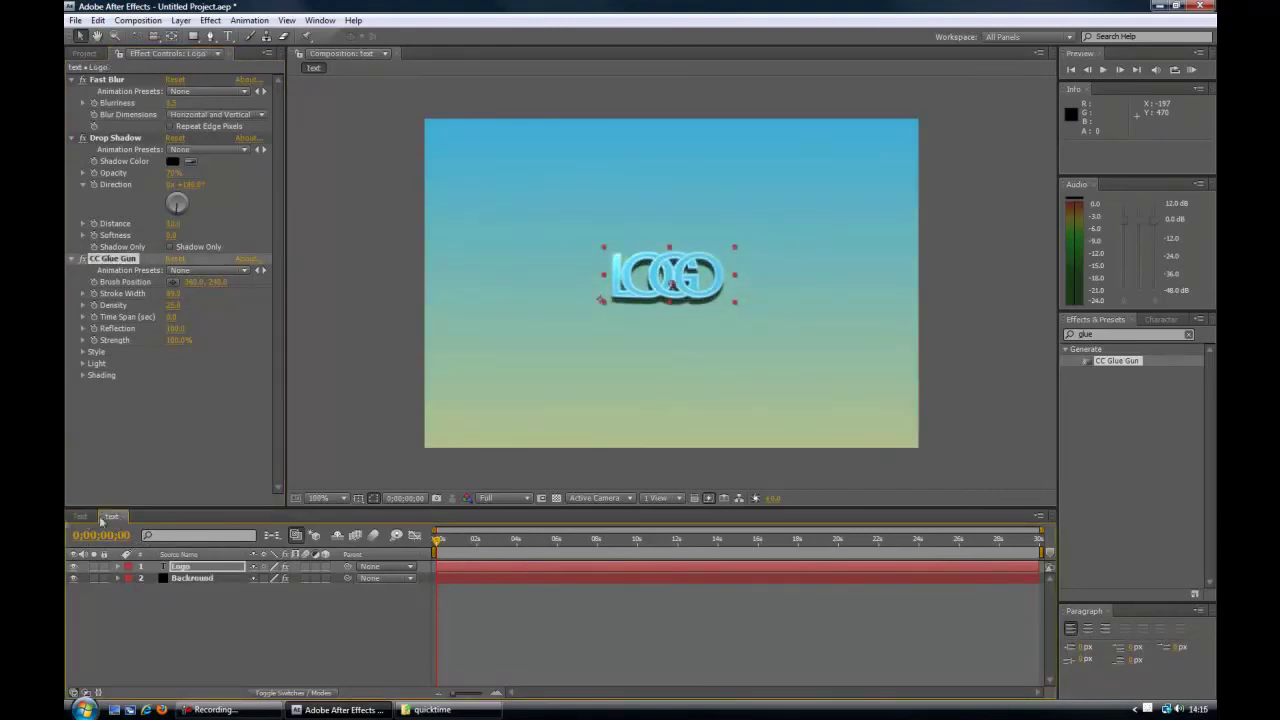
# - View the Text comp for comparison, switch back to the text comp, and deselect the Logo layer
pyautogui.click(78, 517)
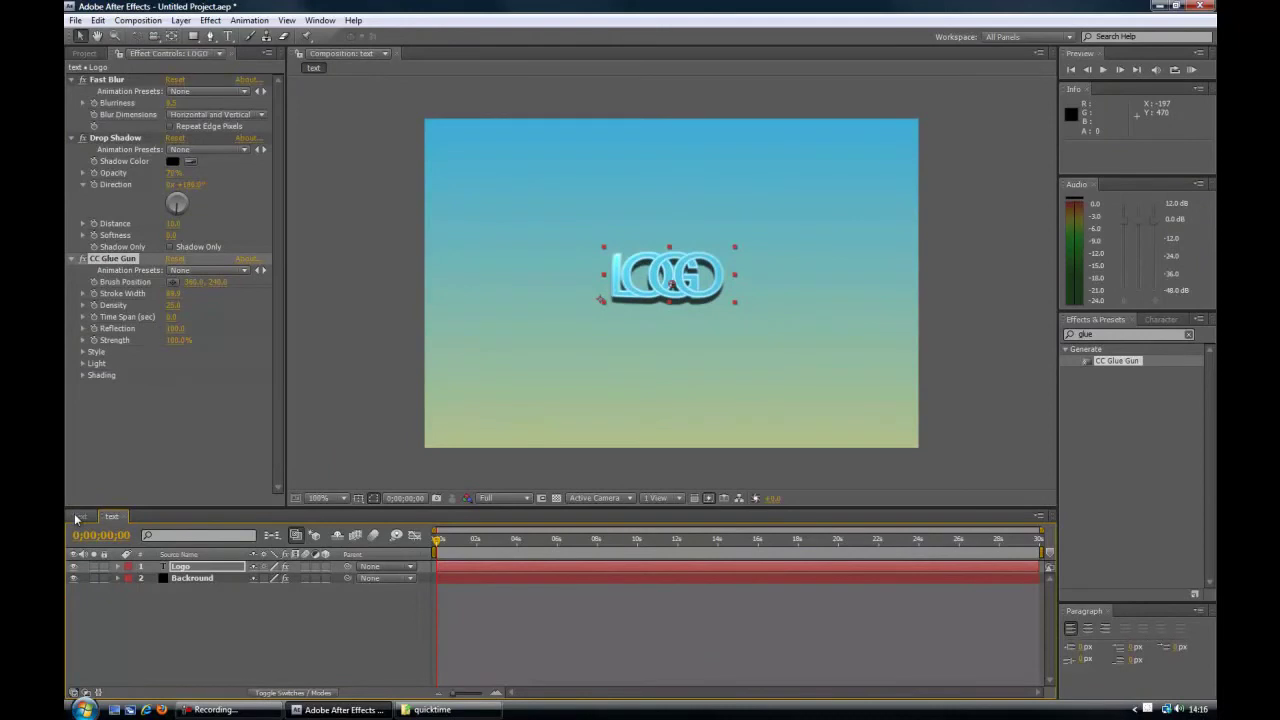
pyautogui.click(117, 516)
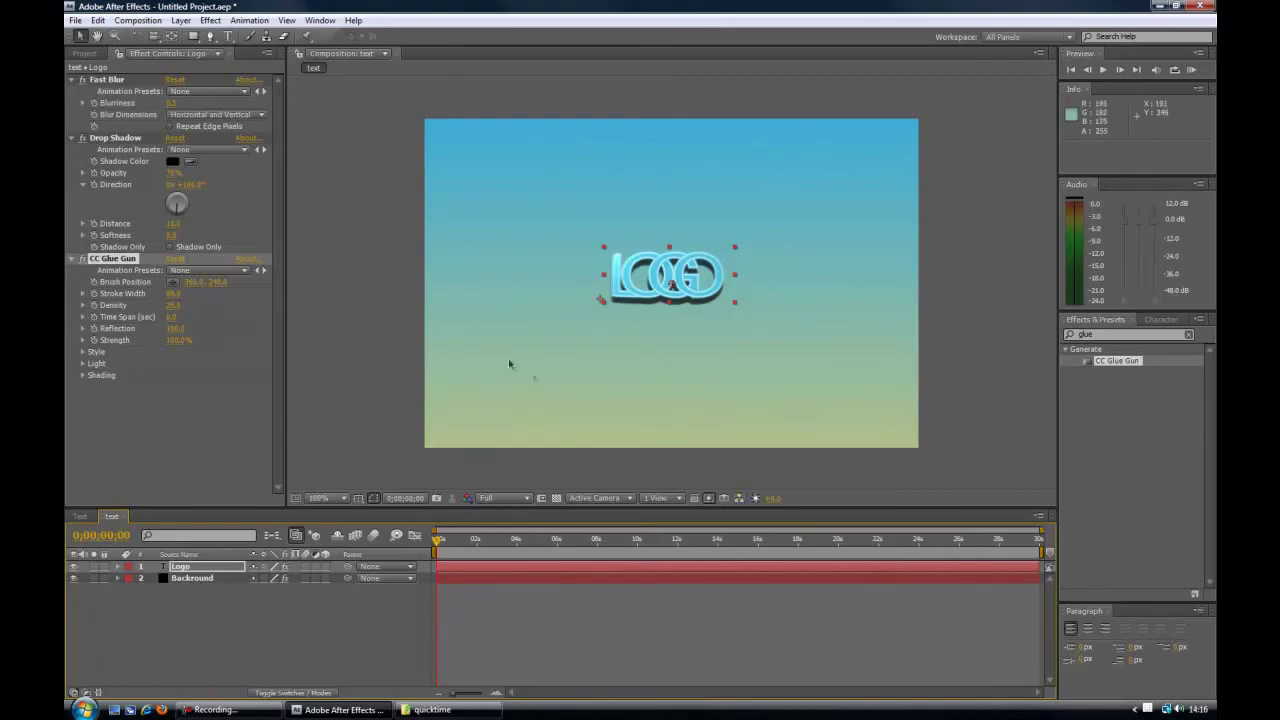
pyautogui.click(345, 455)
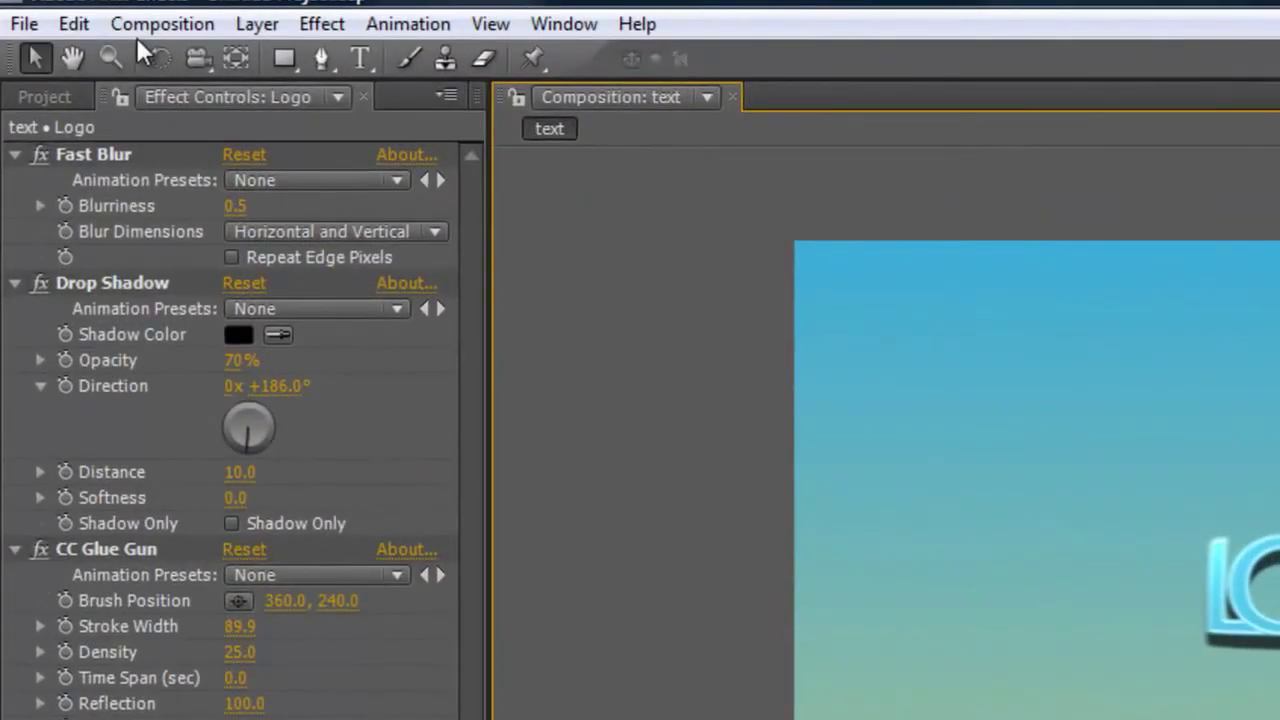
# - Add the text comp's current frame to the Render Queue via Composition > Save Frame As > File
pyautogui.click(162, 28)
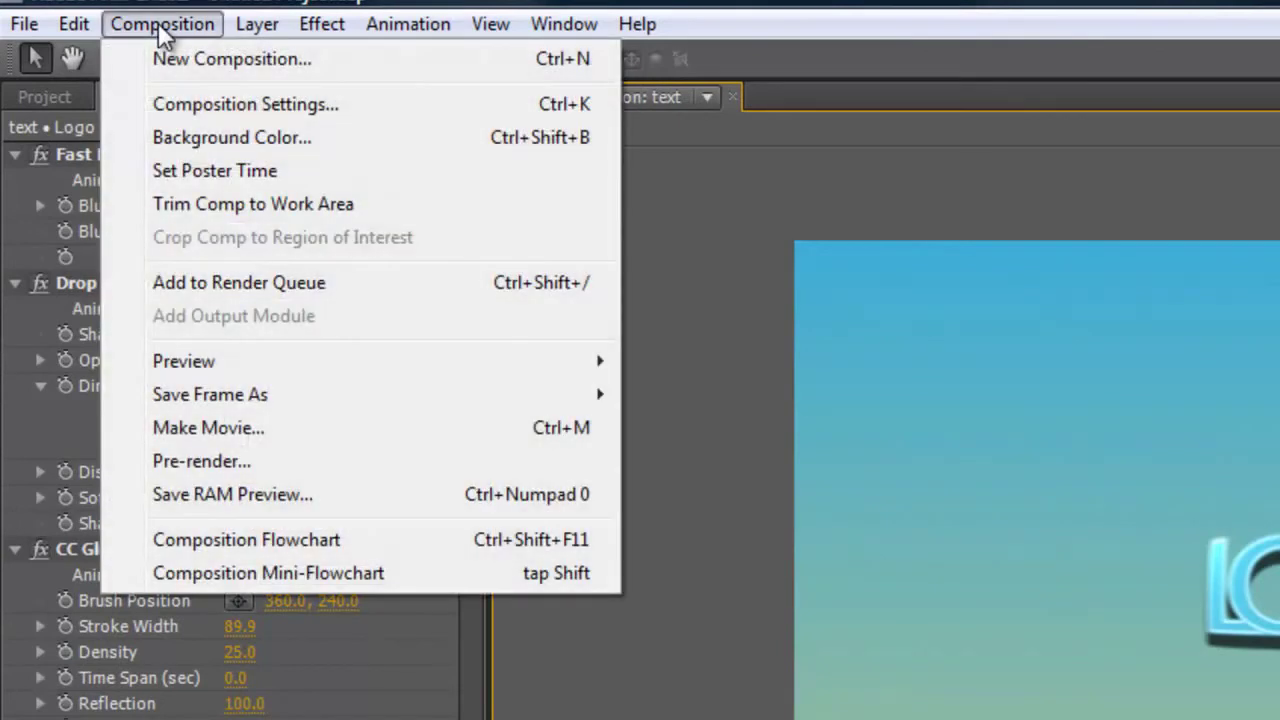
pyautogui.moveTo(376, 404)
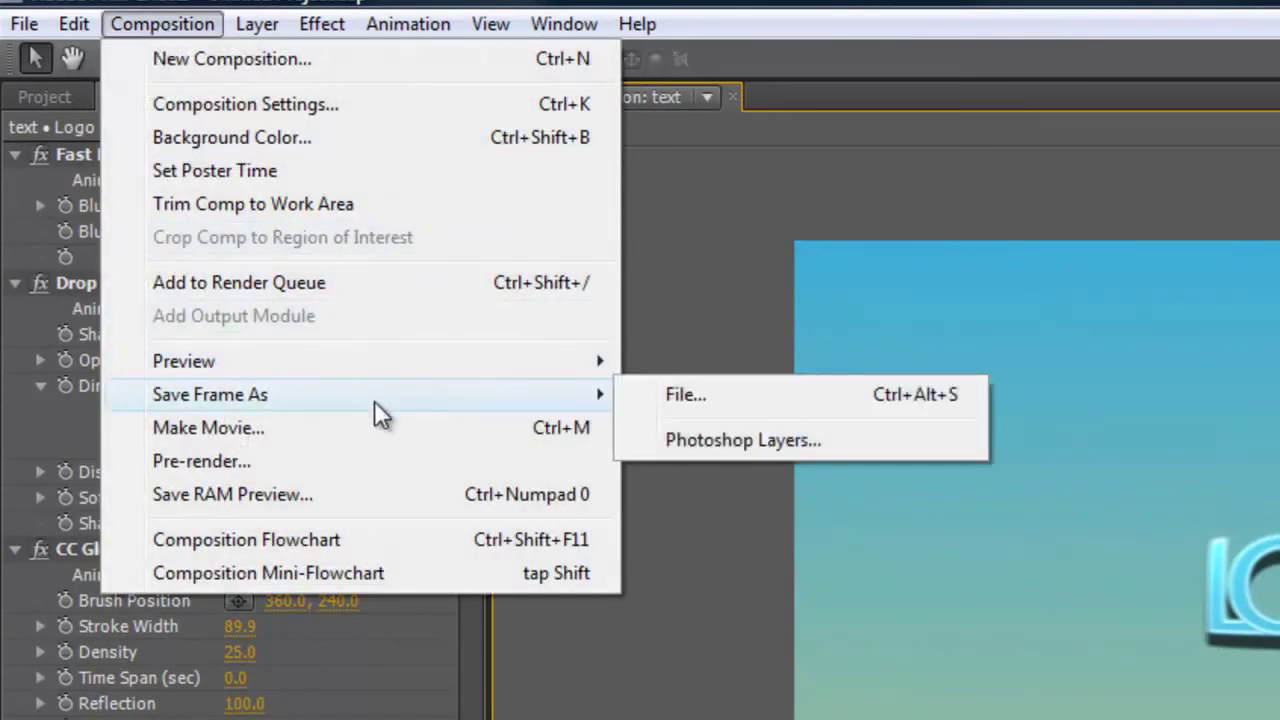
pyautogui.click(804, 396)
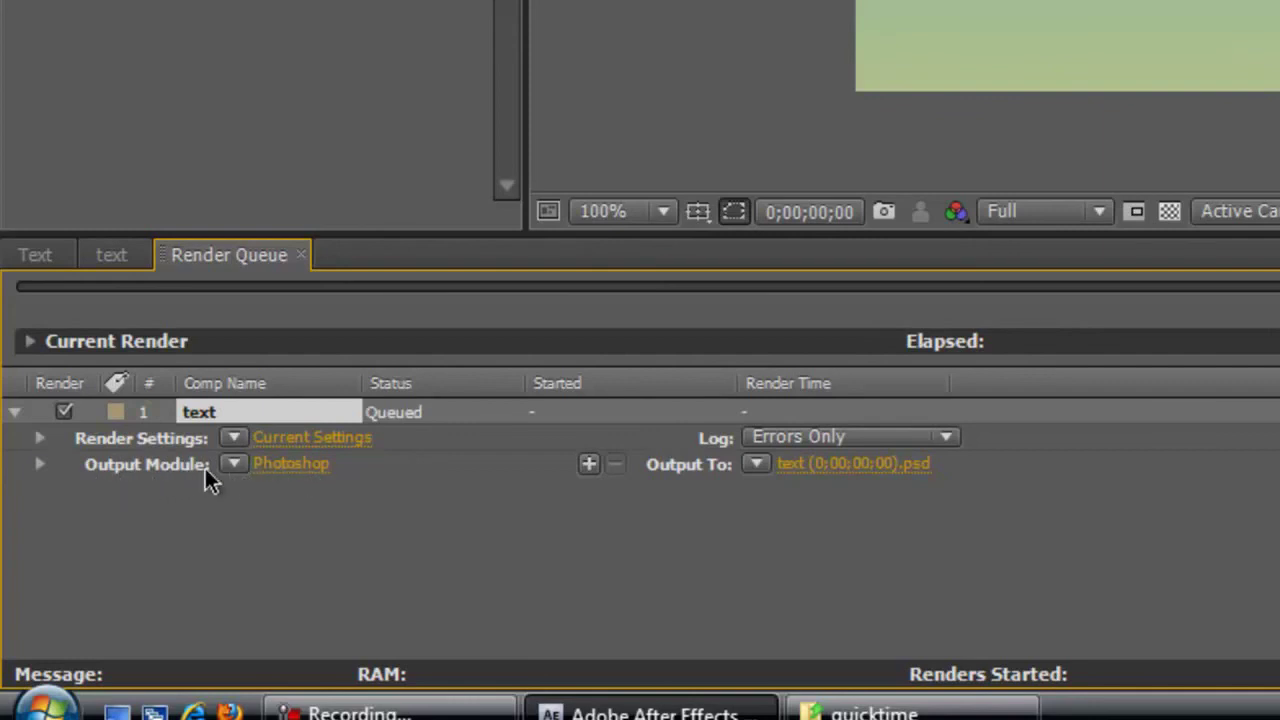
# - Change the queued frame's output module format to JPEG Sequence
pyautogui.click(292, 463)
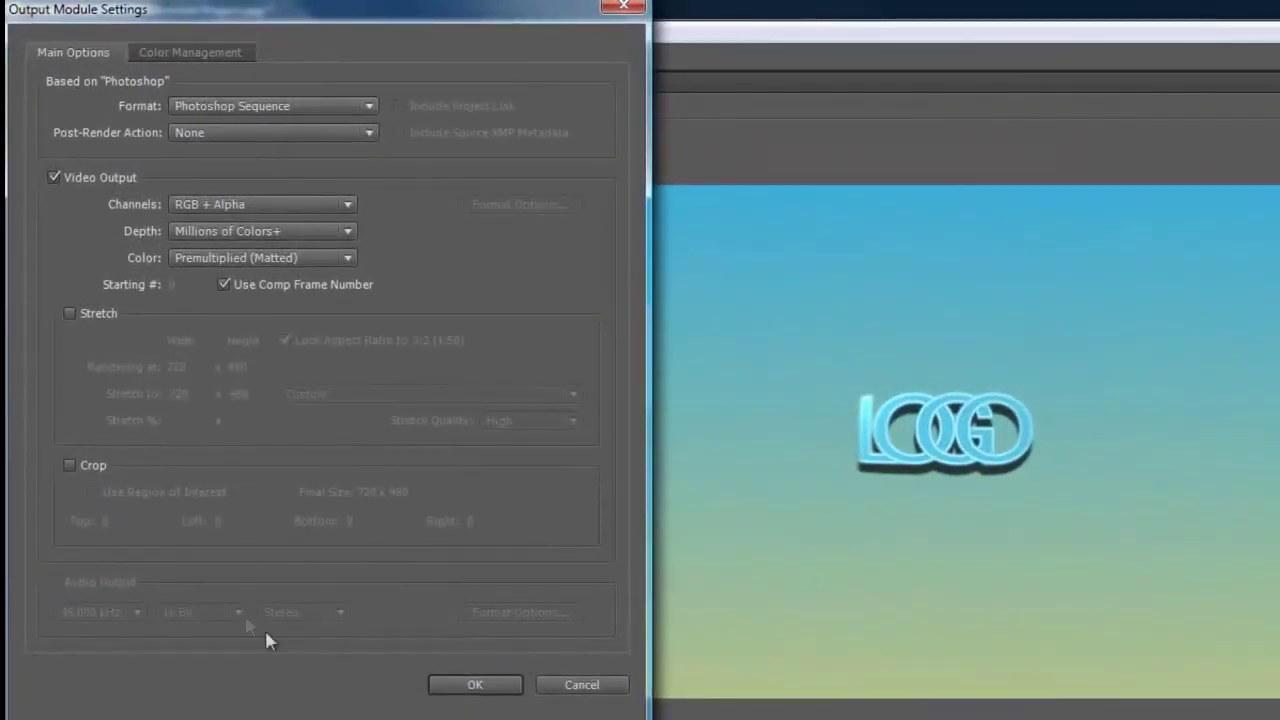
pyautogui.click(282, 107)
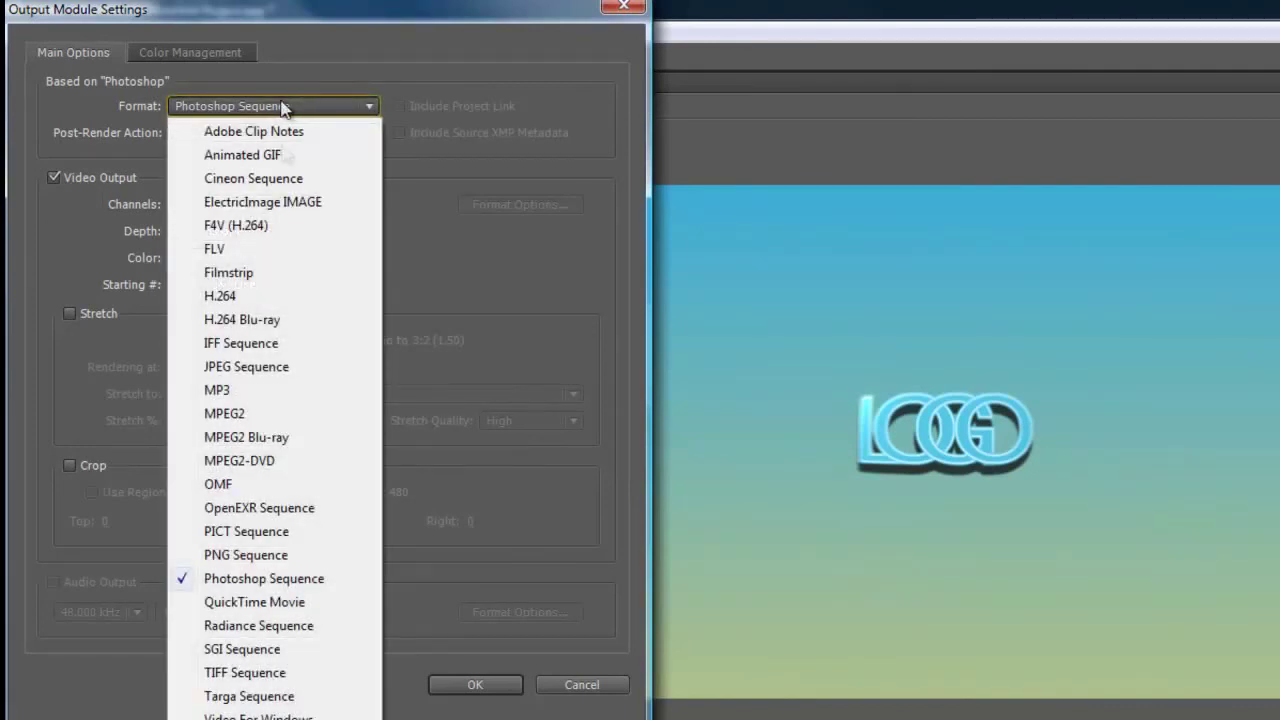
pyautogui.click(255, 366)
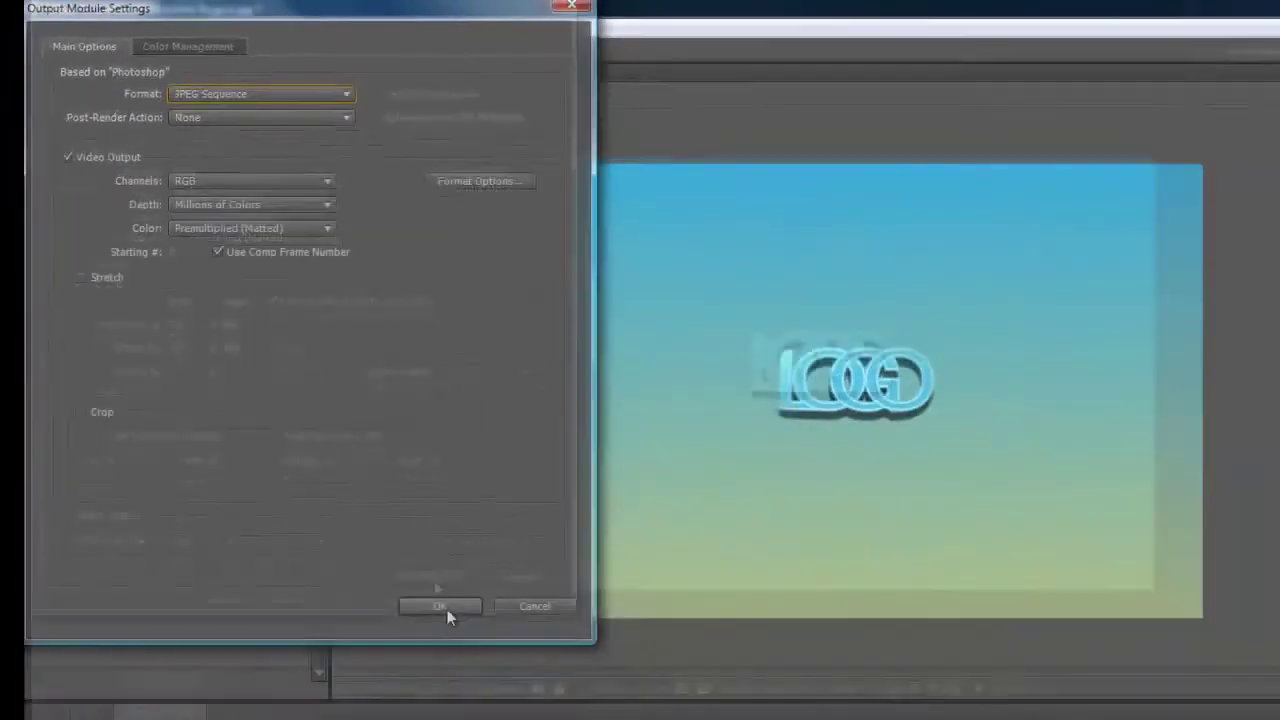
pyautogui.click(490, 684)
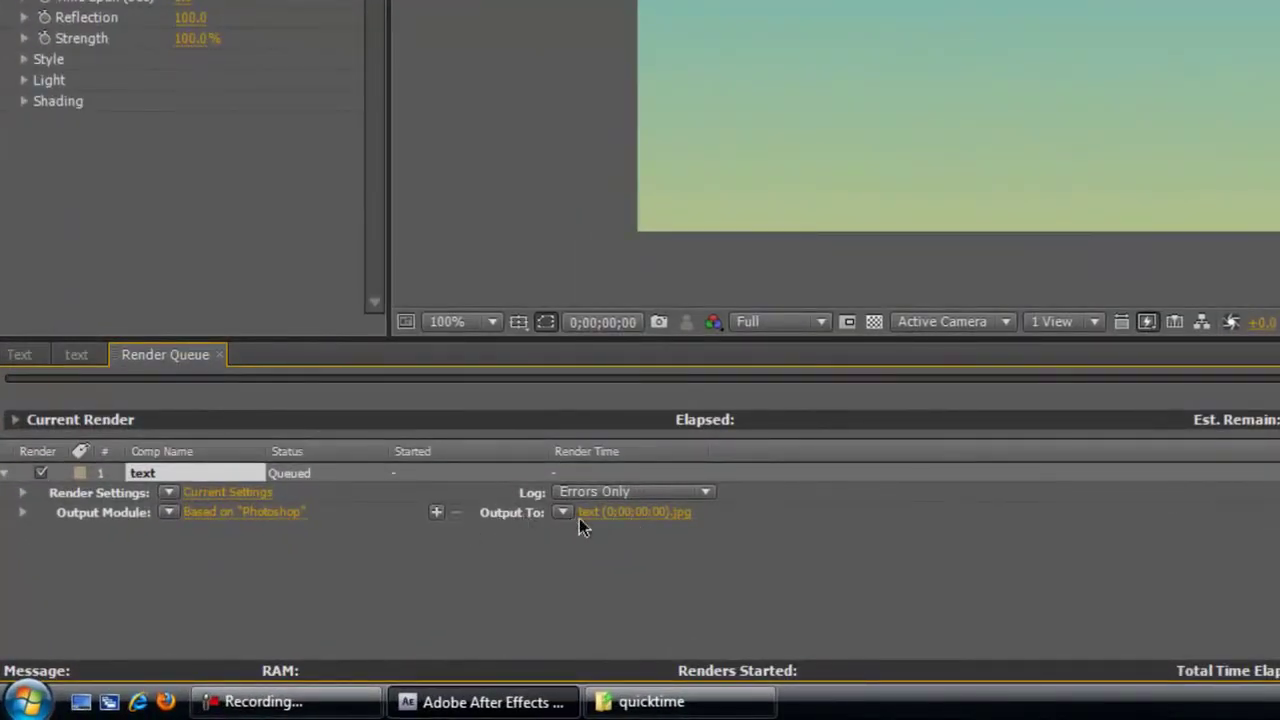
# - Name the output file 'text' in the quicktime folder so it saves as text.jpg
pyautogui.click(605, 513)
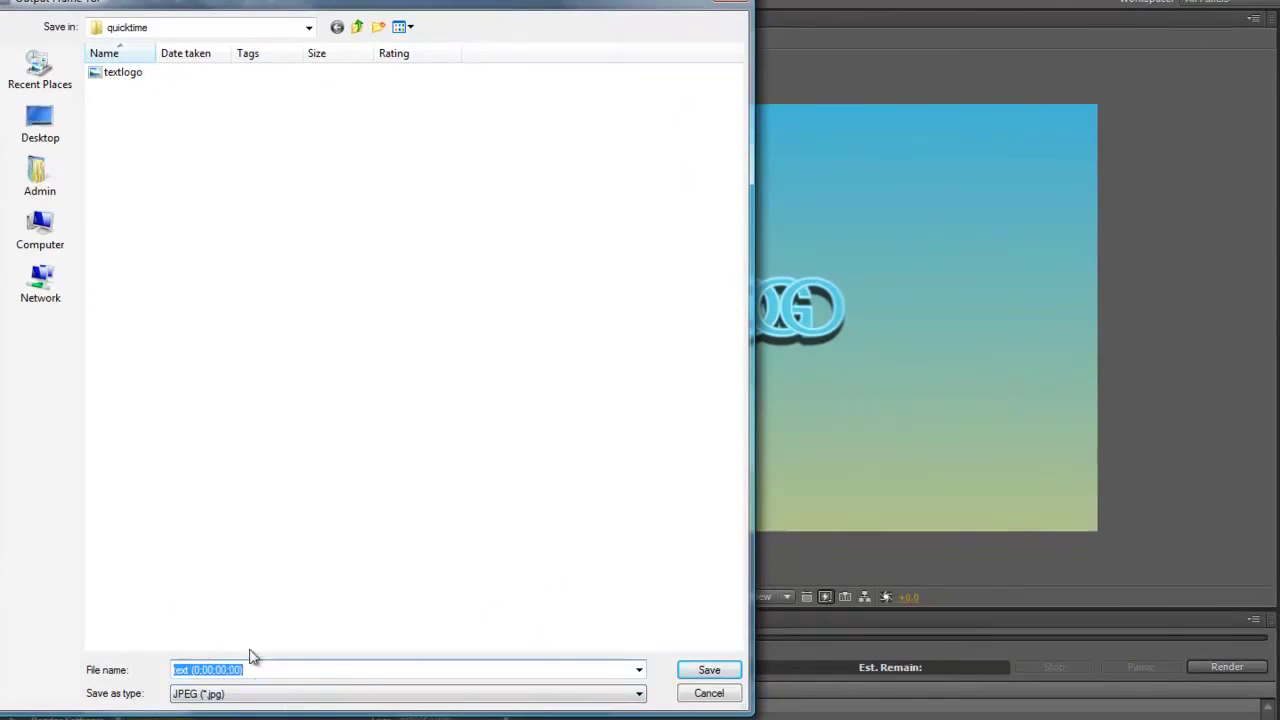
pyautogui.write('text')
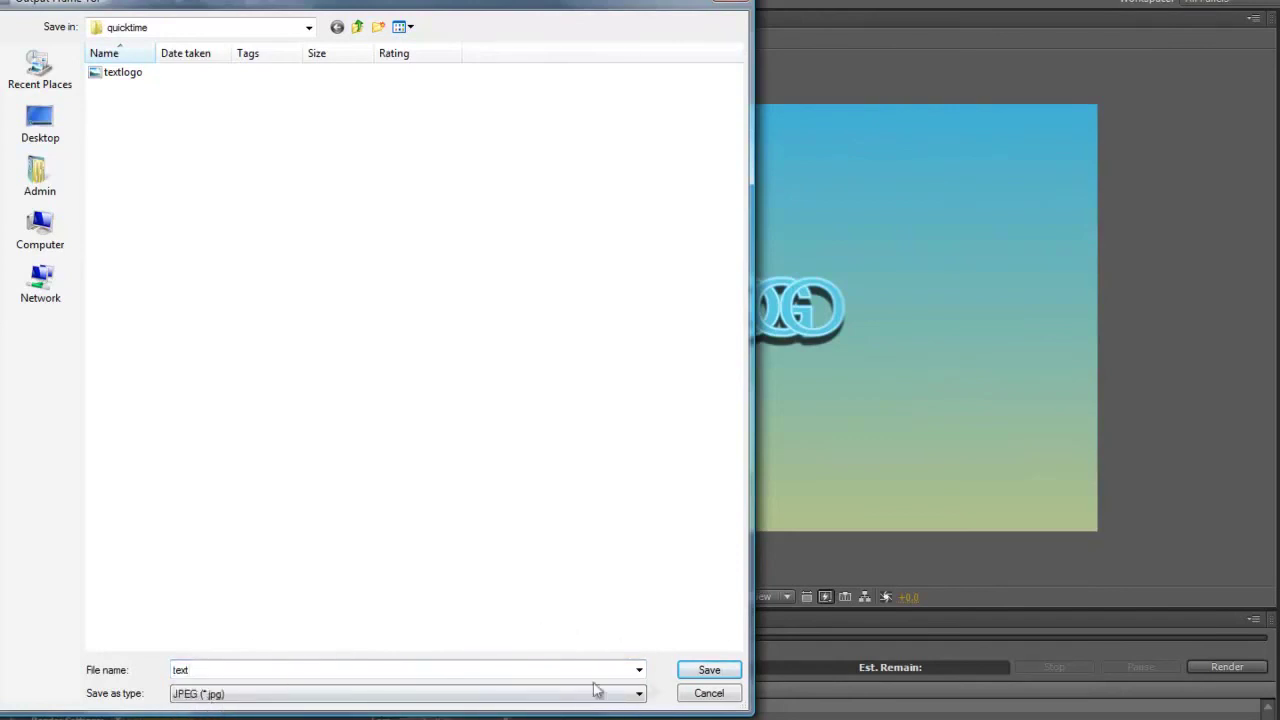
pyautogui.click(727, 674)
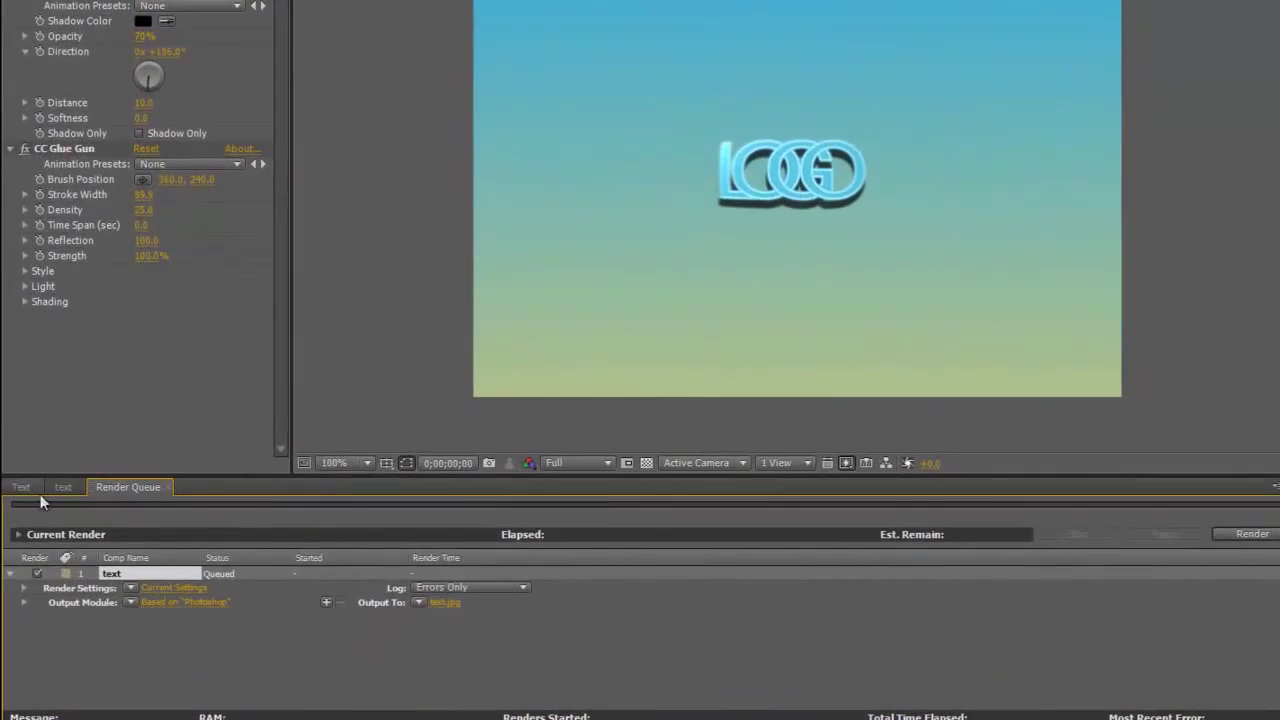
# - Render the frame, check text.jpg in Photo Gallery, then close the viewer and minimize Explorer
pyautogui.click(1220, 536)
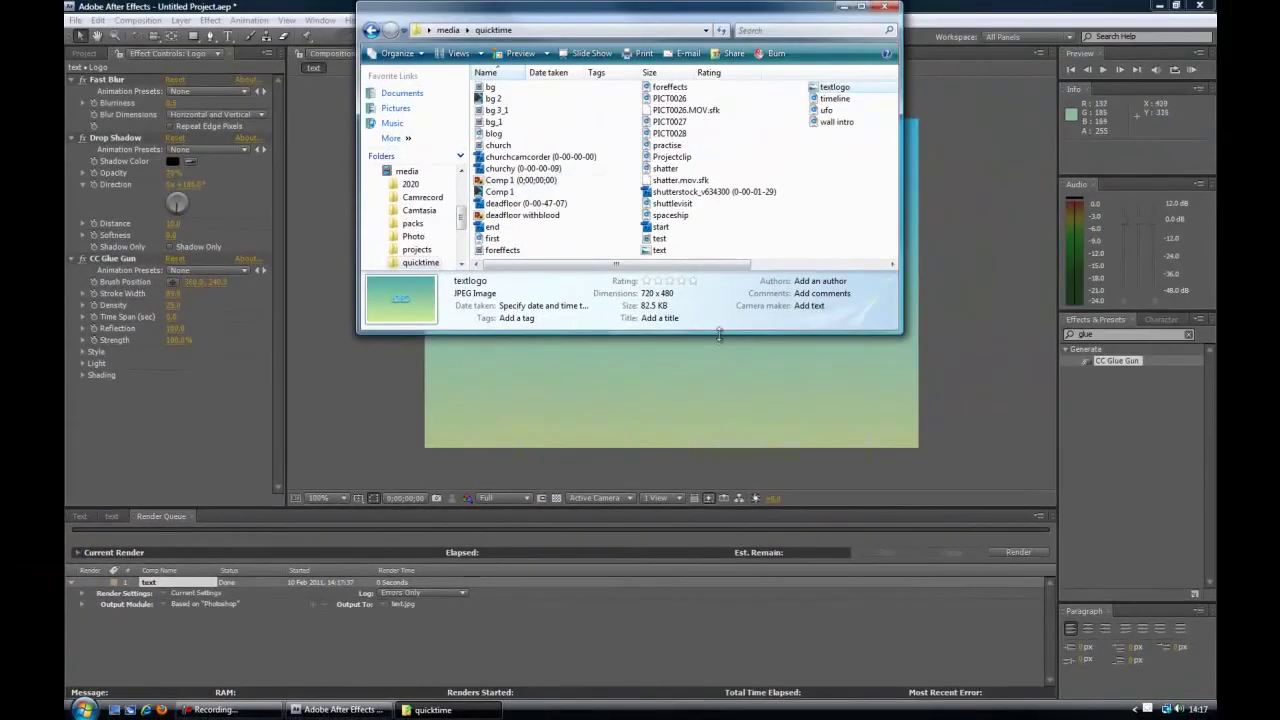
pyautogui.moveTo(720, 327); pyautogui.dragTo(710, 528)
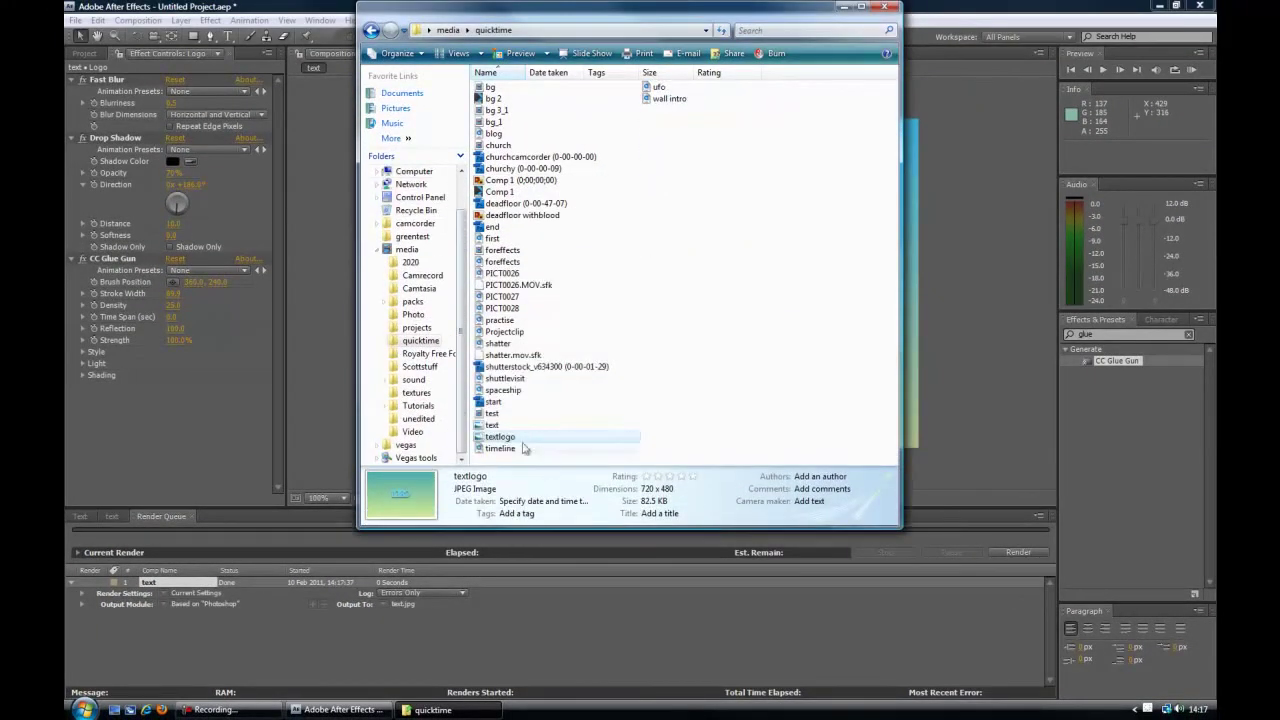
pyautogui.doubleClick(495, 427)
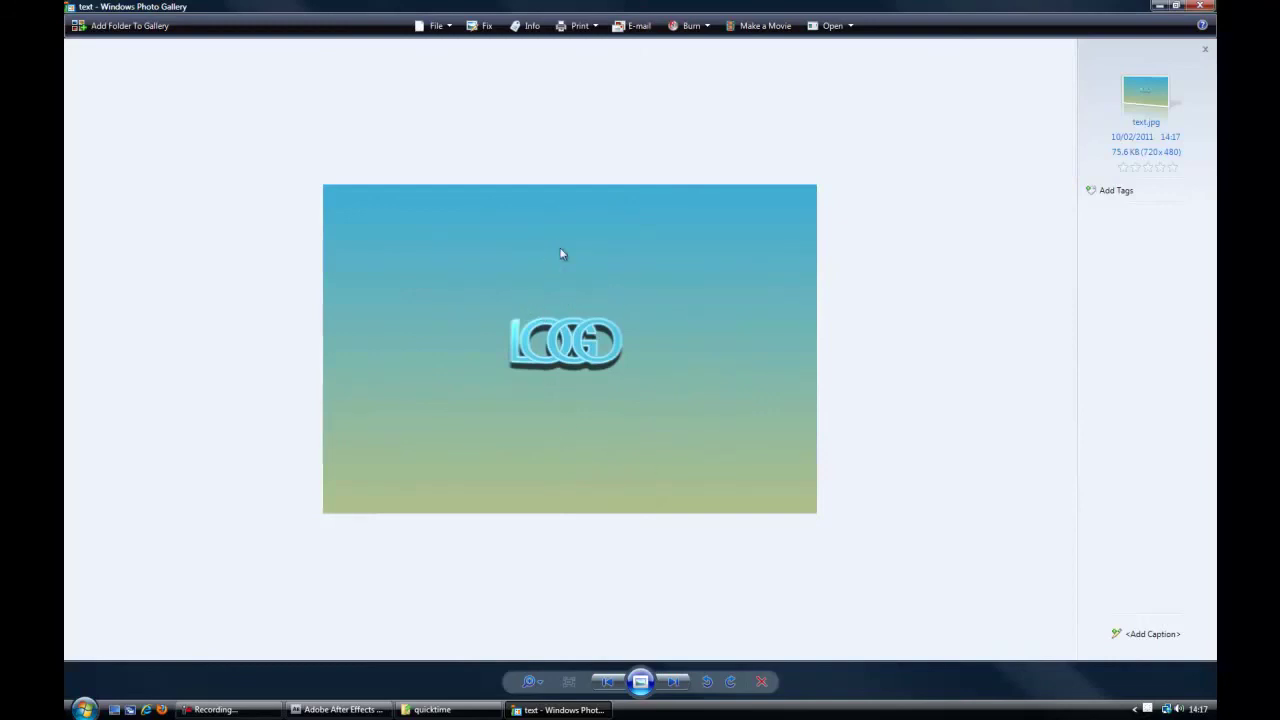
pyautogui.click(1200, 6)
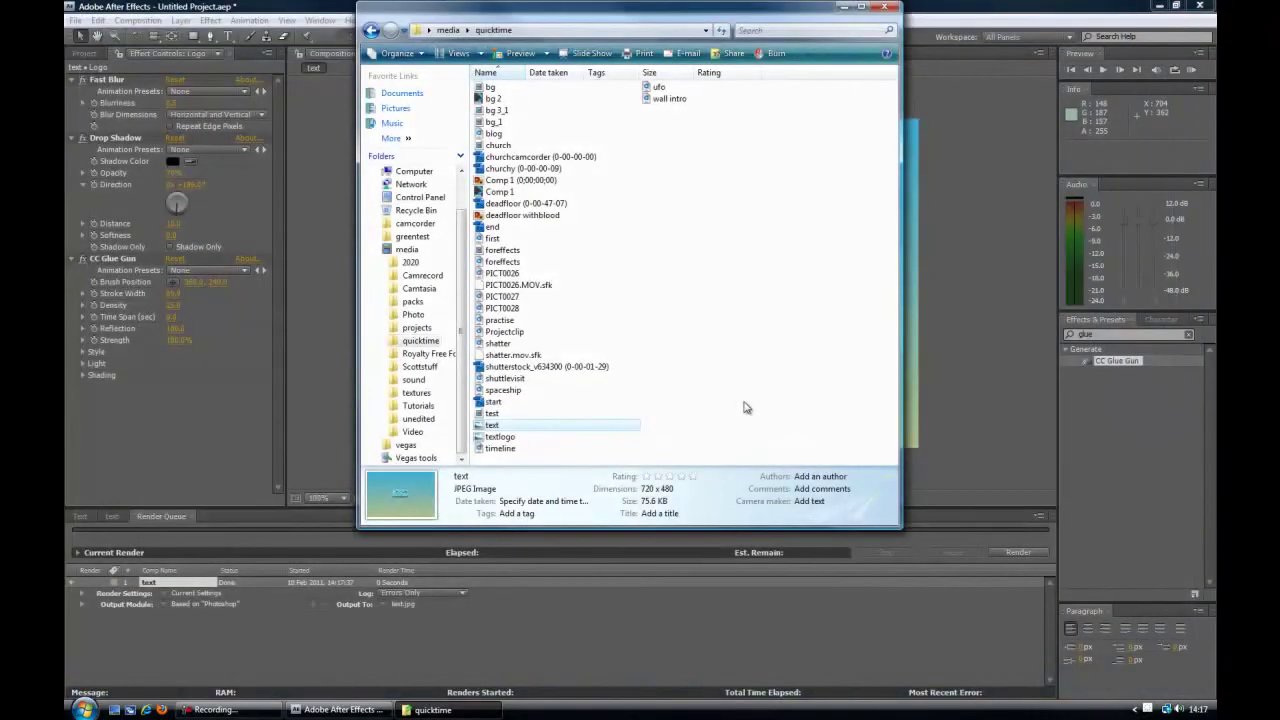
pyautogui.click(843, 7)
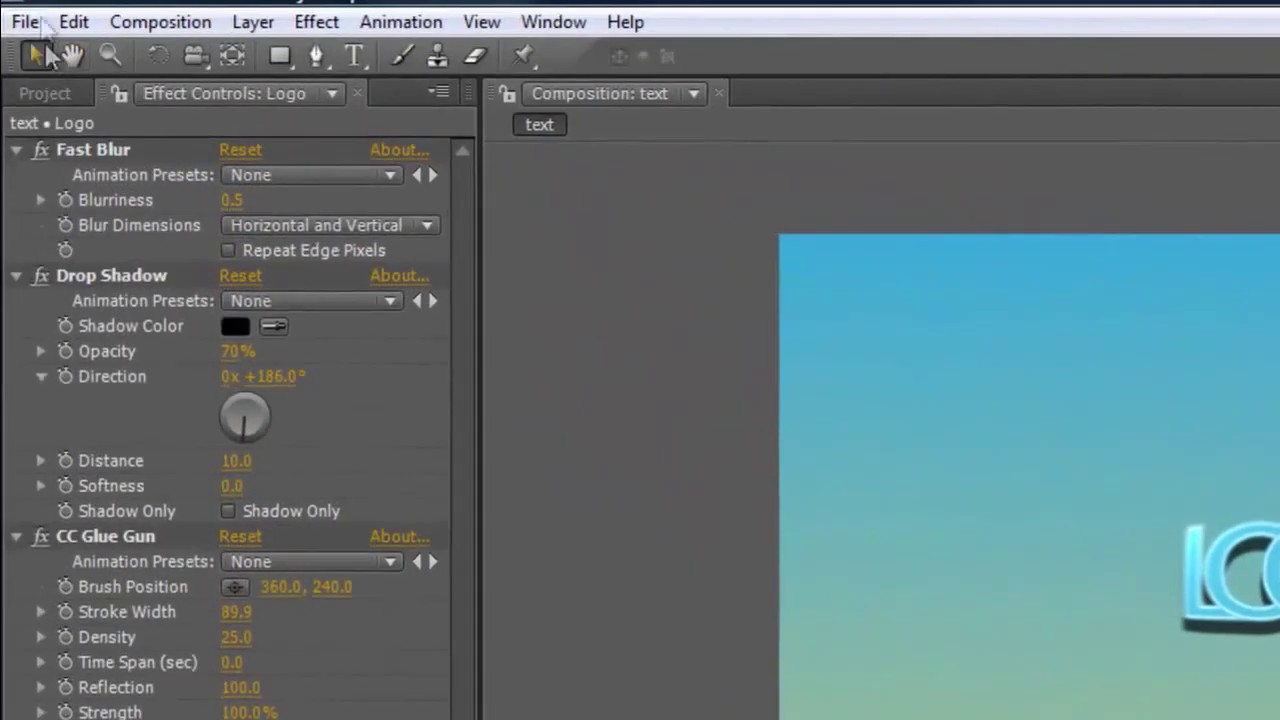
# - Use File > Save As to save the project as an .aep in the tuts folder
pyautogui.click(25, 21)
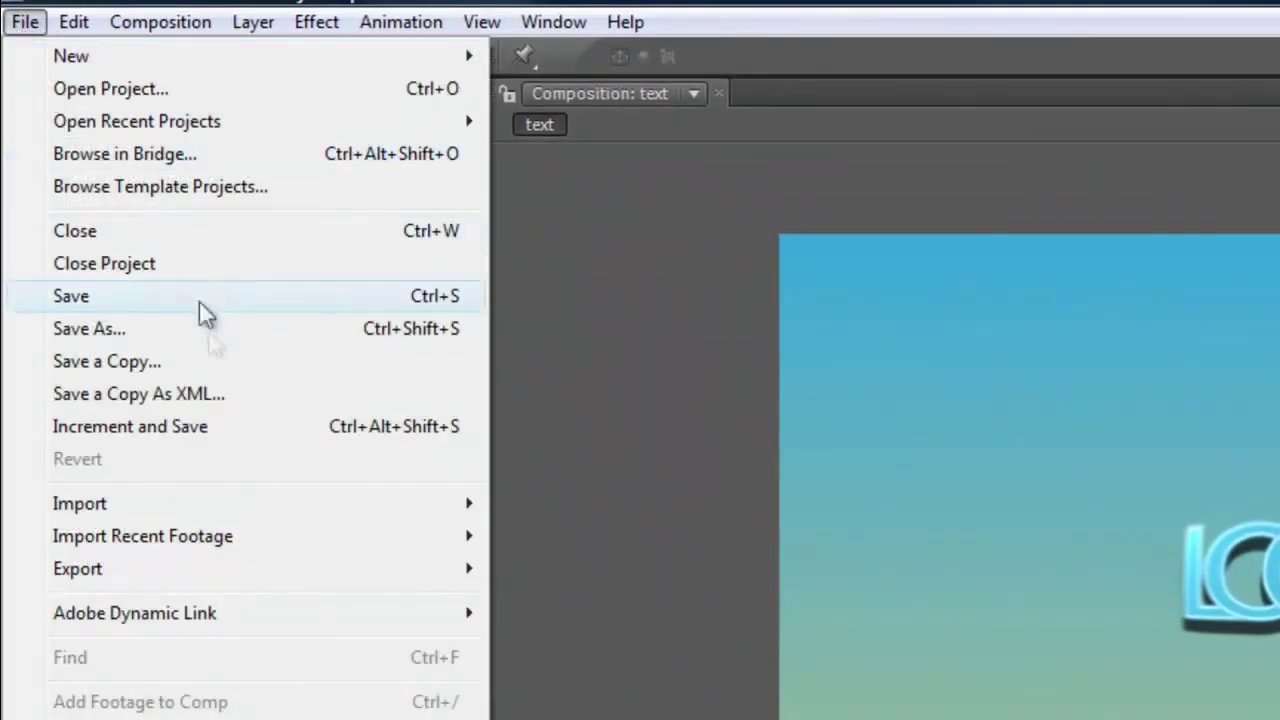
pyautogui.click(163, 330)
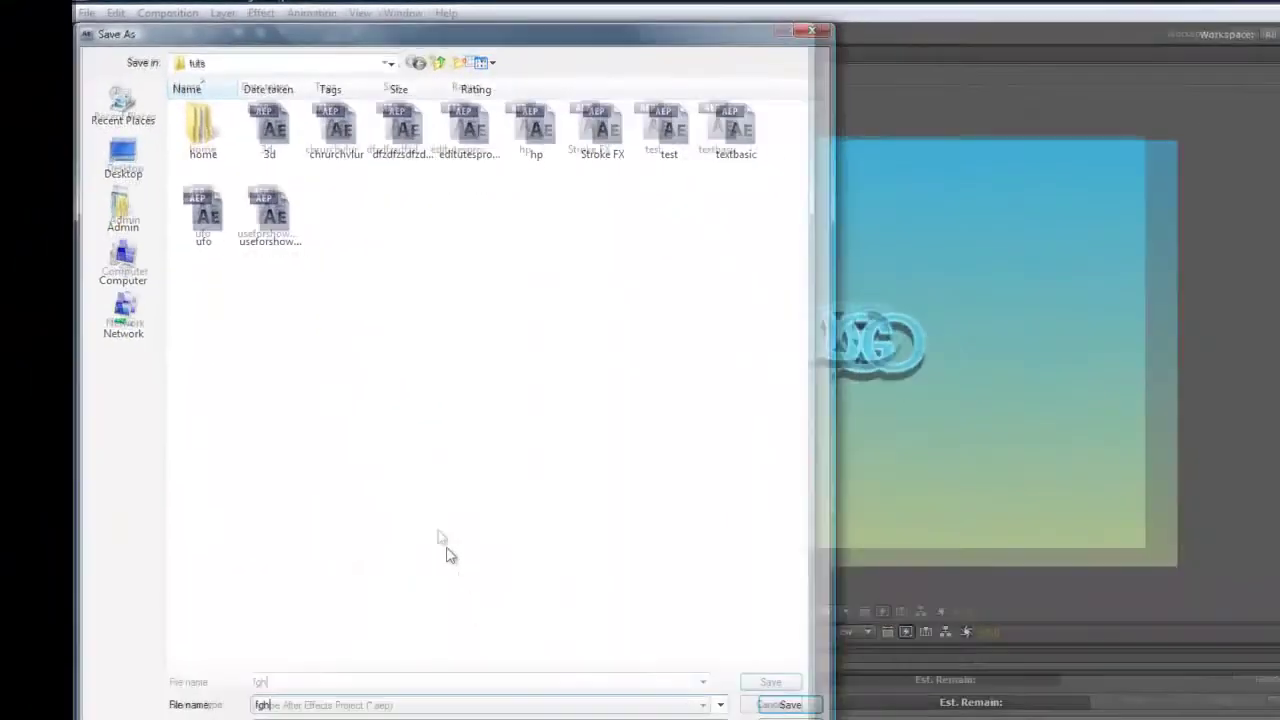
pyautogui.click(757, 669)
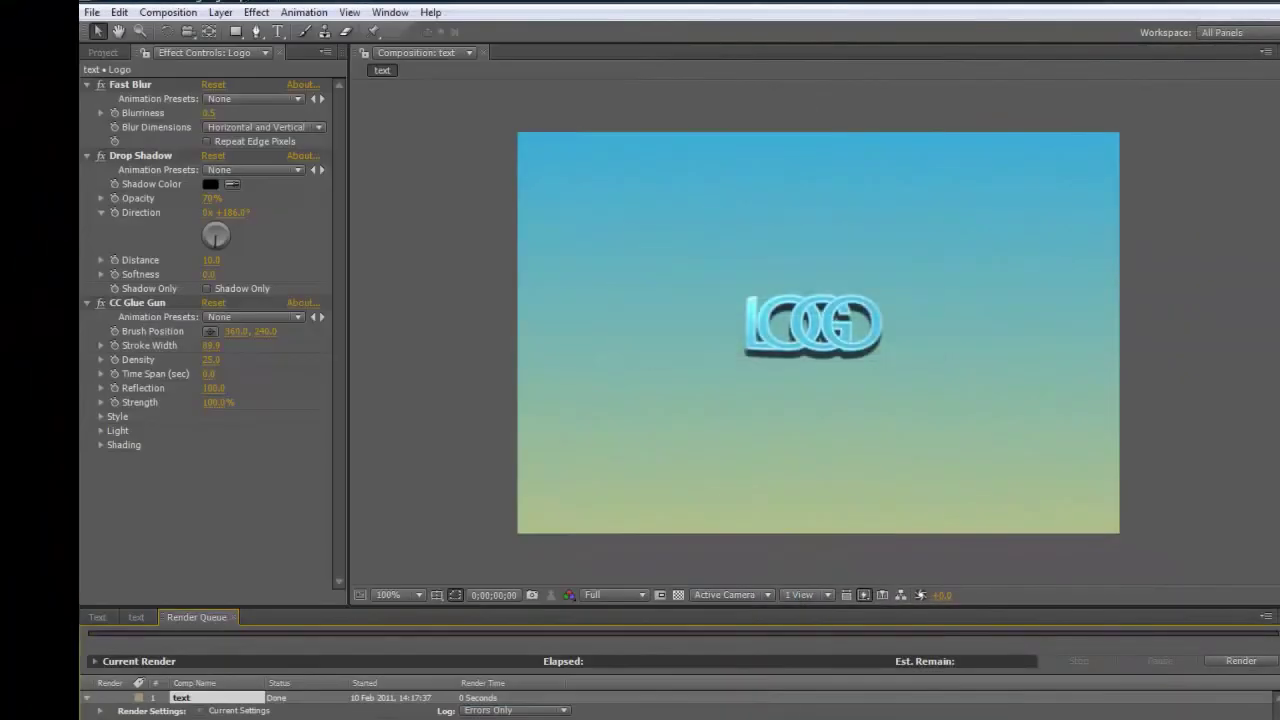